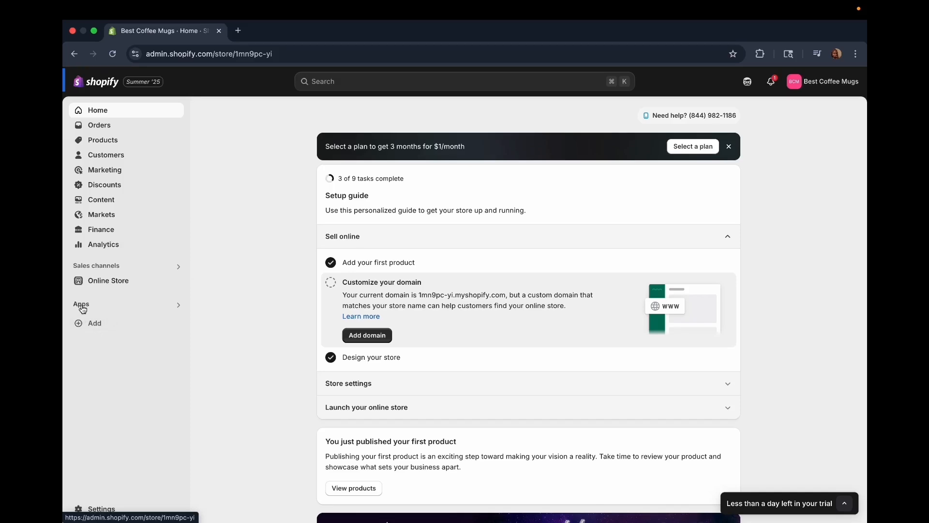
Open the app search for the store.
click(178, 304)
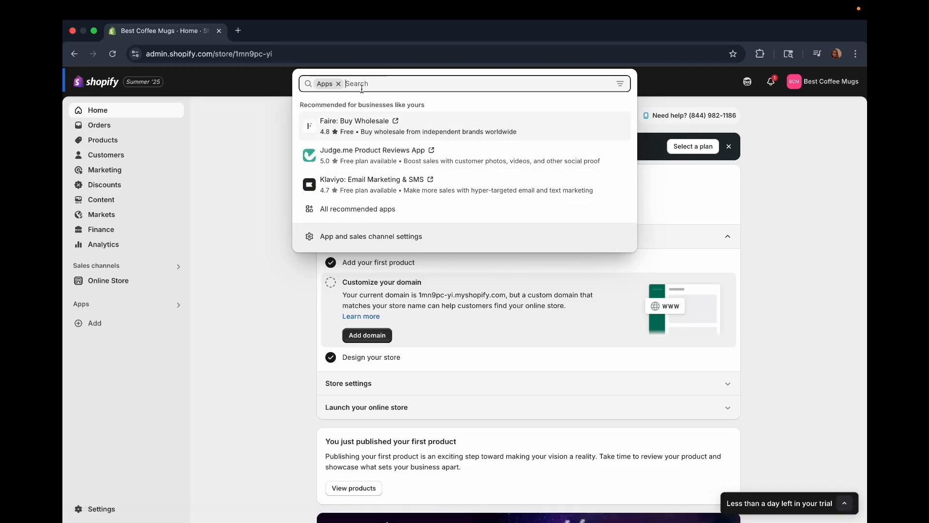
key(Caps_Lock)
text(TIK)
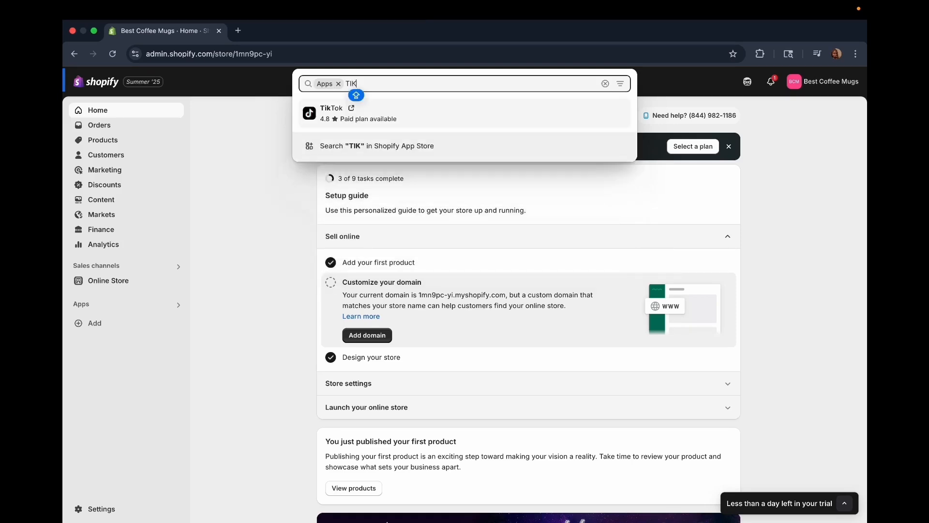
key(BackSpace)
key(BackSpace)
key(BackSpace)
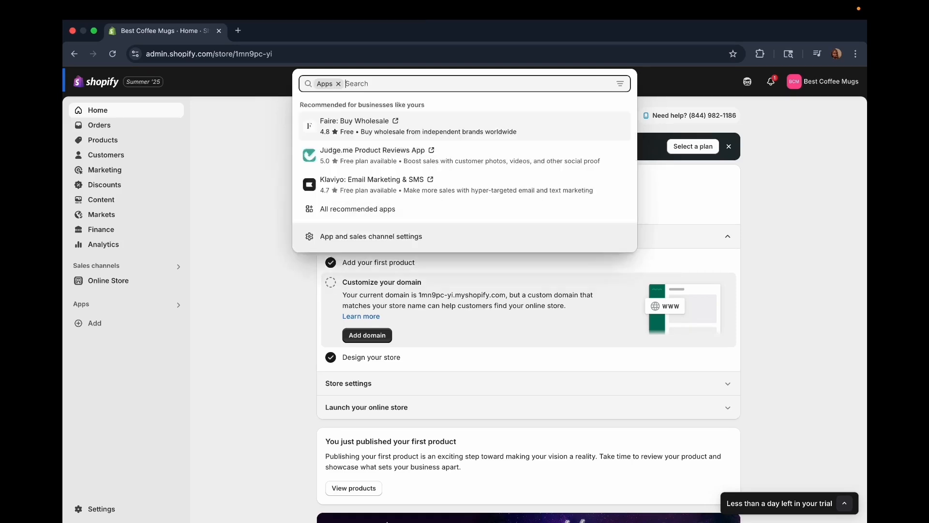
Open the app and sales channel settings and go to the Shopify App Store from there.
click(355, 238)
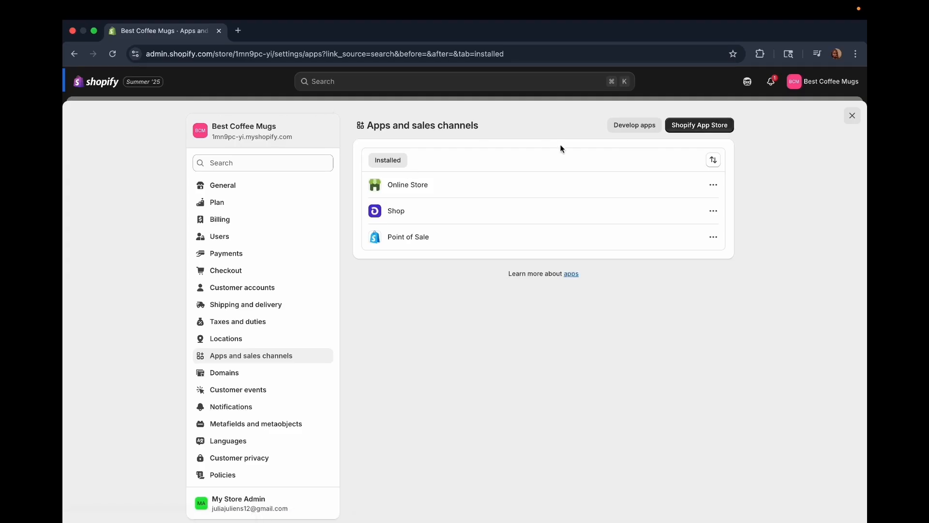
click(703, 127)
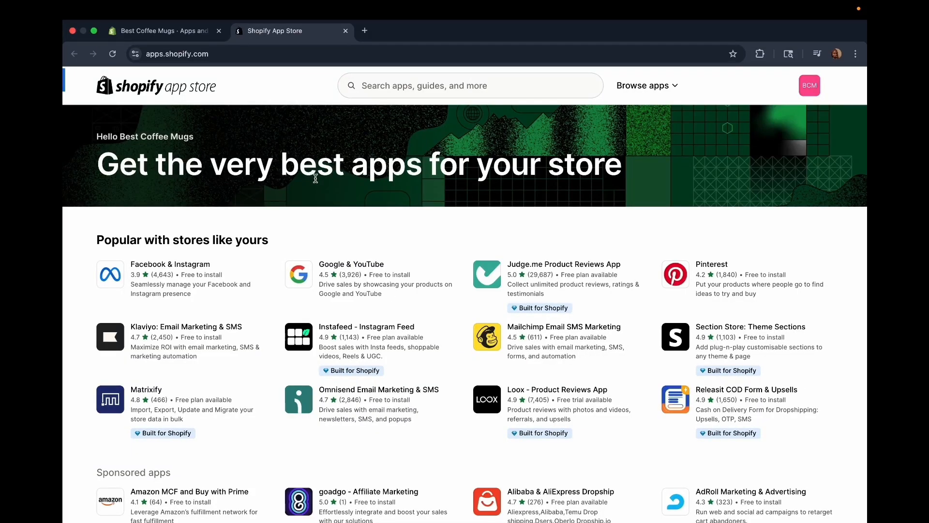
Search the app store for "judge me" and open the Judge.me Product Reviews App listing.
click(395, 88)
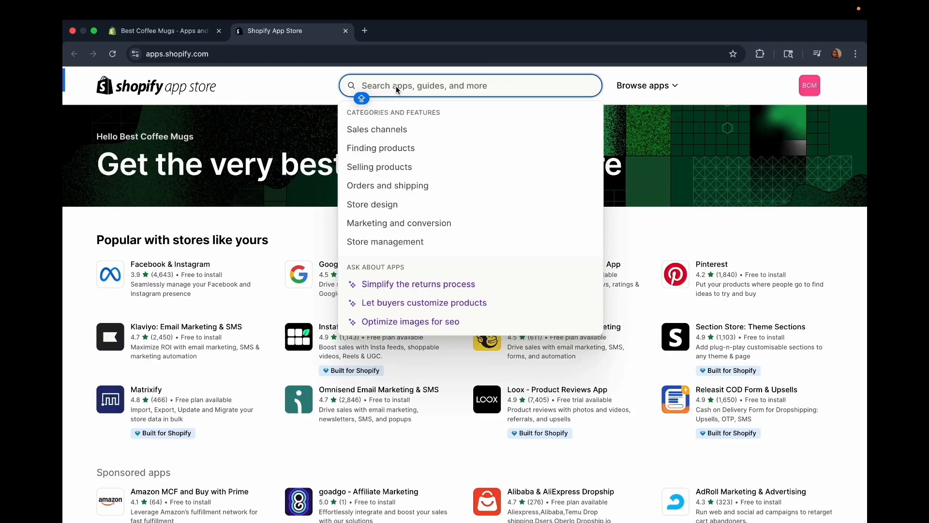
text(JUDGE ME)
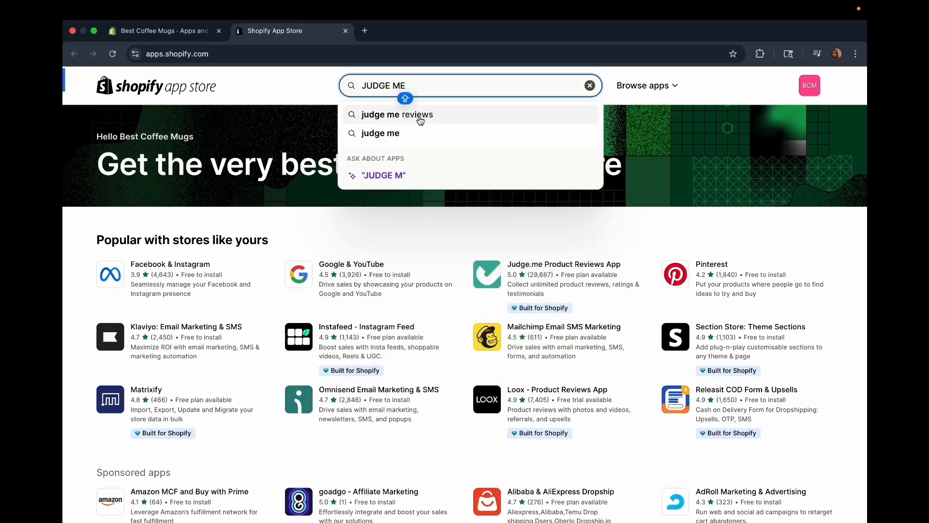
click(407, 134)
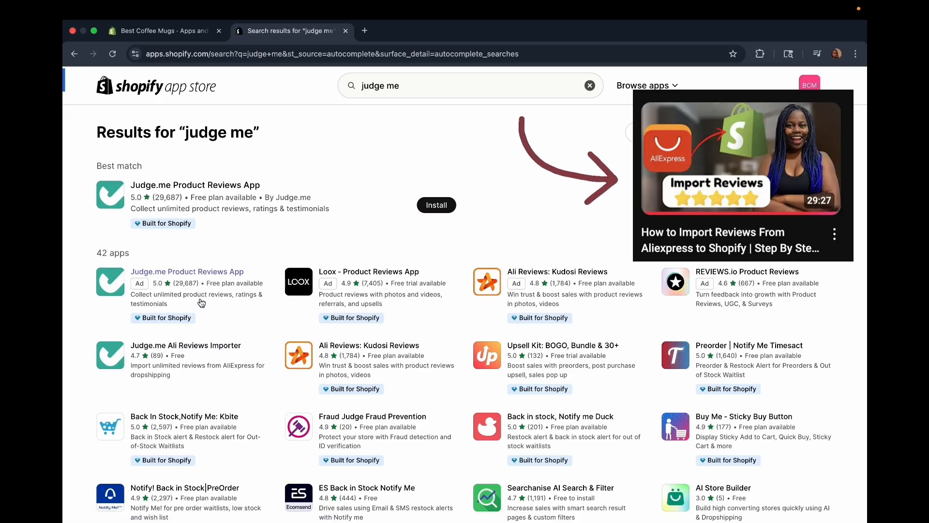
click(162, 274)
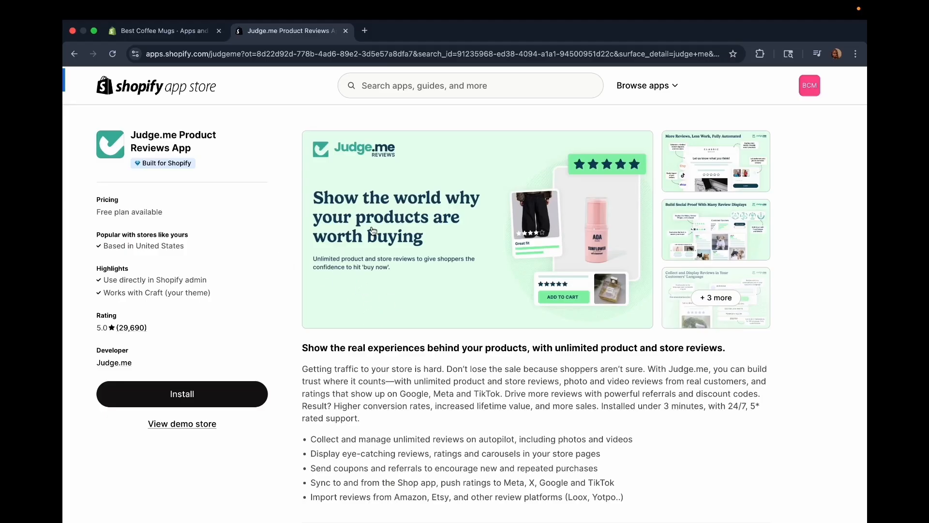
Examine the Judge.me listing's features, pricing plans and merchant reviews.
scroll(440, 319, down, 10)
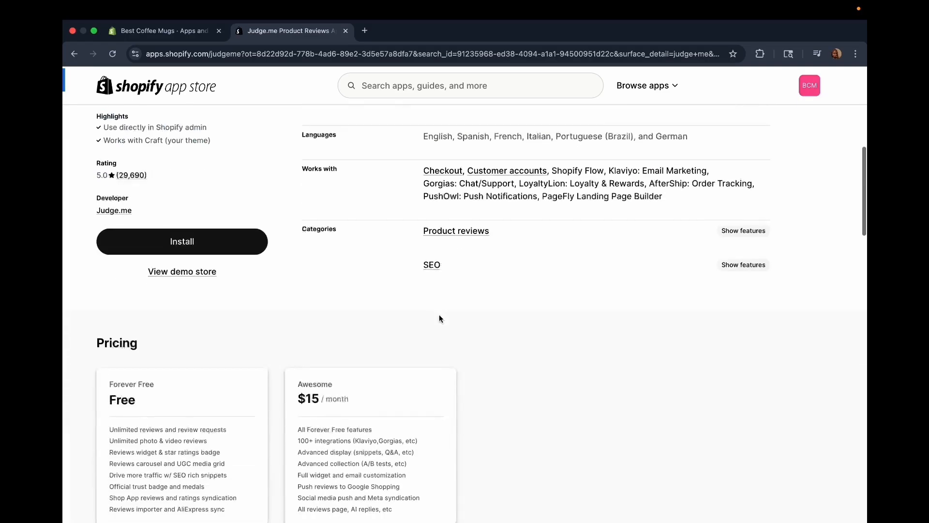
scroll(440, 317, down, 3)
scroll(440, 318, up, 8)
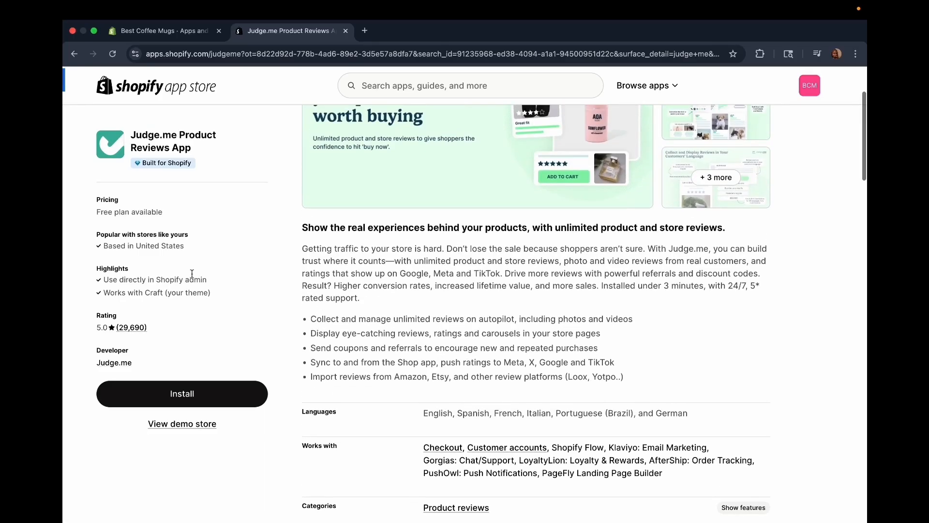
scroll(190, 309, down, 8)
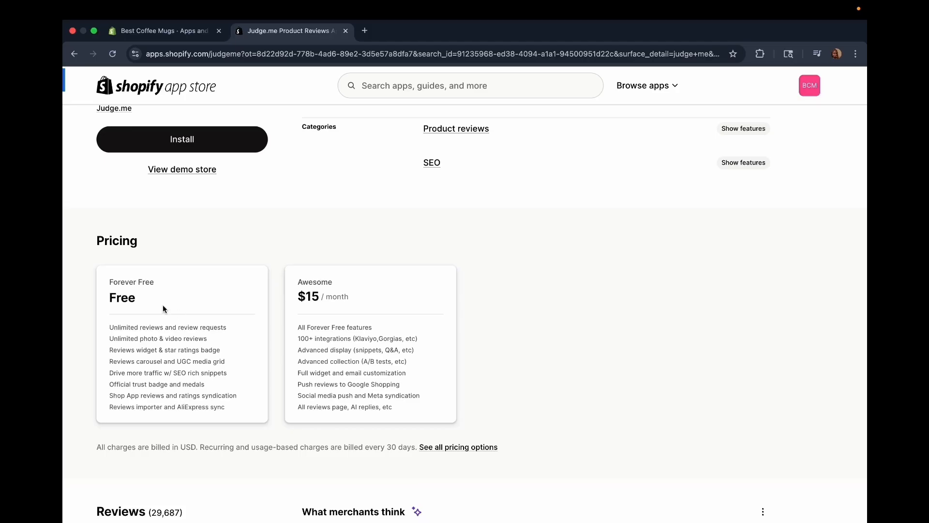
scroll(163, 309, down, 1)
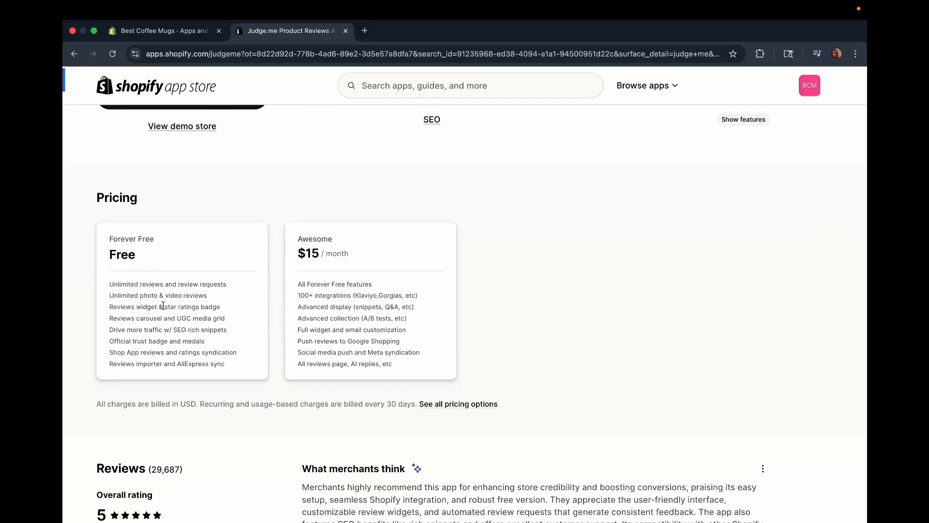
scroll(163, 305, down, 6)
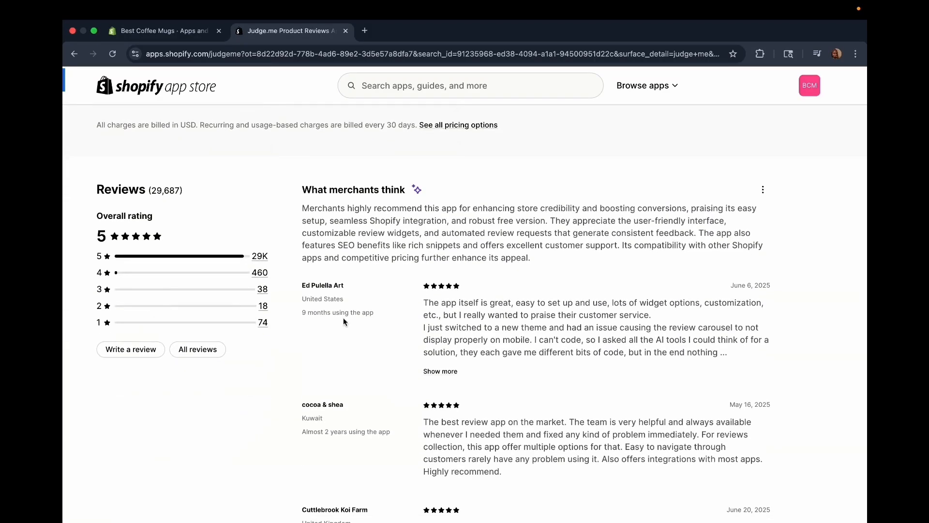
scroll(343, 318, down, 2)
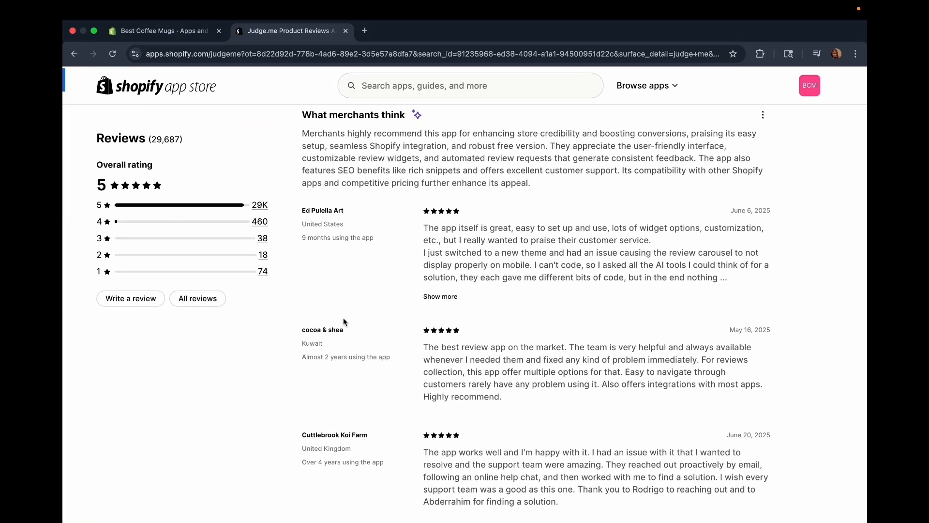
scroll(551, 373, down, 2)
scroll(552, 373, down, 7)
scroll(553, 374, up, 7)
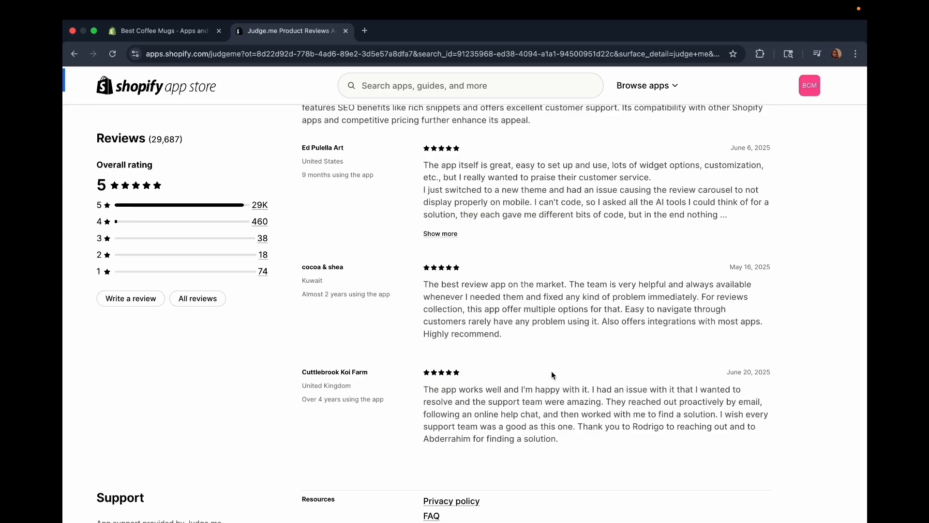
scroll(553, 375, up, 3)
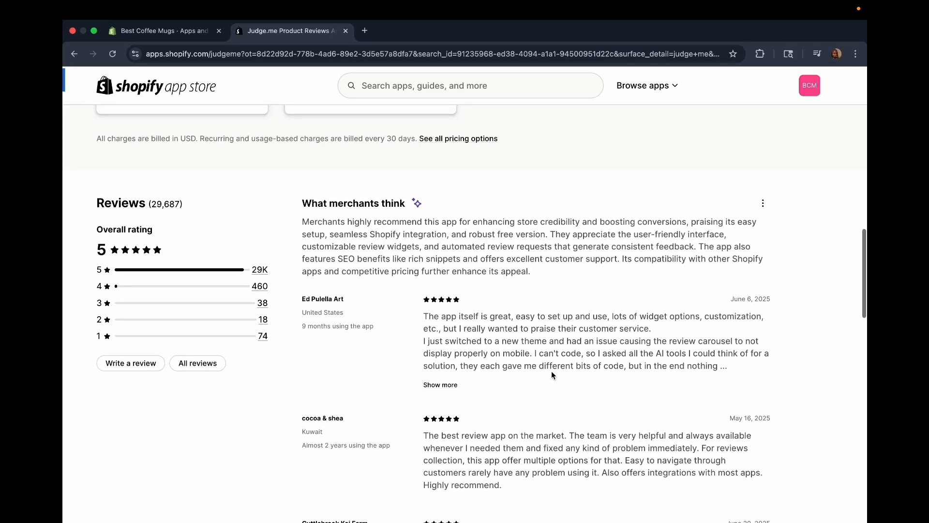
scroll(551, 375, up, 15)
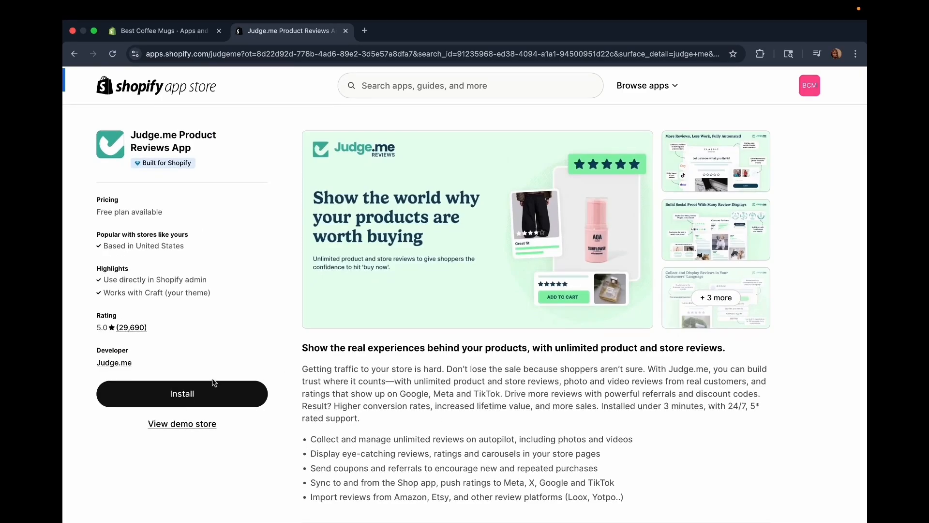
Install the Judge.me Reviews app on the store and approve its requested data access.
click(169, 402)
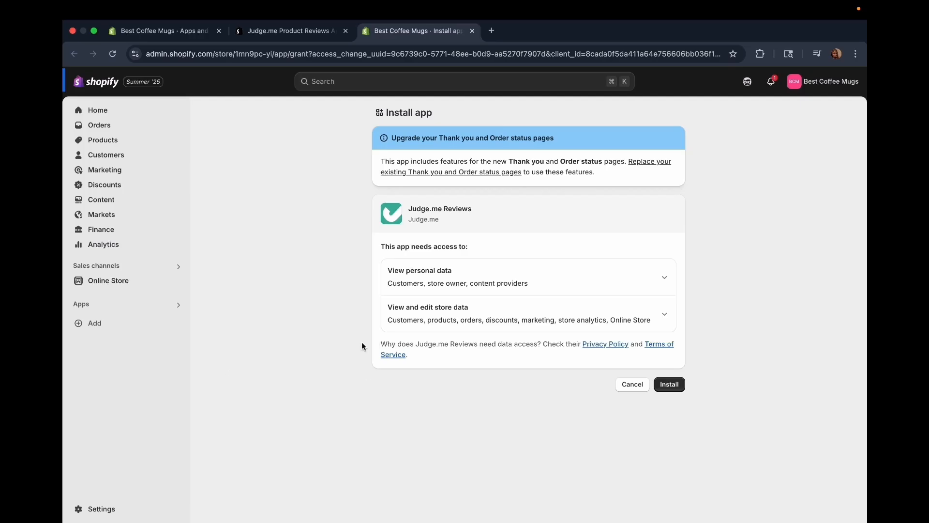
click(674, 387)
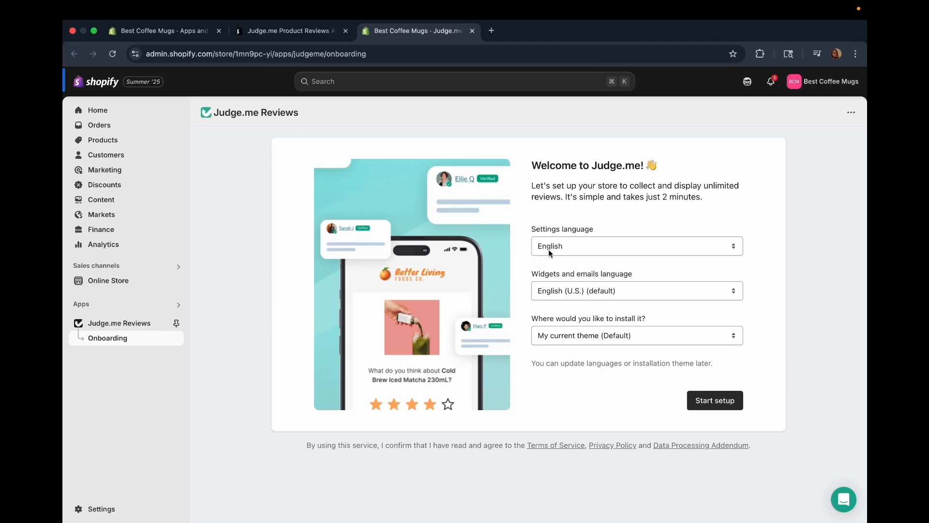
Start the Judge.me setup with English settings, English (U.S.) widgets and emails, and installation on the current theme.
click(580, 246)
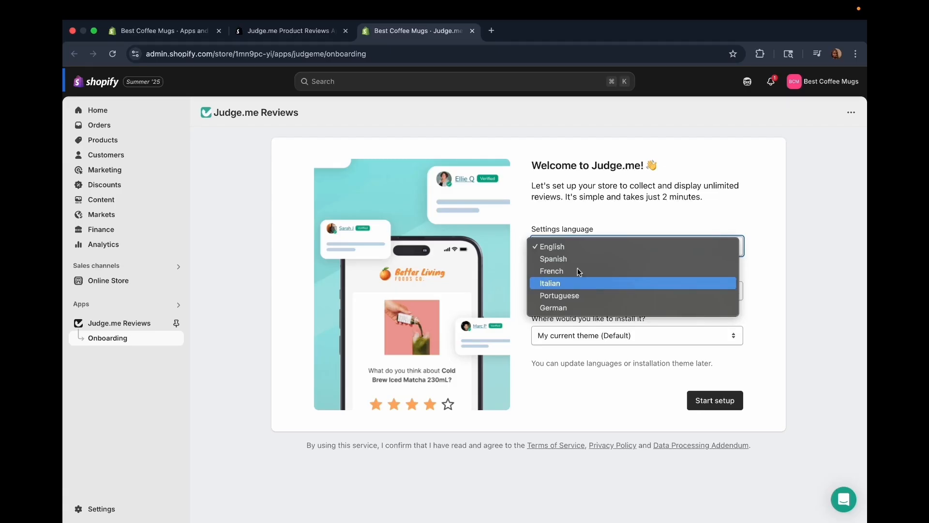
click(559, 246)
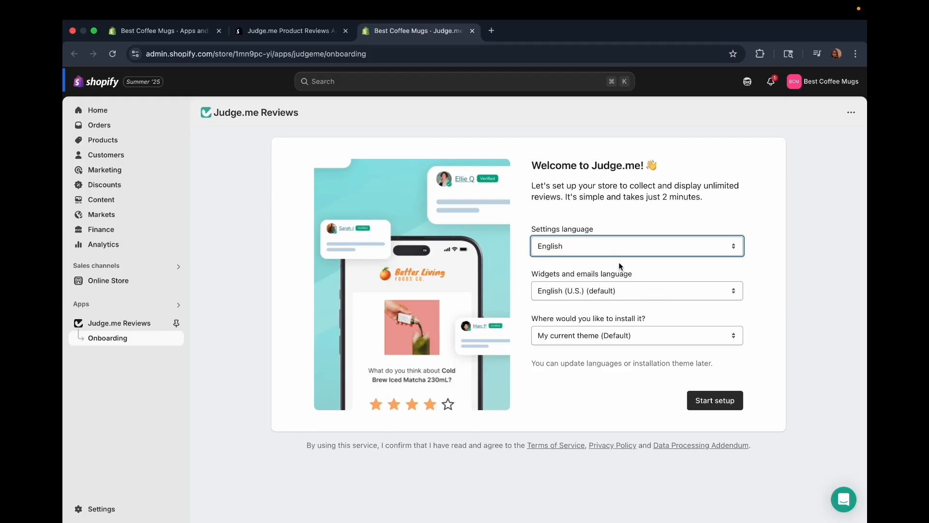
click(649, 290)
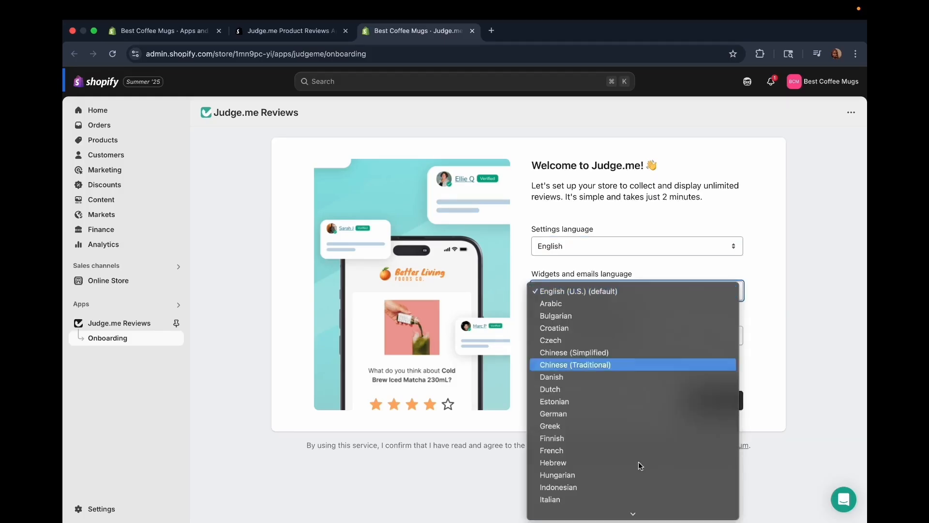
click(786, 278)
click(643, 336)
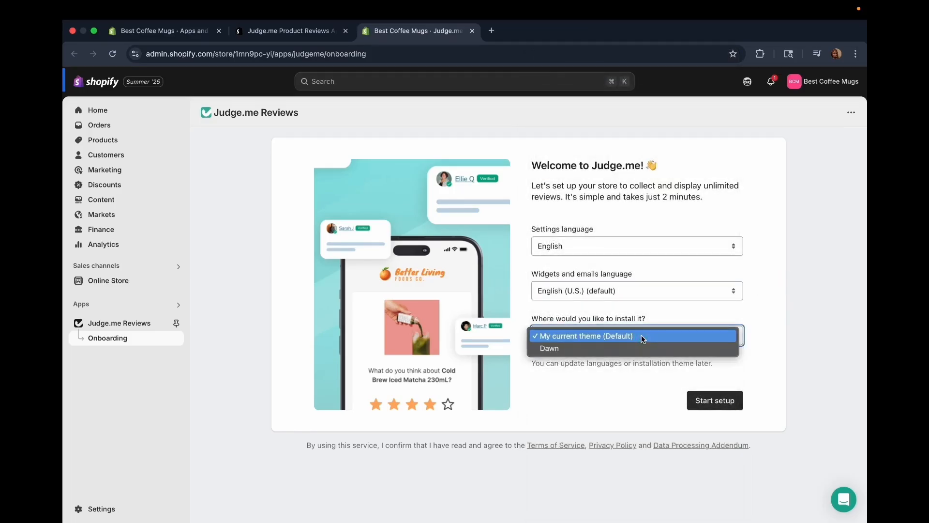
click(559, 336)
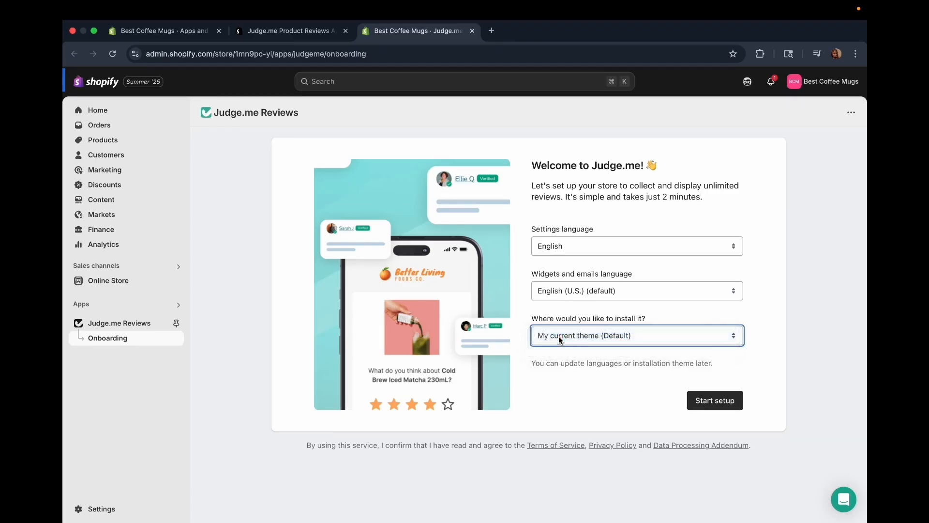
click(700, 399)
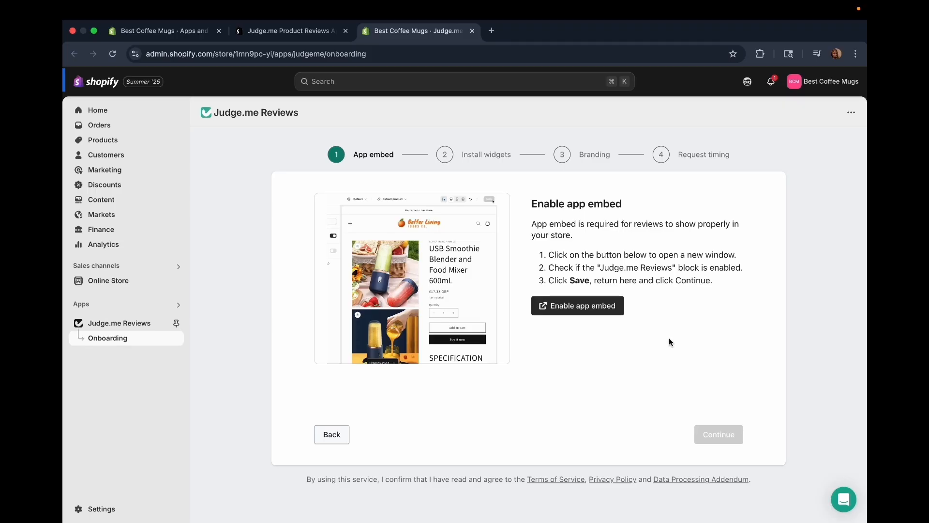
Enable and save the Judge.me app embed in the live theme, and continue the onboarding to the widget installation.
click(571, 315)
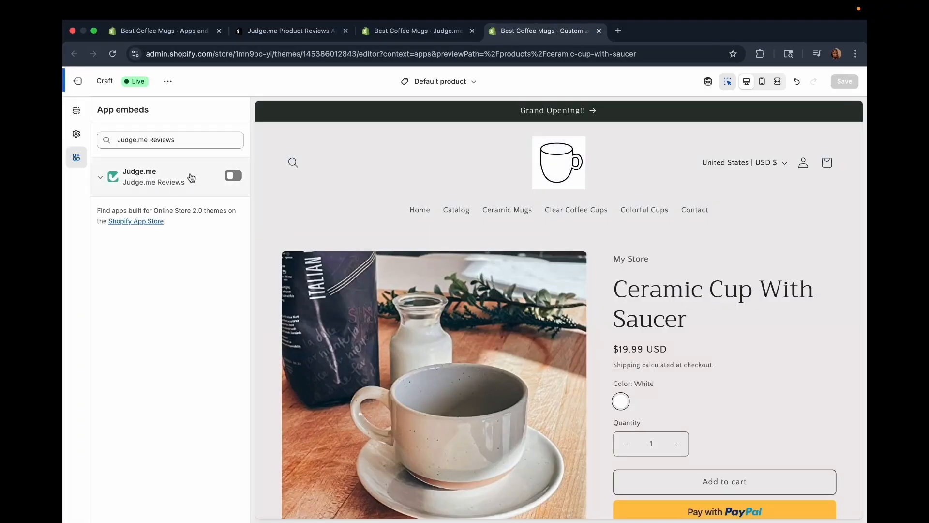
click(232, 176)
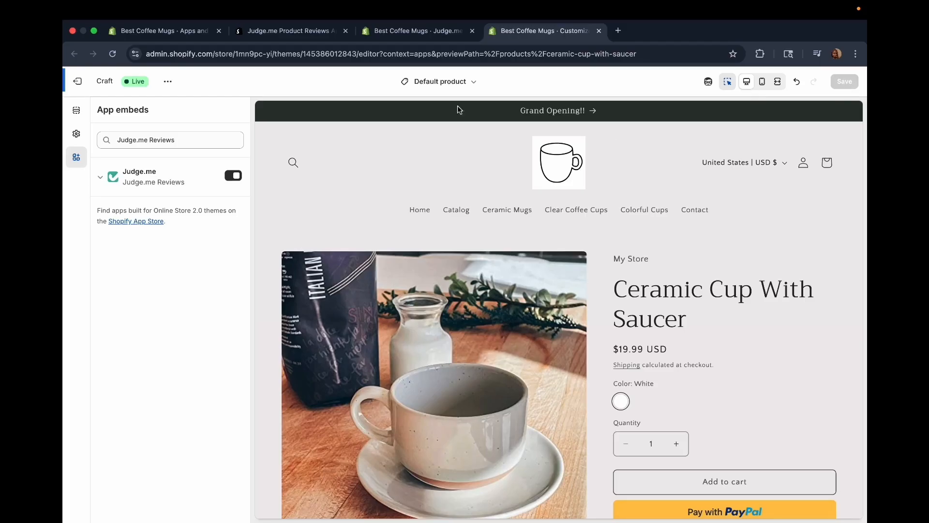
click(415, 33)
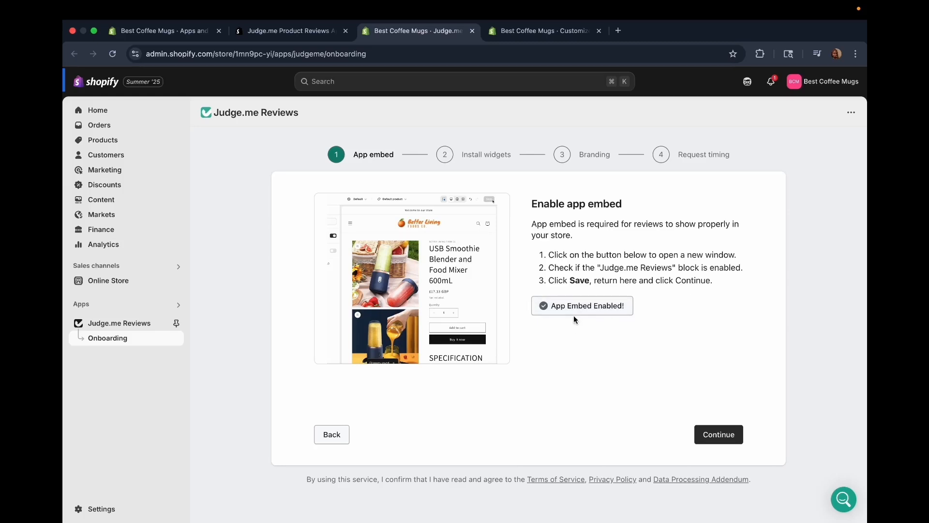
click(728, 436)
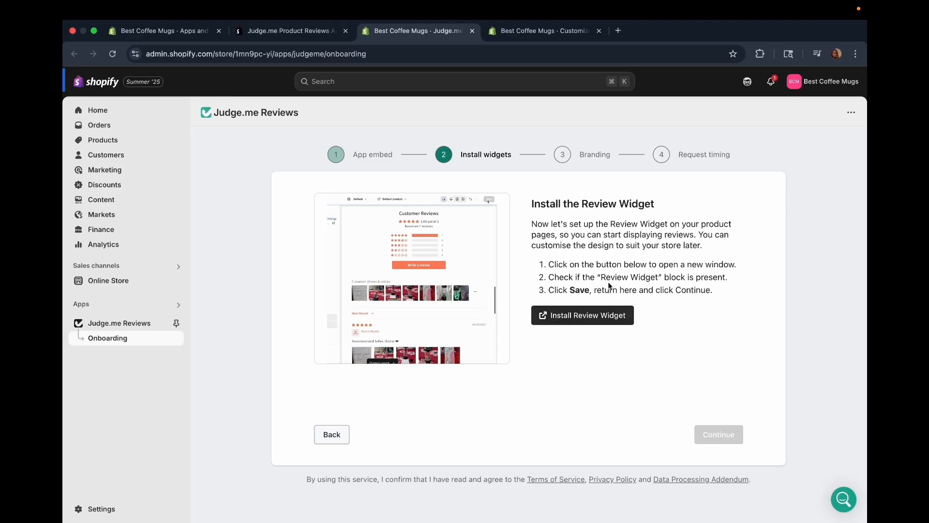
Add the Review Widget to the default product template, check it in the Clear Coffee Cups preview, and undo the last editor change.
click(602, 318)
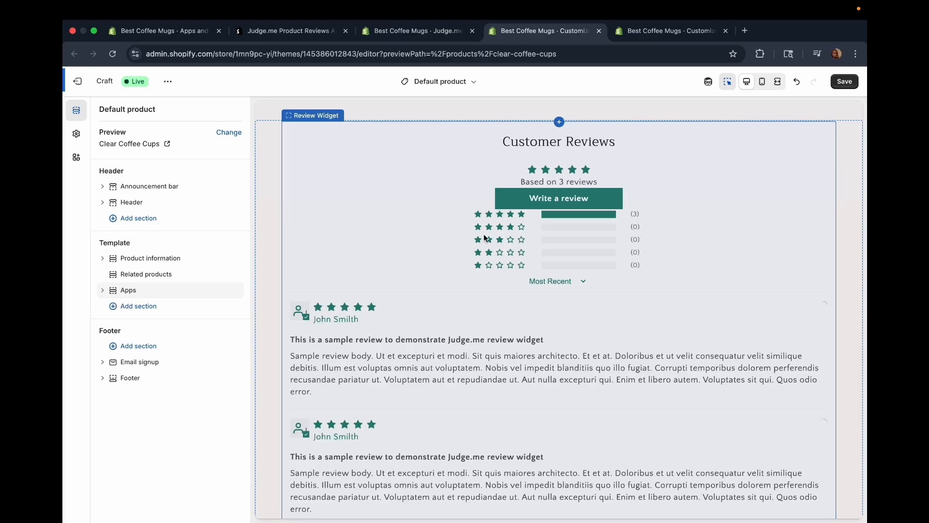
scroll(511, 288, down, 3)
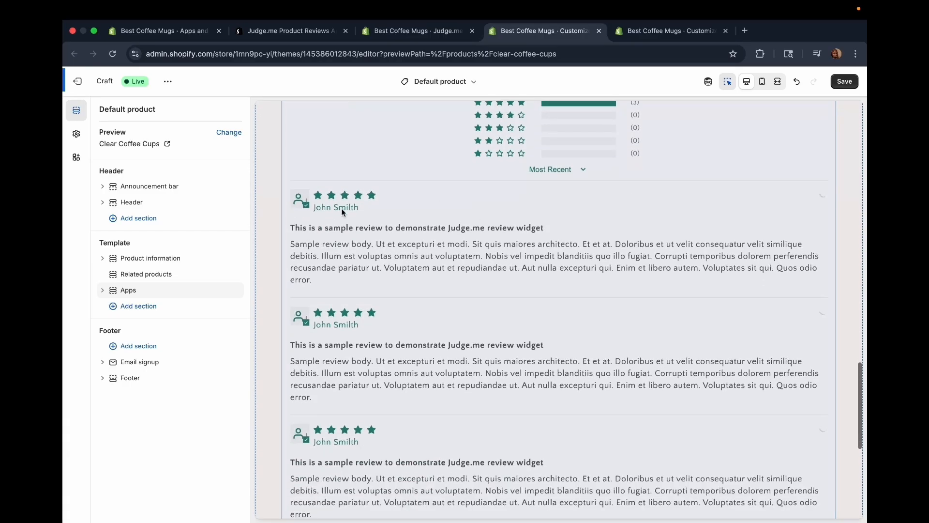
scroll(567, 362, down, 3)
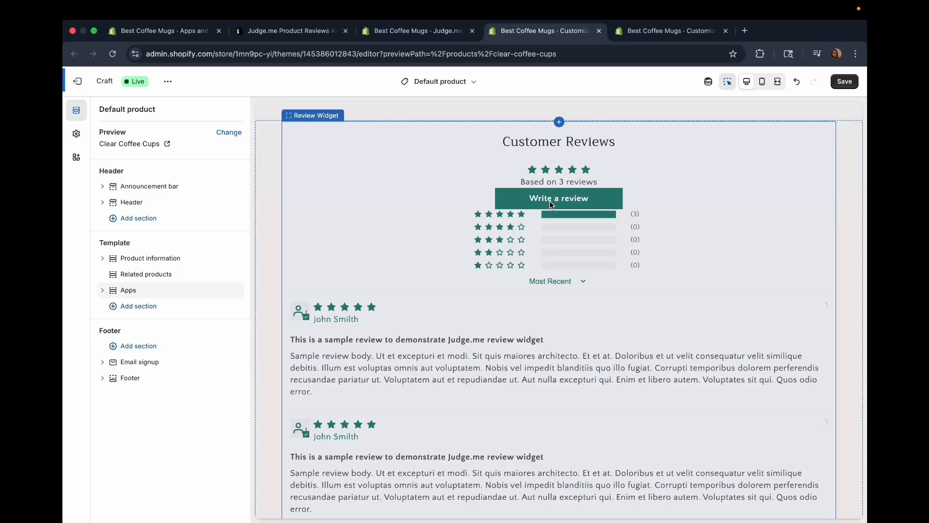
scroll(551, 205, up, 20)
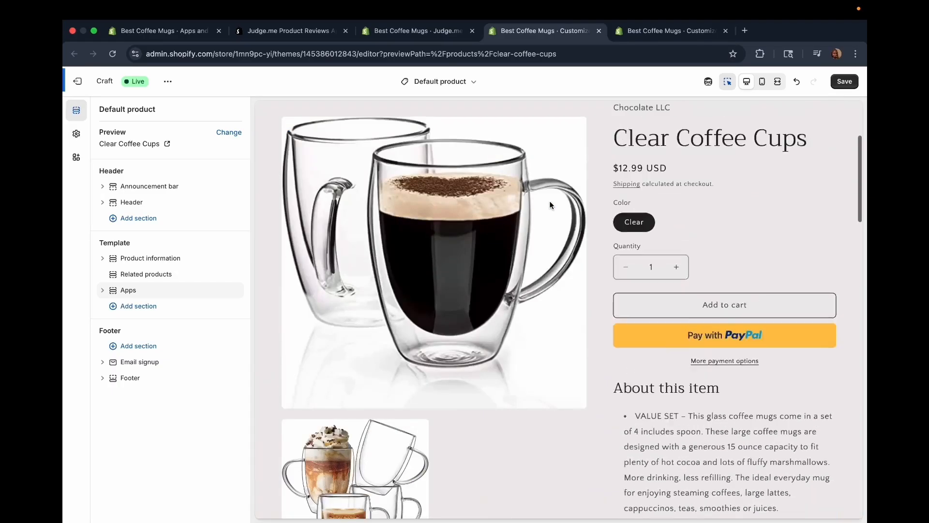
scroll(552, 206, down, 20)
scroll(560, 229, up, 2)
key(super+z)
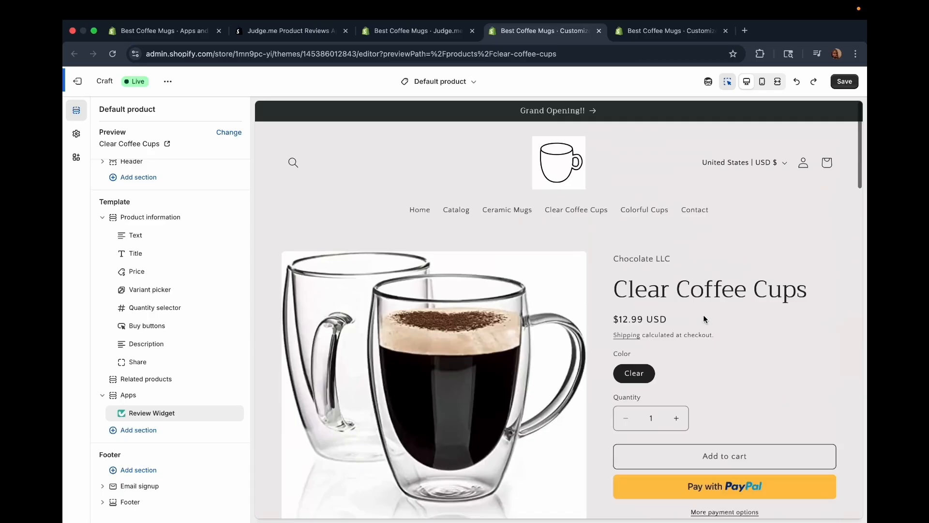
Check the Clear Coffee Cups preview and save the default product template with the Review Widget.
scroll(635, 289, down, 15)
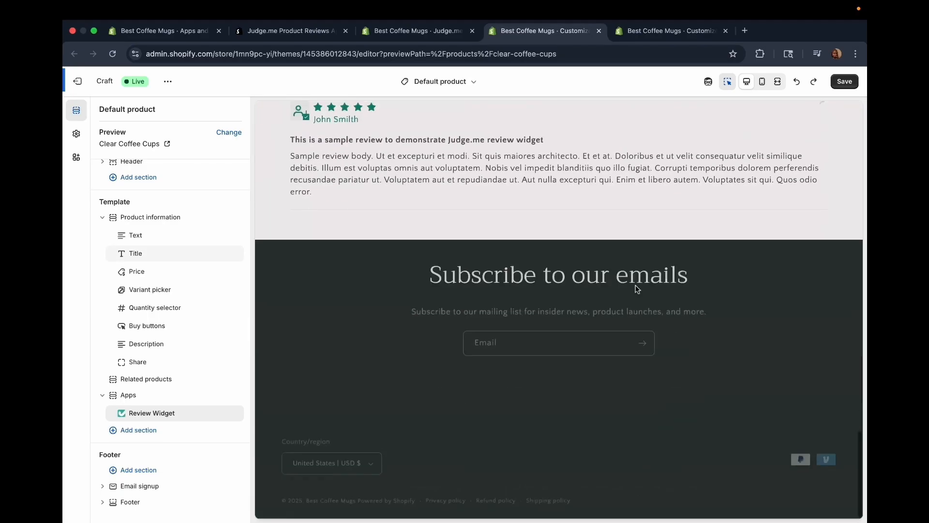
scroll(636, 289, up, 10)
scroll(636, 289, up, 10)
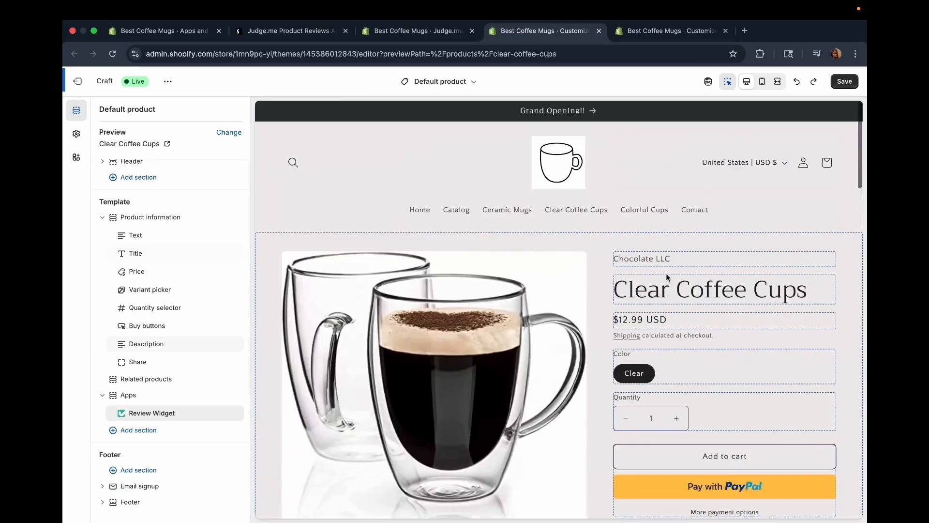
click(843, 82)
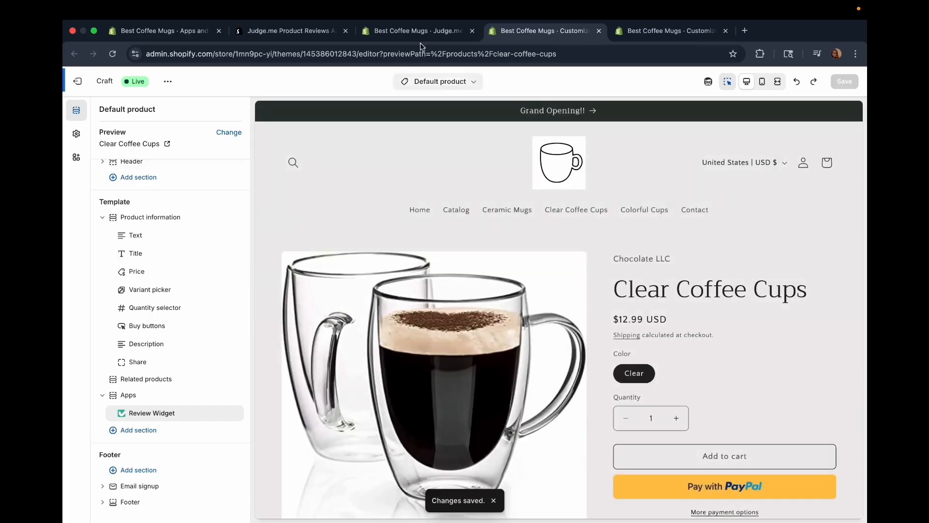
Install the Star Ratings badge from the Judge.me onboarding and place its block between Title and Price in Product information.
click(419, 30)
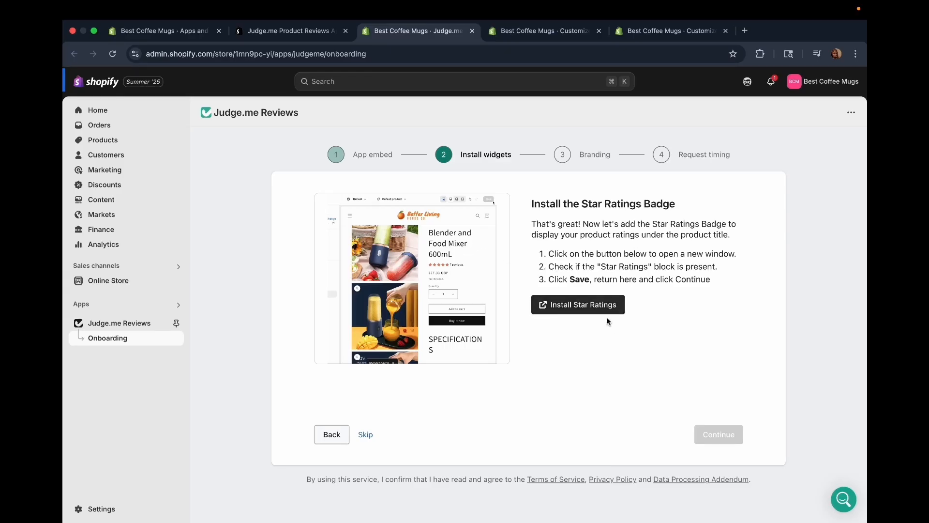
click(573, 302)
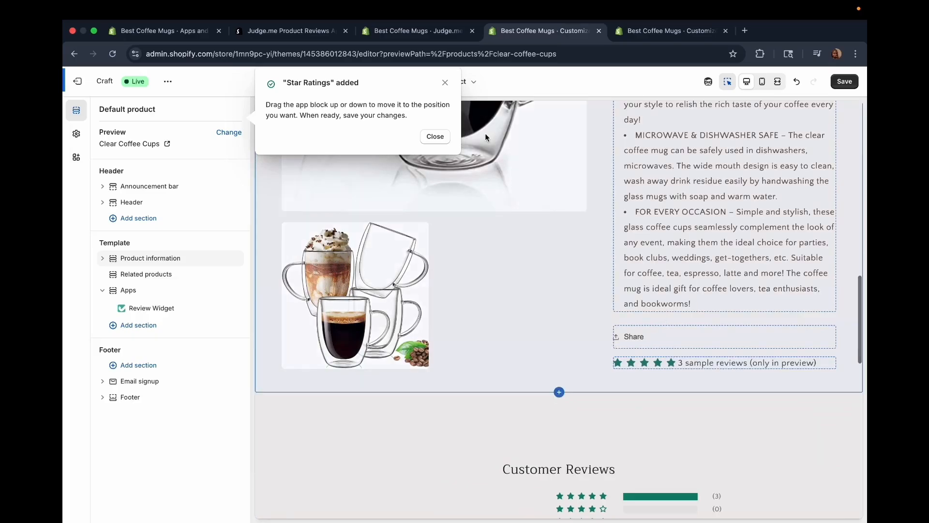
click(445, 85)
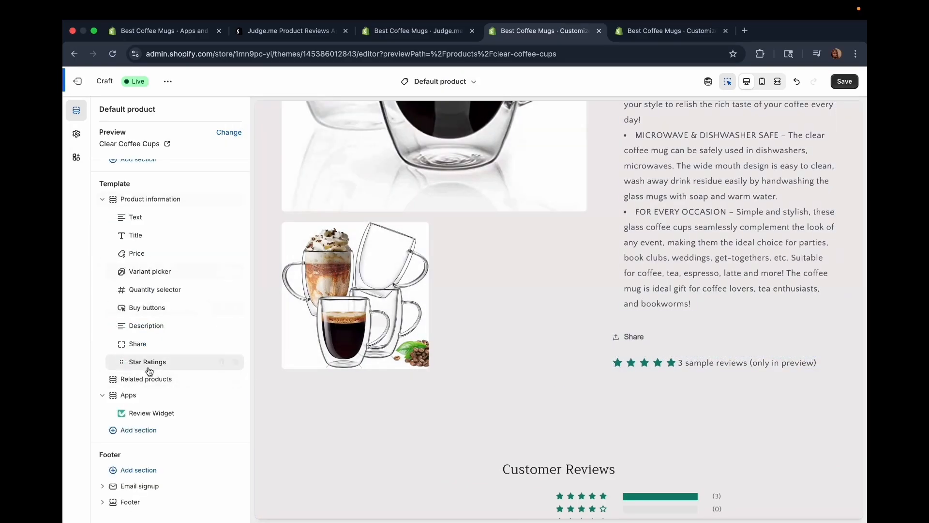
drag(123, 367, 119, 254)
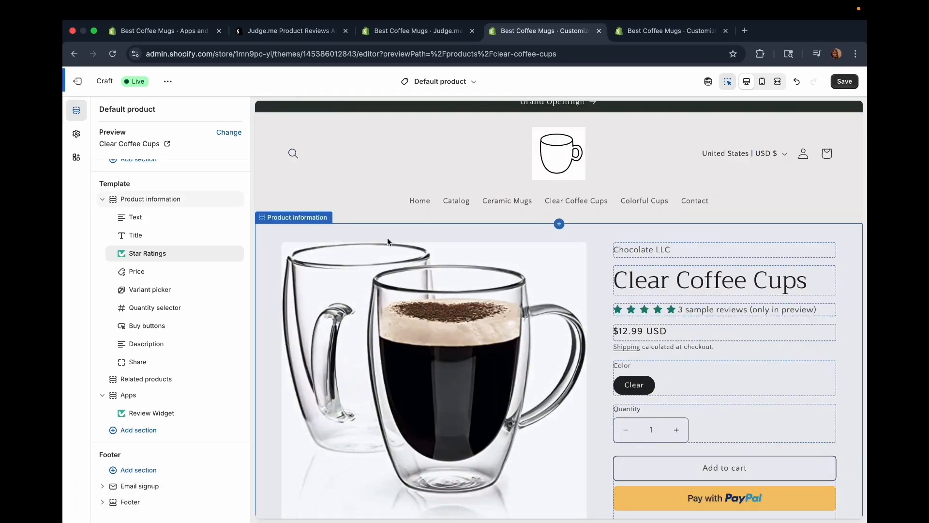
Try the Star Ratings block below Price, and return it to its place directly under Title.
drag(124, 256, 123, 280)
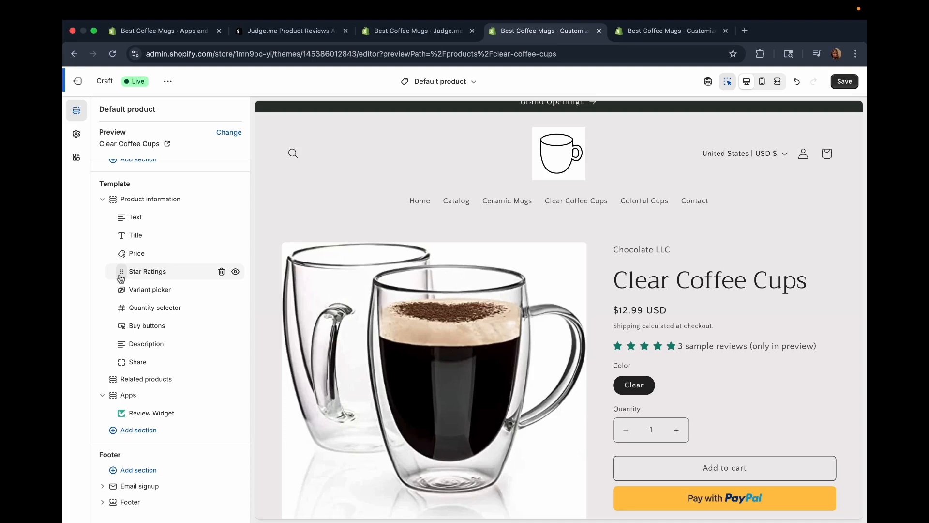
drag(122, 272, 122, 258)
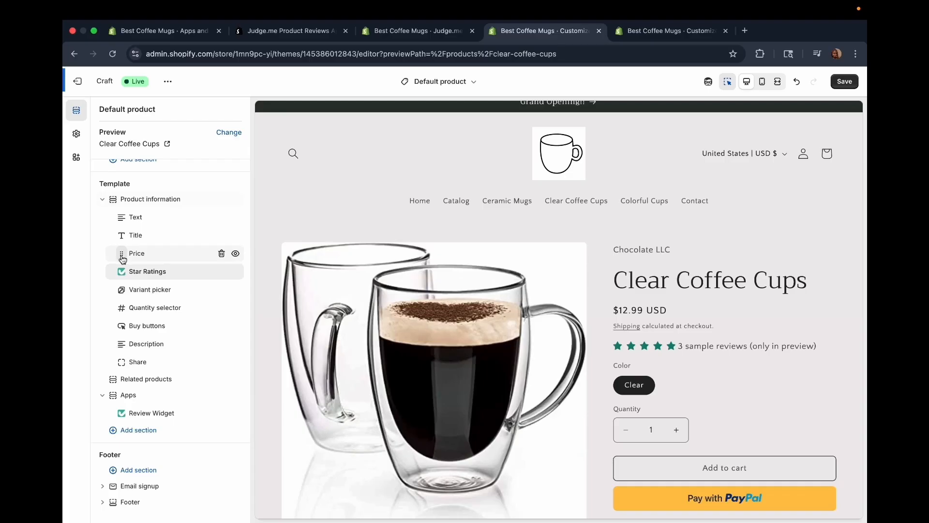
mouse_move(149, 299)
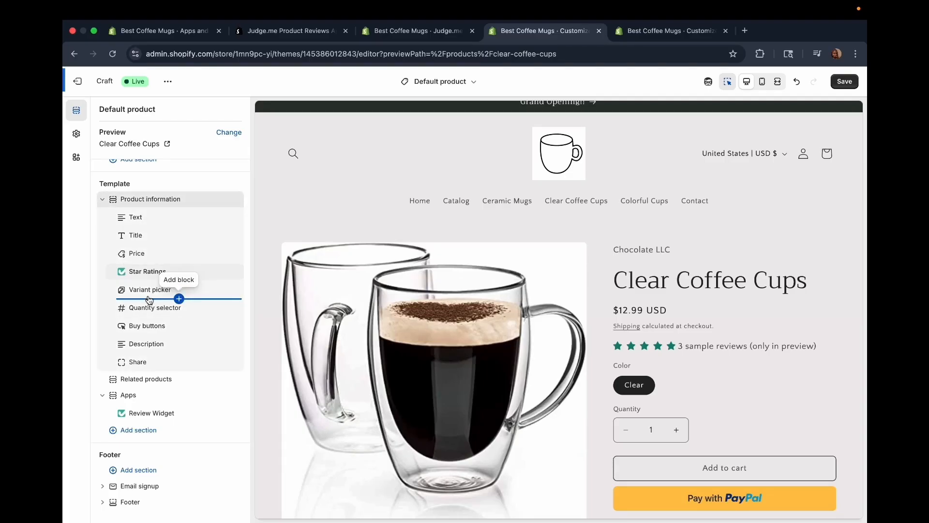
drag(122, 272, 121, 254)
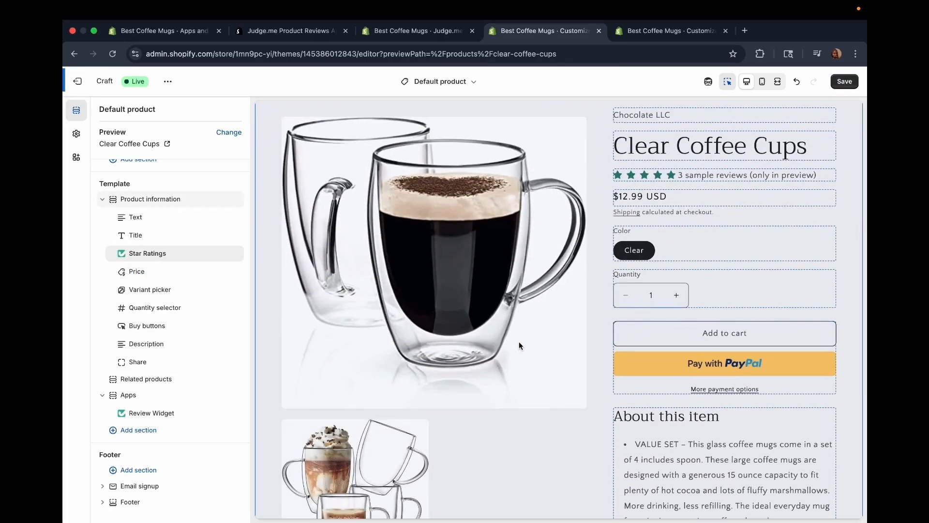
Save the default product template with the Star Ratings block and return to the Judge.me onboarding.
click(847, 81)
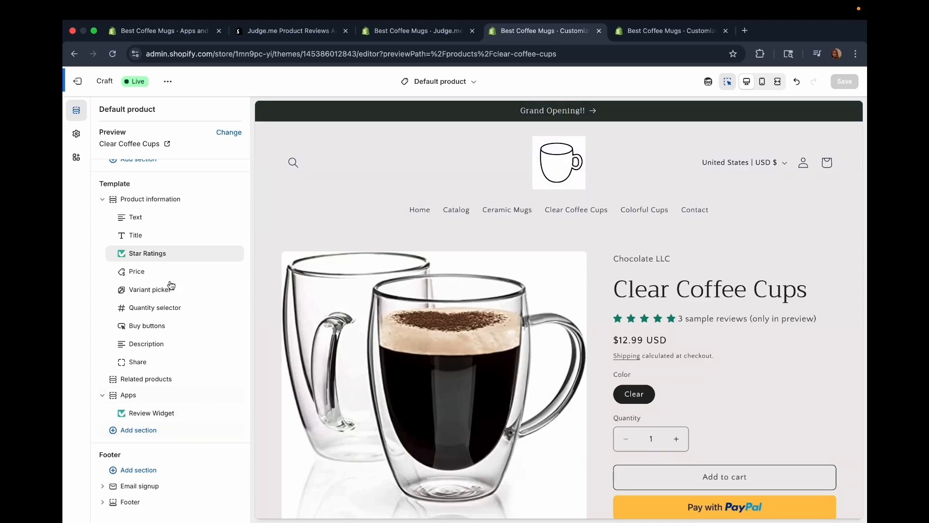
mouse_move(172, 284)
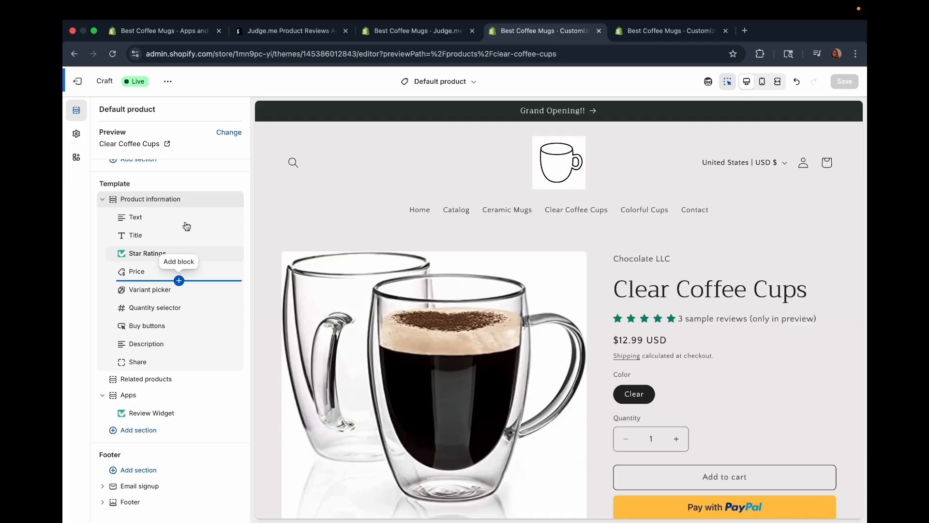
click(387, 31)
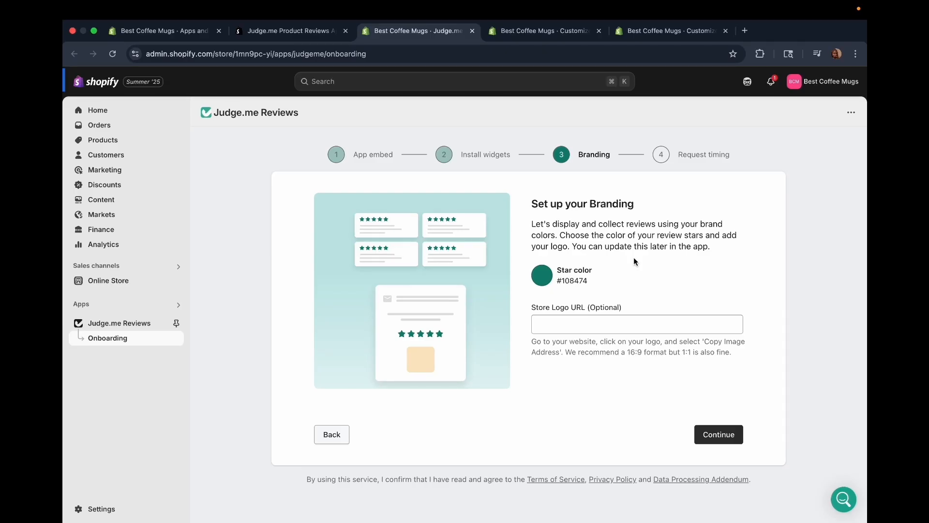
Set the review star color to #CEE1C0 and continue past Branding with the store logo URL left empty.
click(542, 279)
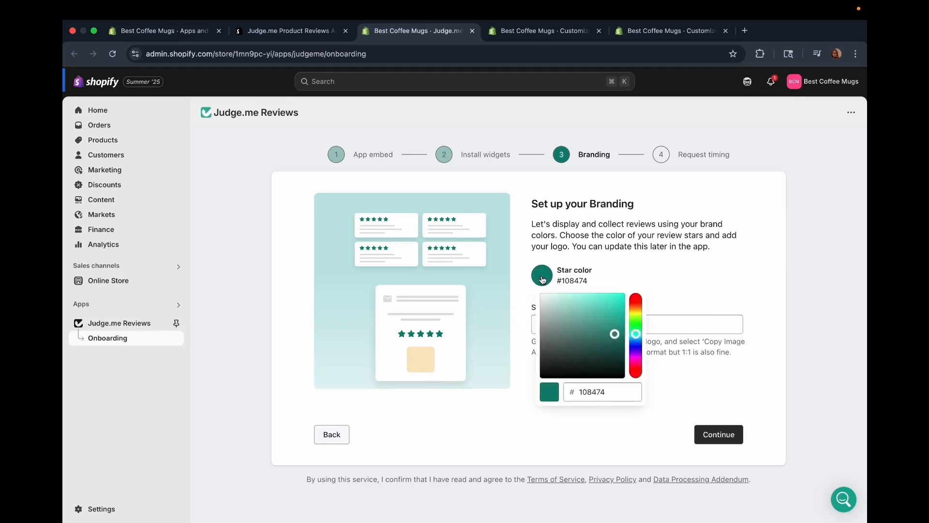
drag(613, 339, 553, 306)
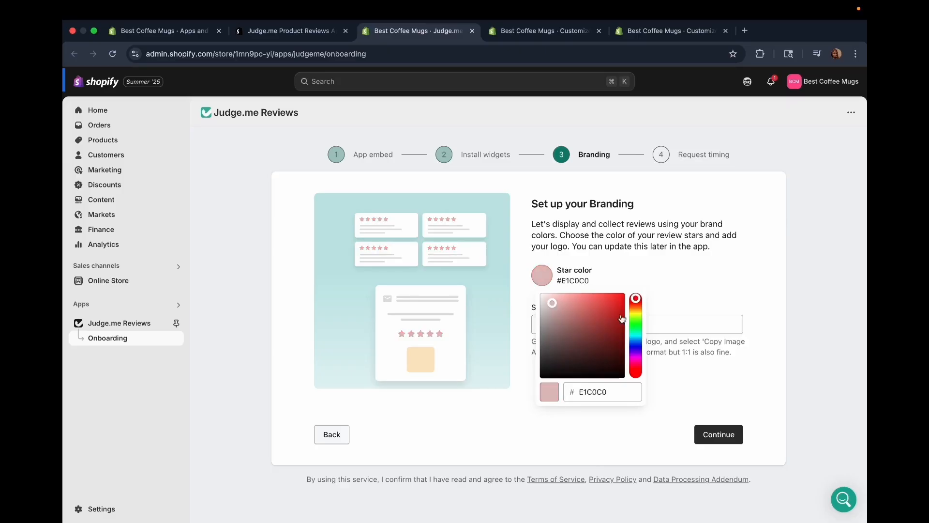
click(637, 318)
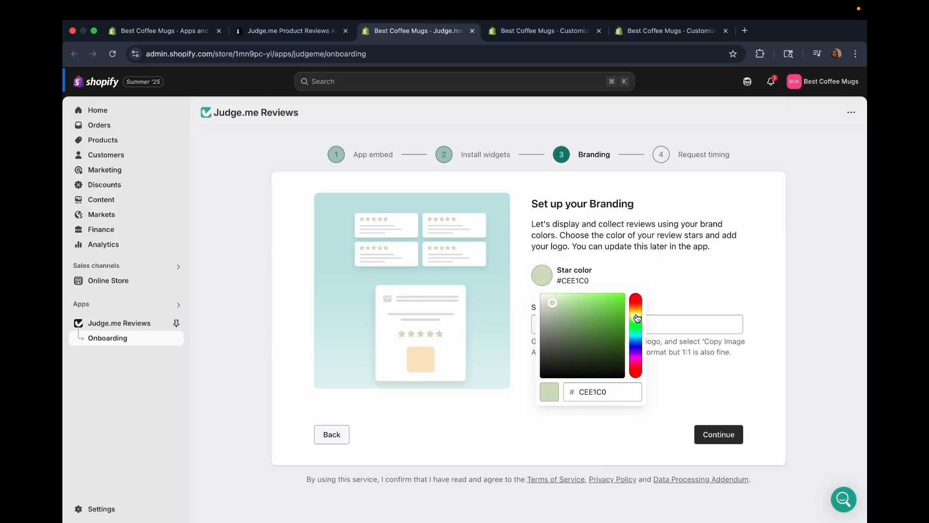
click(650, 274)
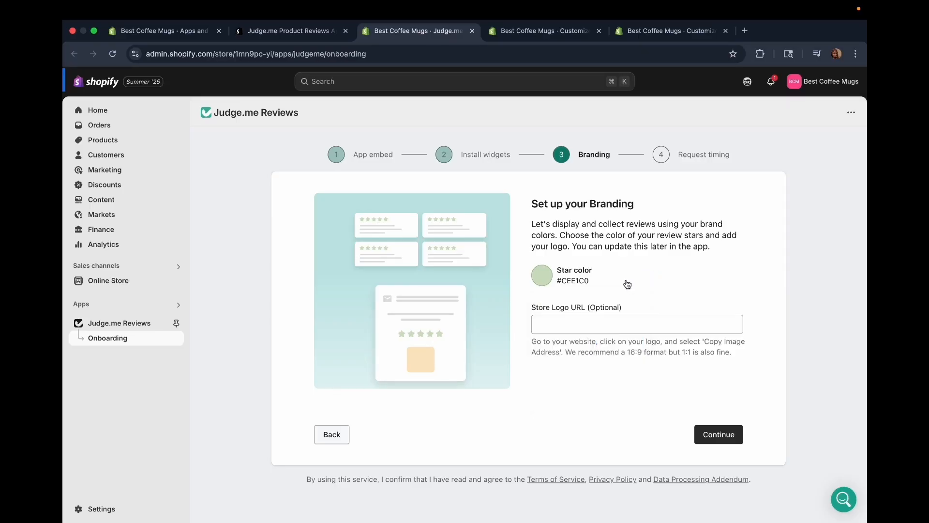
click(569, 327)
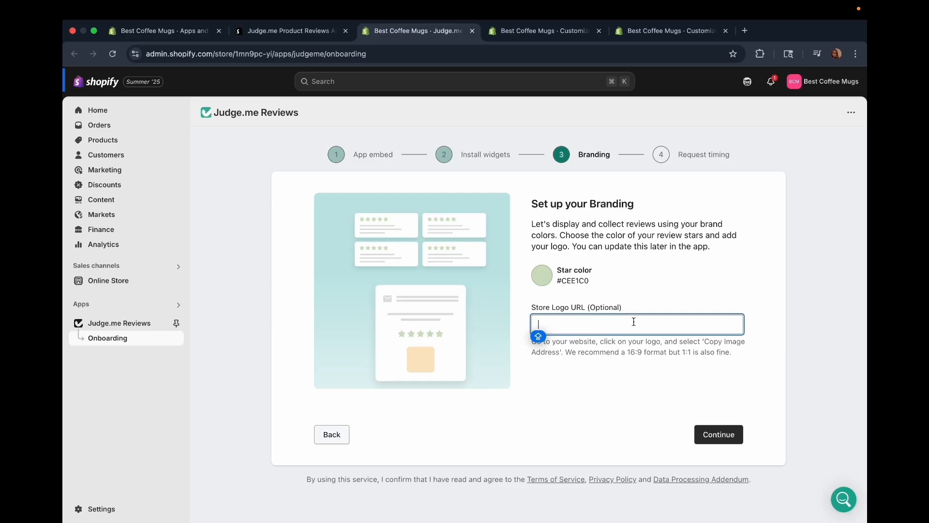
click(702, 432)
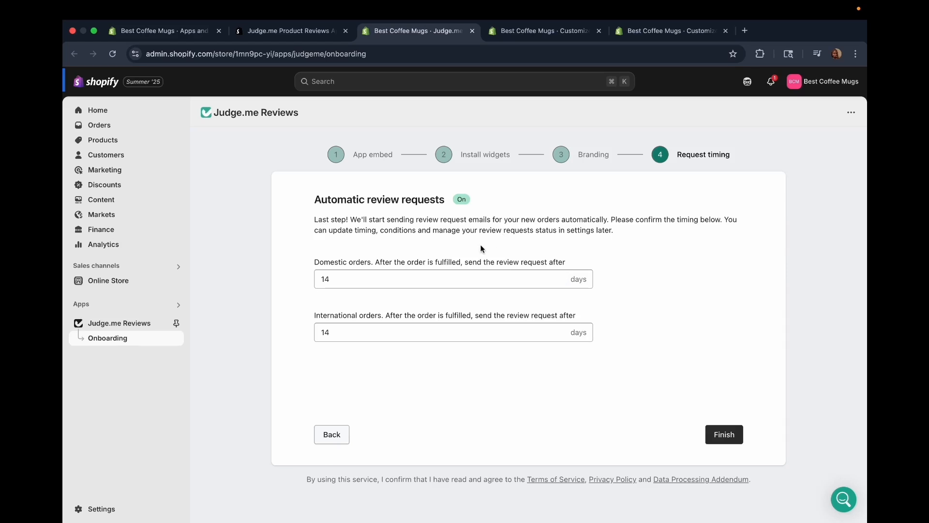
Set the automatic review request for domestic orders to 12 days after fulfillment.
click(390, 285)
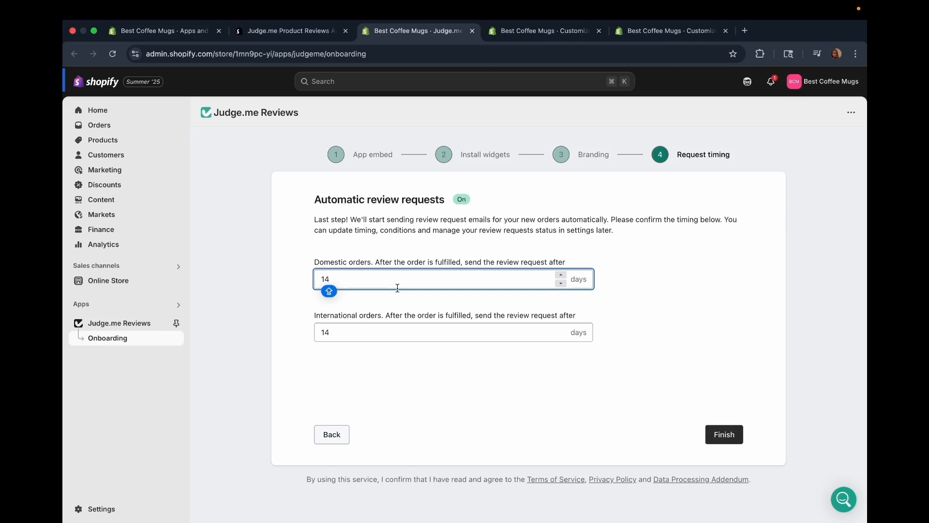
click(561, 276)
click(561, 283)
click(561, 284)
click(562, 283)
click(560, 274)
click(561, 274)
click(561, 274)
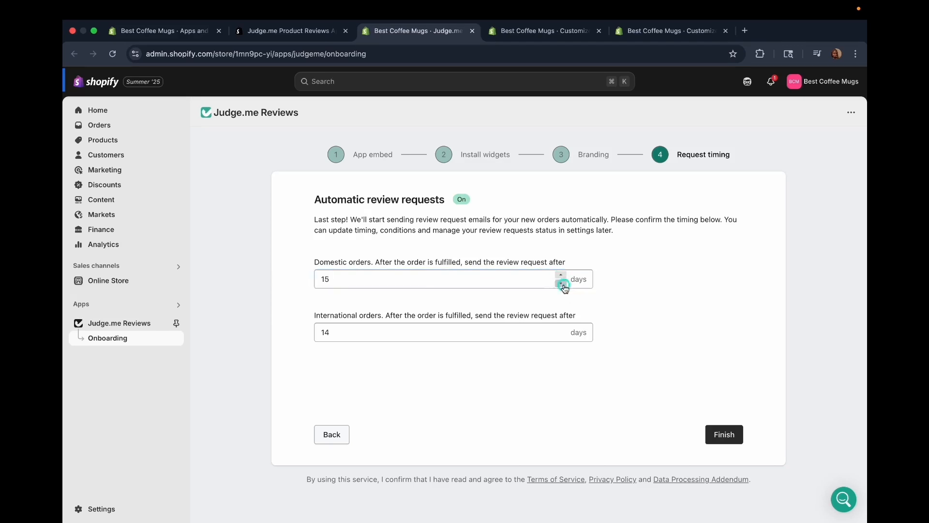
click(561, 283)
click(561, 283)
click(561, 284)
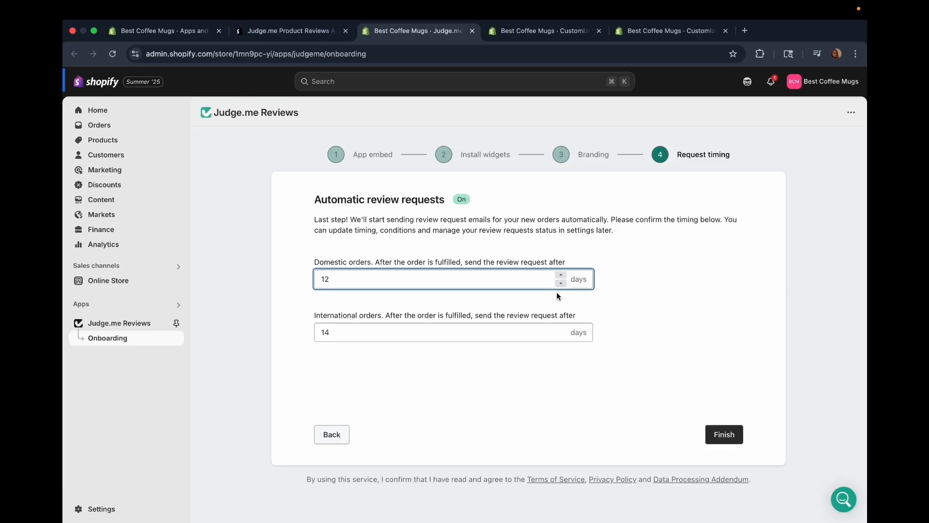
click(561, 283)
click(561, 283)
click(562, 283)
click(561, 284)
click(562, 283)
click(561, 283)
click(561, 276)
click(562, 277)
click(561, 276)
click(562, 277)
click(561, 277)
click(561, 277)
Set the review request for international orders to 20 days after fulfillment and finish the onboarding.
click(560, 328)
click(561, 328)
click(560, 329)
click(560, 328)
click(560, 328)
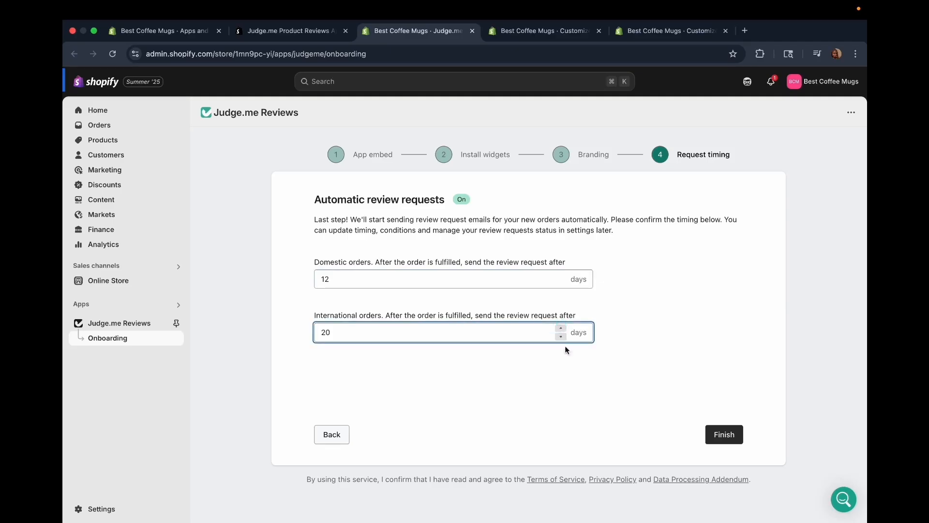
click(720, 435)
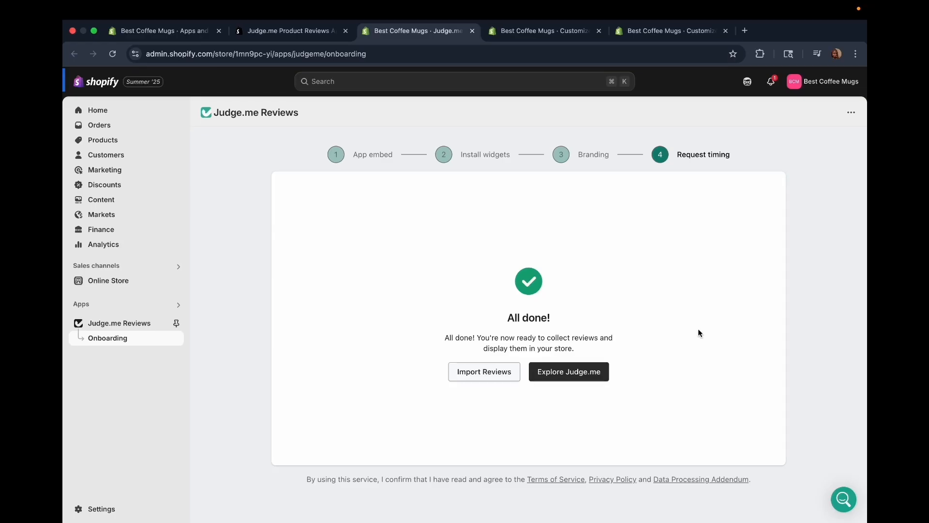
Look over the sources for importing reviews from a CSV file and go to the Judge.me Reviews home page.
click(475, 374)
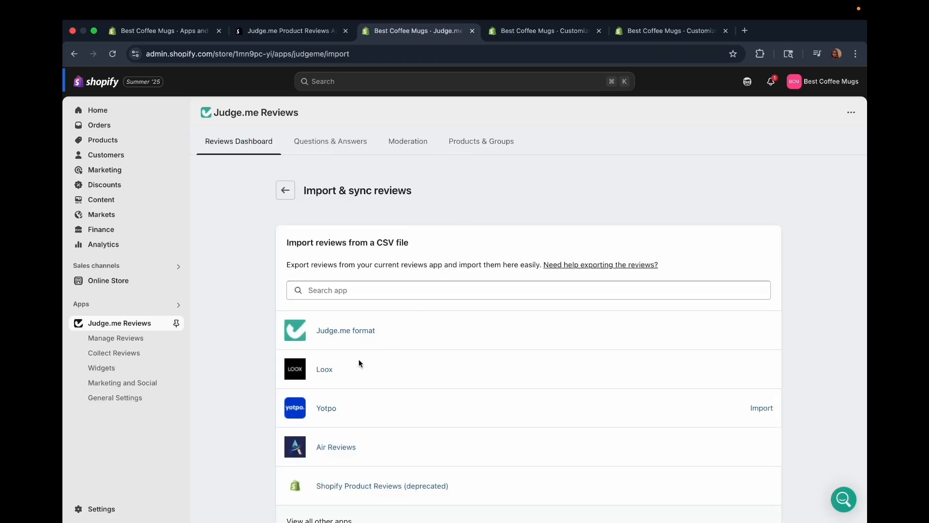
scroll(403, 437, down, 10)
scroll(402, 437, up, 10)
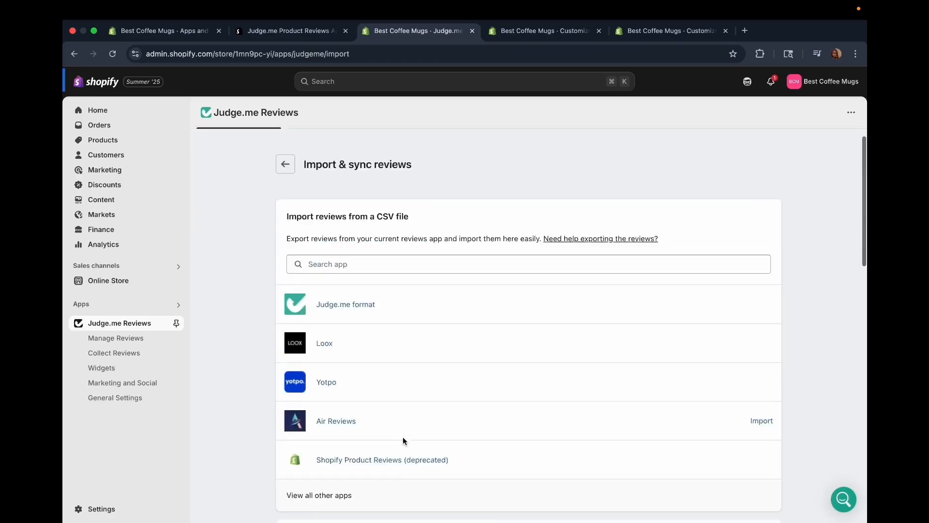
click(121, 322)
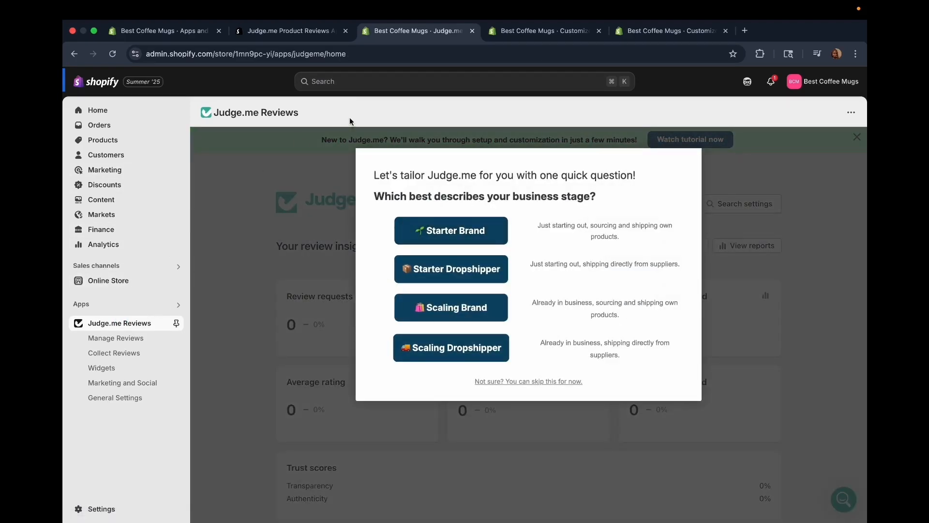
View the online store and examine the Customer Reviews section on the Ceramic Cup With Saucer product page.
click(176, 281)
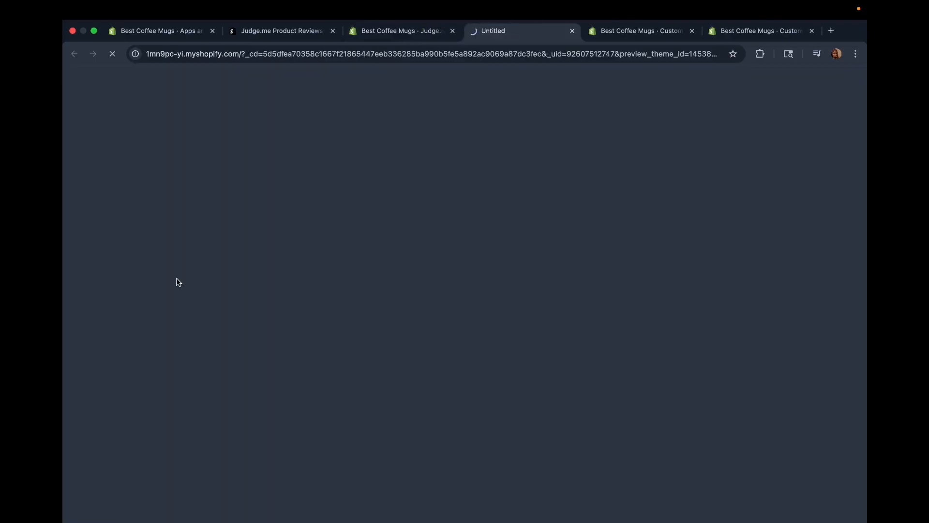
scroll(307, 294, down, 5)
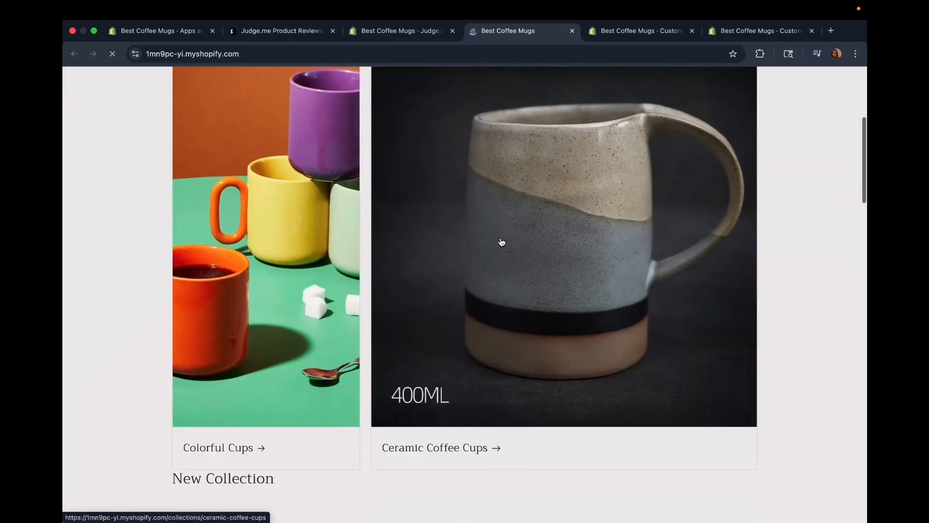
click(500, 241)
scroll(479, 362, down, 5)
click(402, 213)
scroll(473, 331, down, 10)
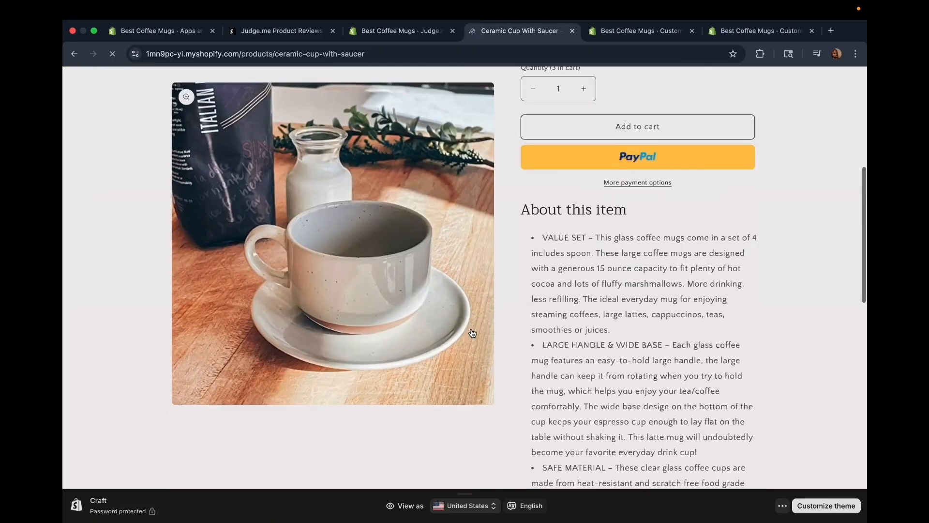
scroll(471, 332, down, 5)
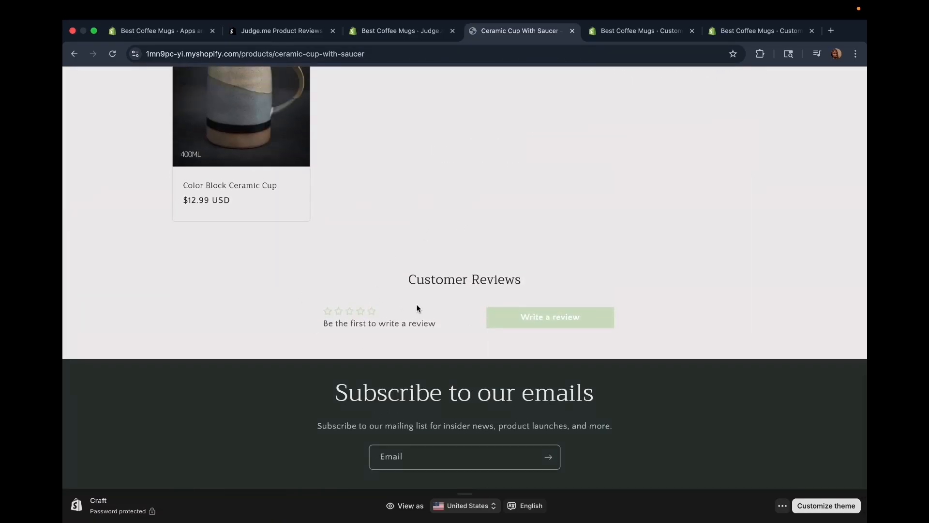
scroll(330, 218, down, 3)
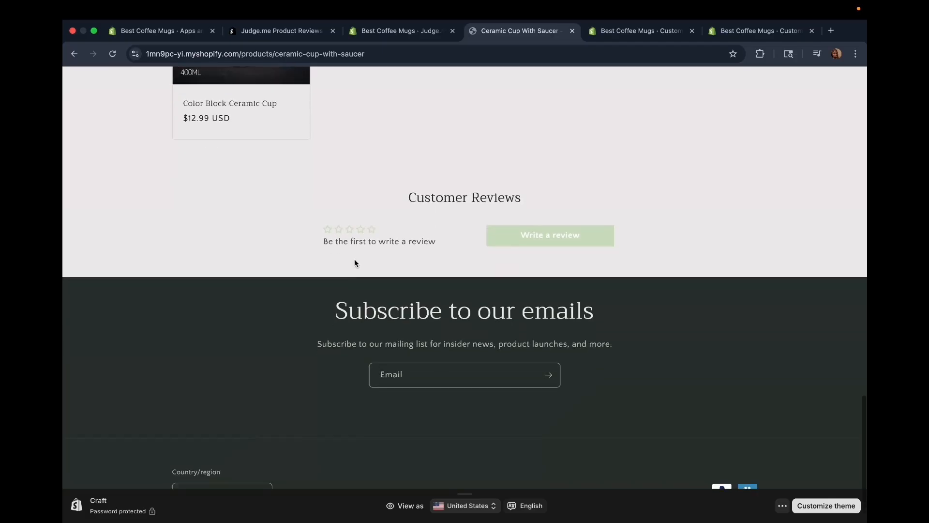
Start a customer review of the Ceramic Cup With Saucer and rate it five stars.
click(325, 231)
click(330, 229)
click(552, 234)
click(524, 332)
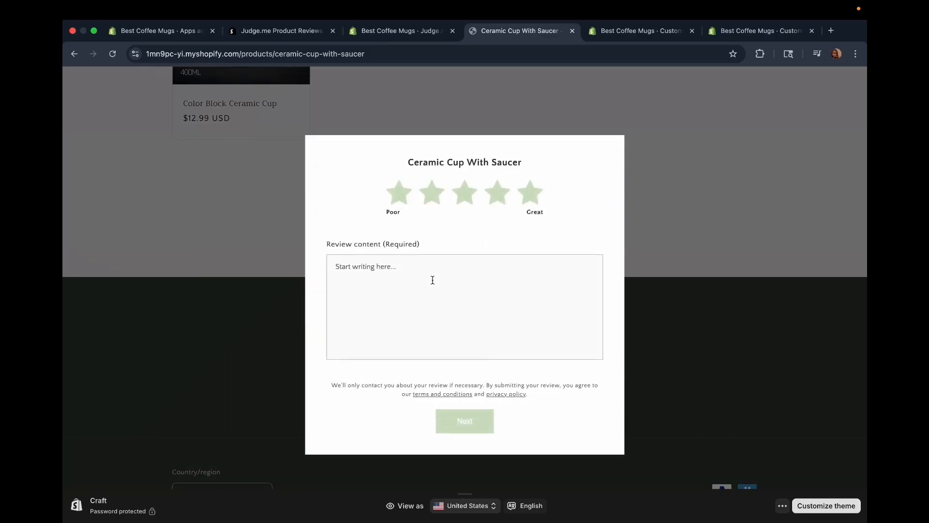
click(400, 192)
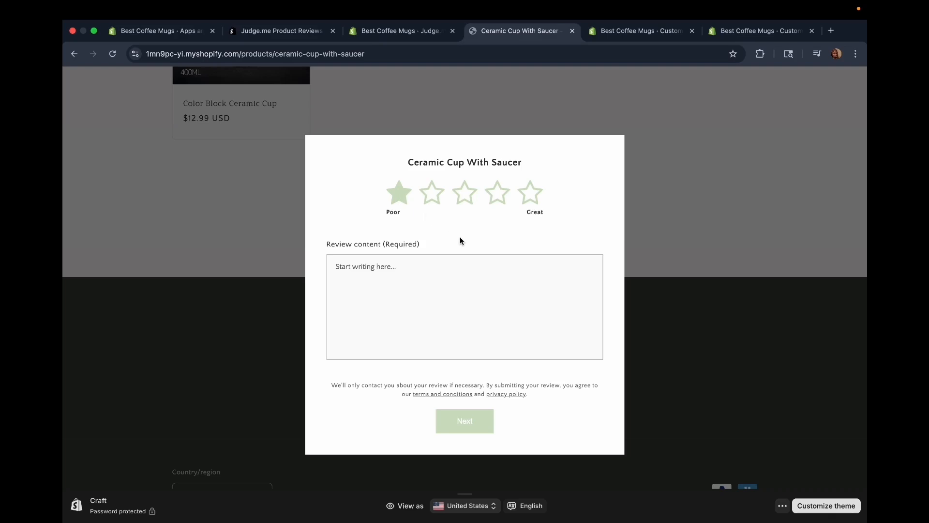
click(531, 190)
Write "This is the best product ever." as the review content and continue to the reviewer details.
click(378, 283)
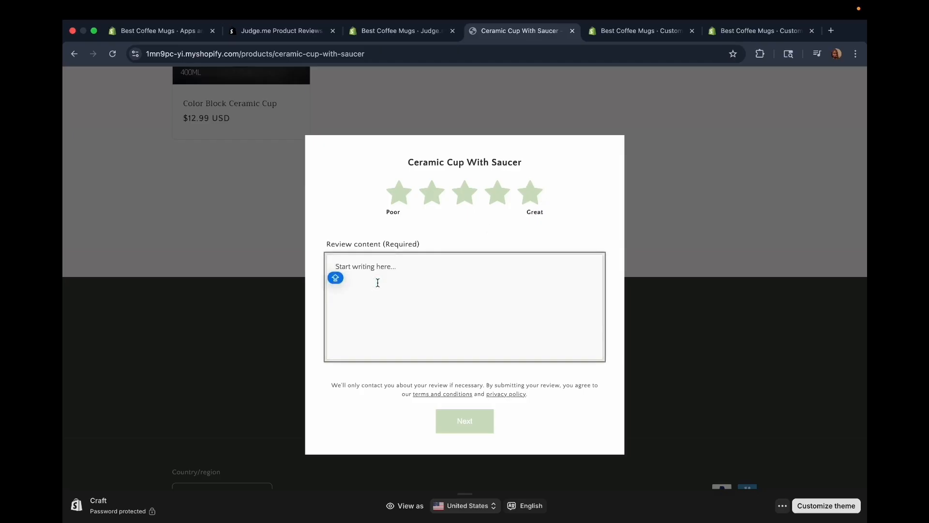
text(This is the best product ever.)
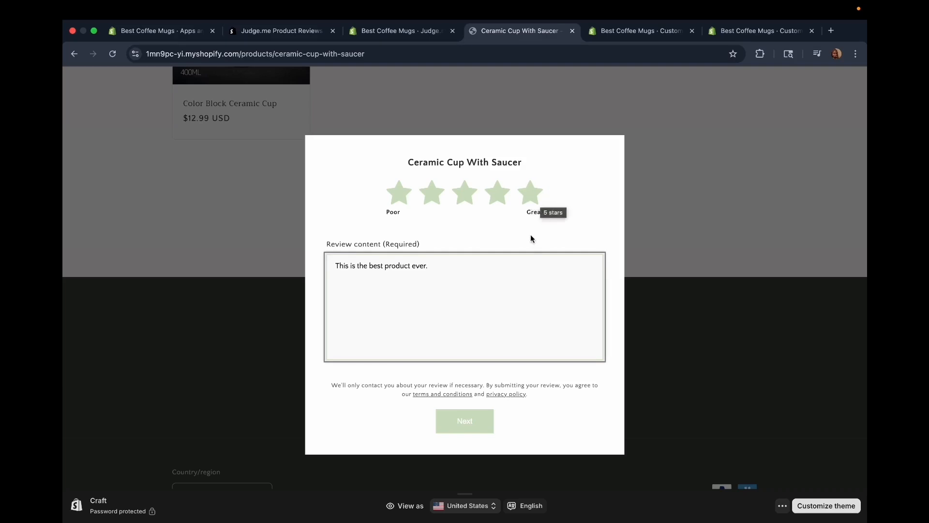
click(462, 424)
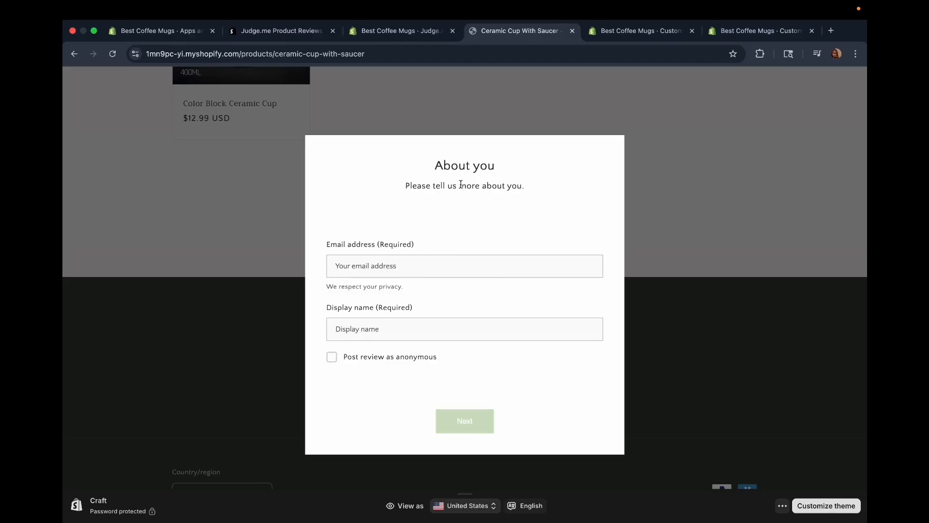
Enter the reviewer's email address and display name without anonymous posting, and submit the review without a picture.
click(394, 260)
click(426, 292)
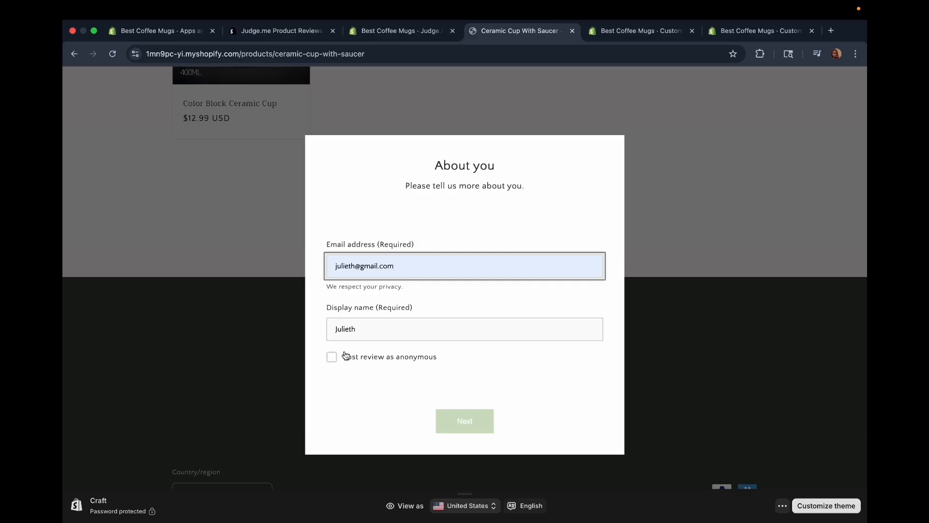
click(332, 358)
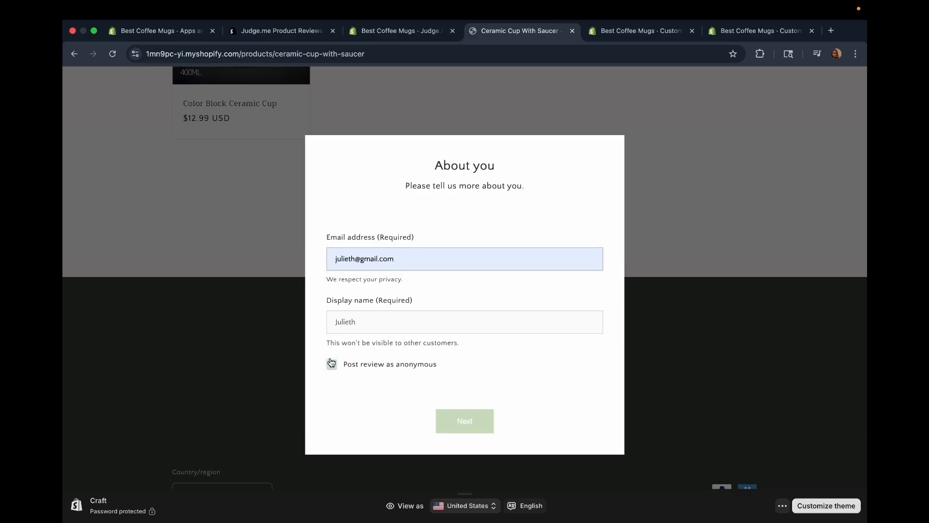
click(332, 368)
click(460, 423)
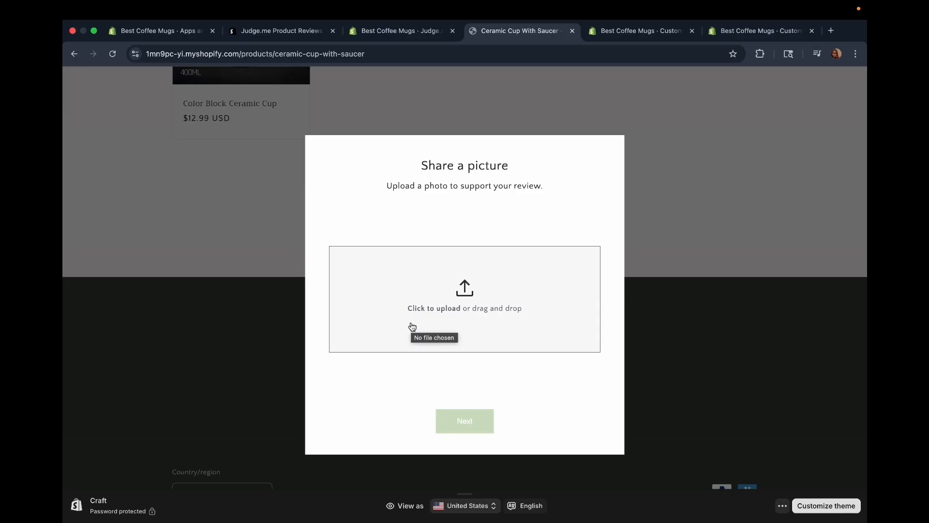
click(459, 420)
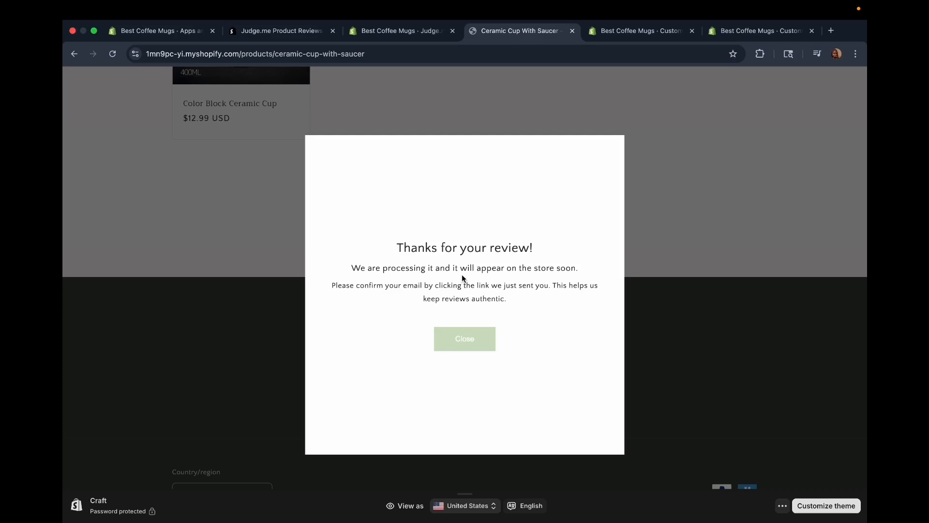
click(464, 339)
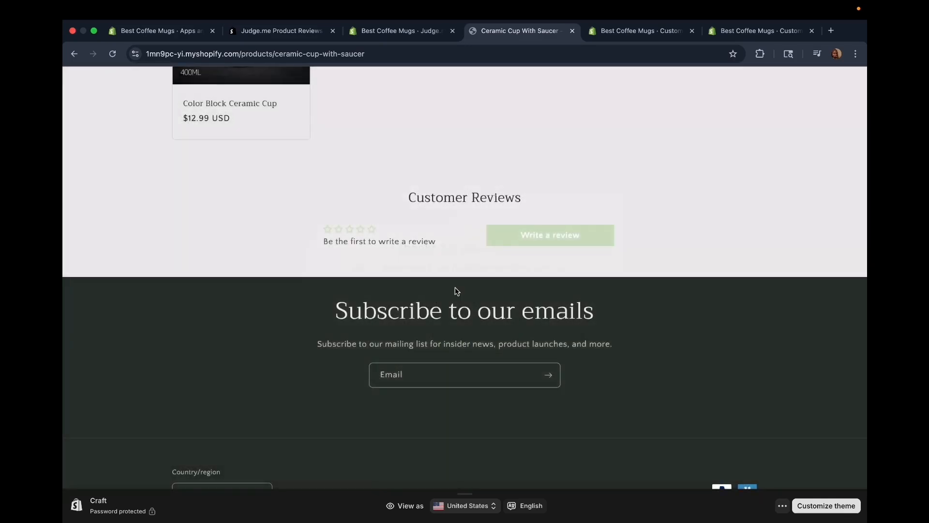
Return to the Judge.me Reviews home page and look over the review insights, trust scores, top products and recent activity.
key(ctrl+shift+Tab)
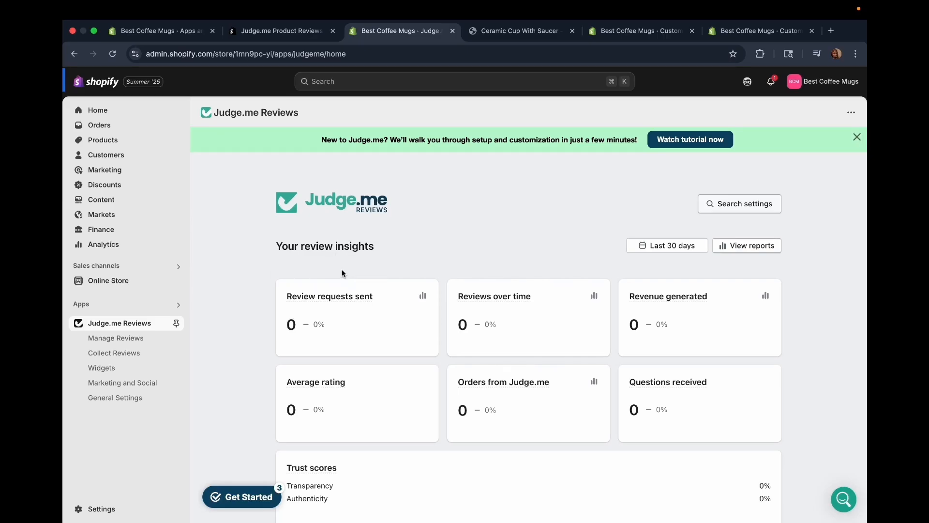
scroll(341, 261, down, 2)
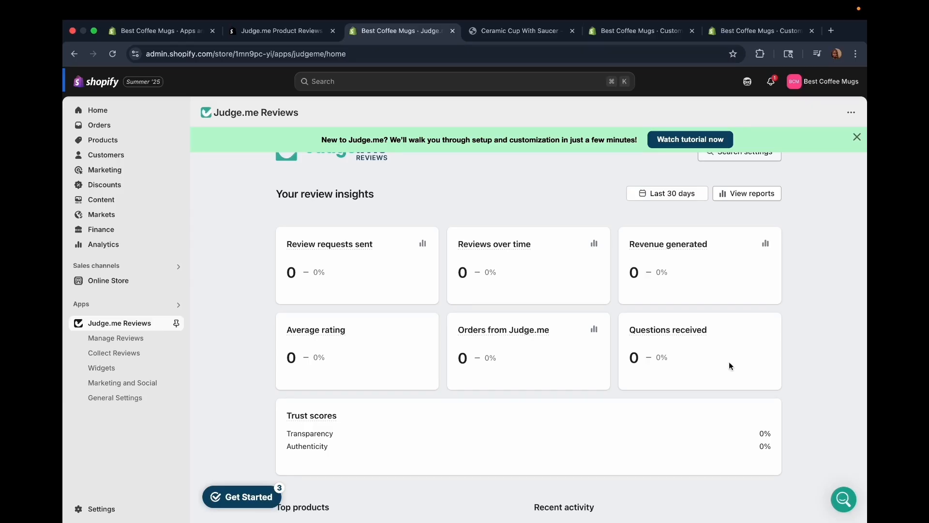
scroll(392, 247, down, 5)
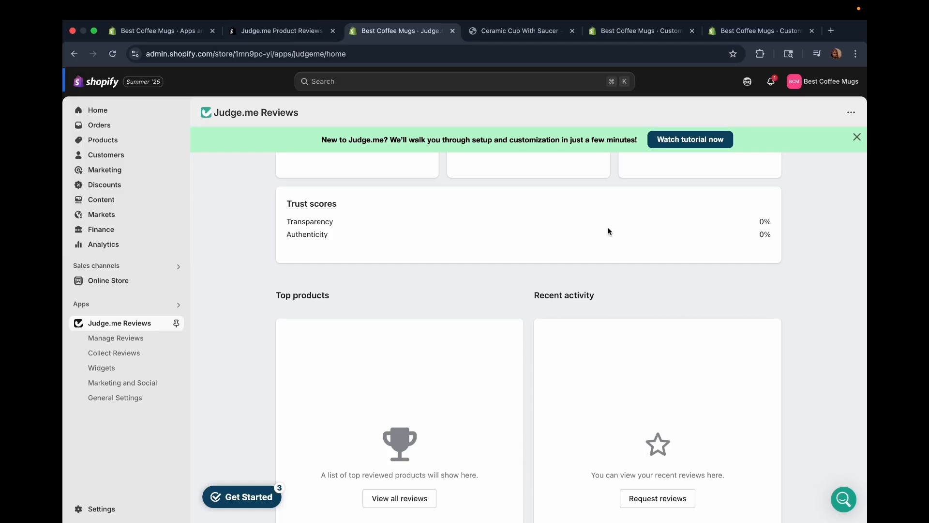
scroll(629, 239, down, 1)
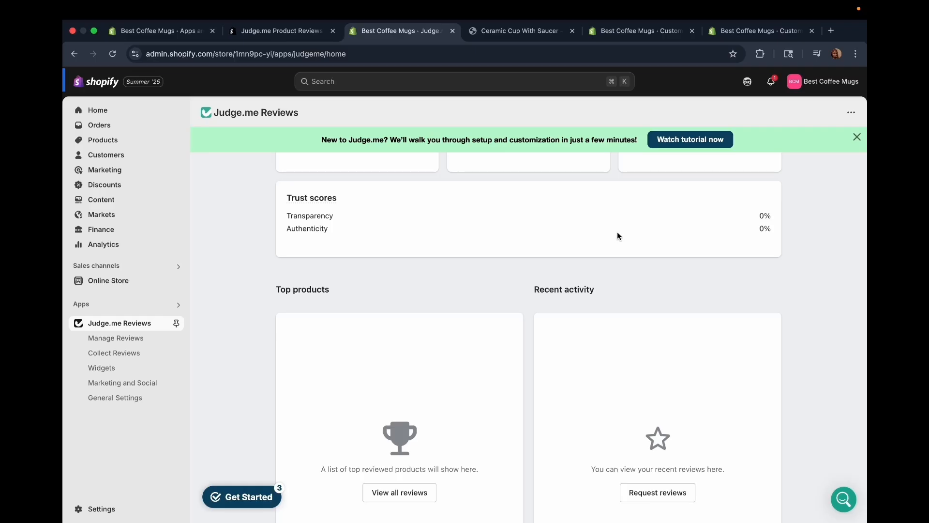
scroll(617, 236, down, 5)
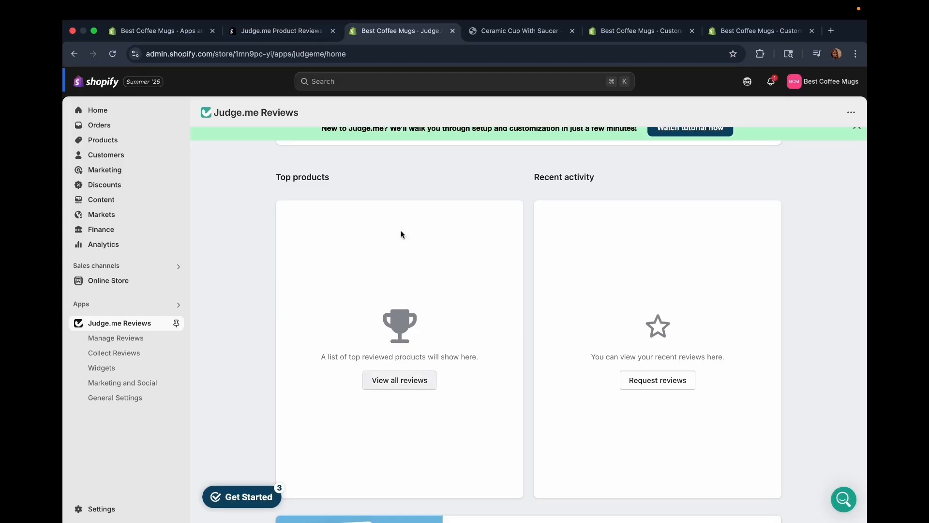
scroll(368, 390, down, 2)
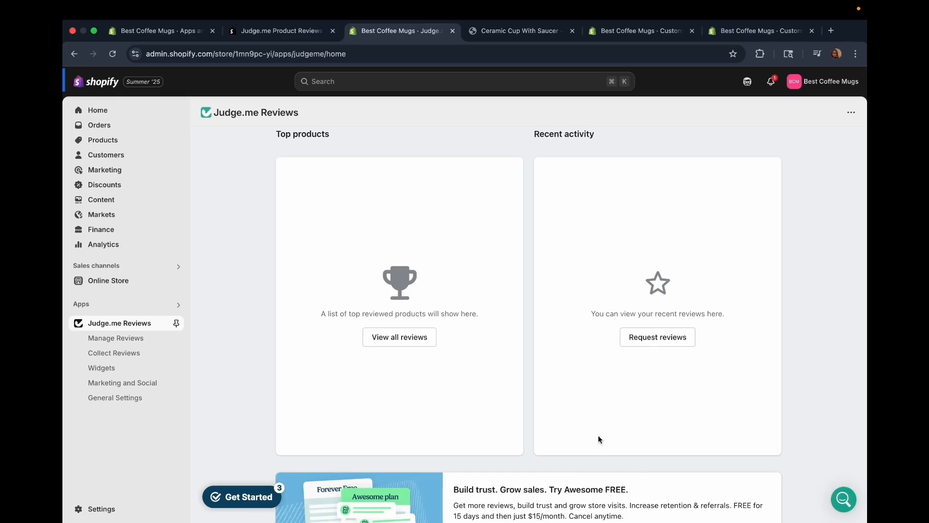
scroll(252, 375, down, 3)
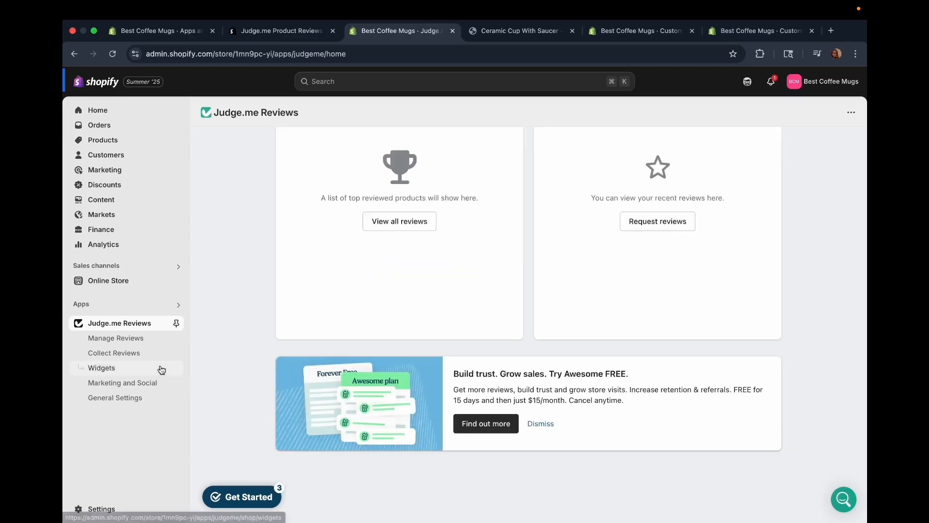
Open Manage Reviews, dismiss the Amazon and Etsy import offer, and look through the product, store, spam, archived and all reviews lists.
click(135, 339)
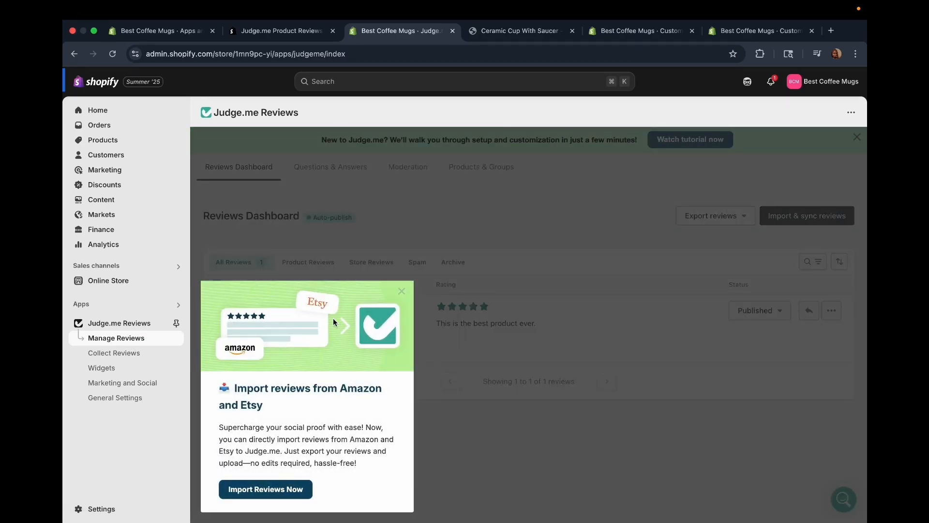
click(402, 291)
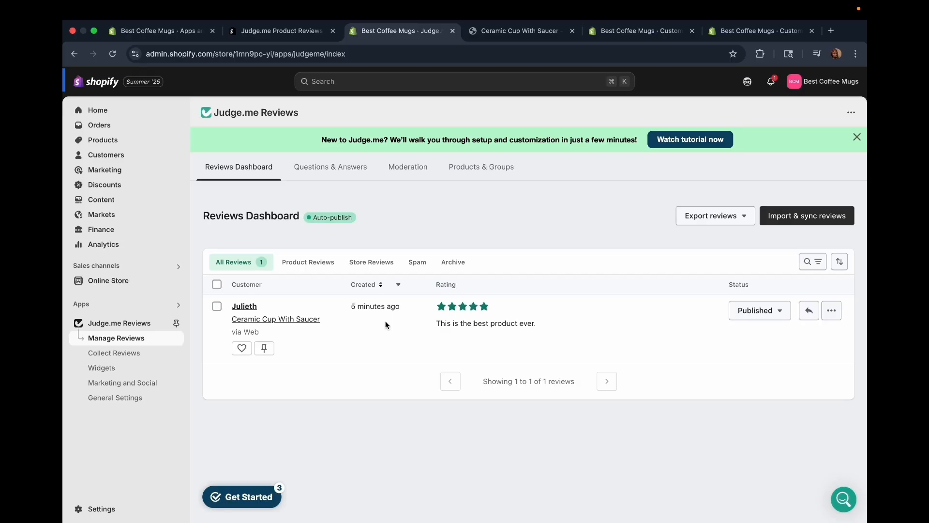
click(236, 266)
click(313, 260)
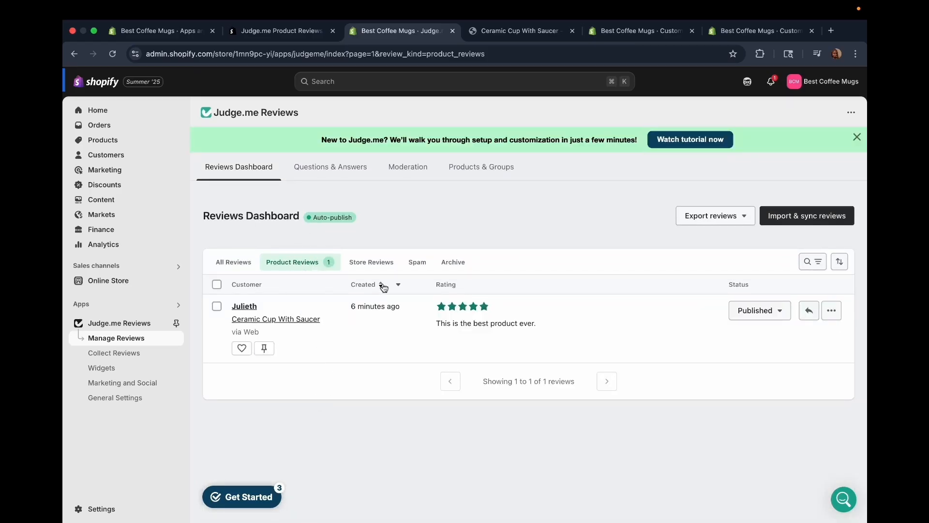
click(370, 263)
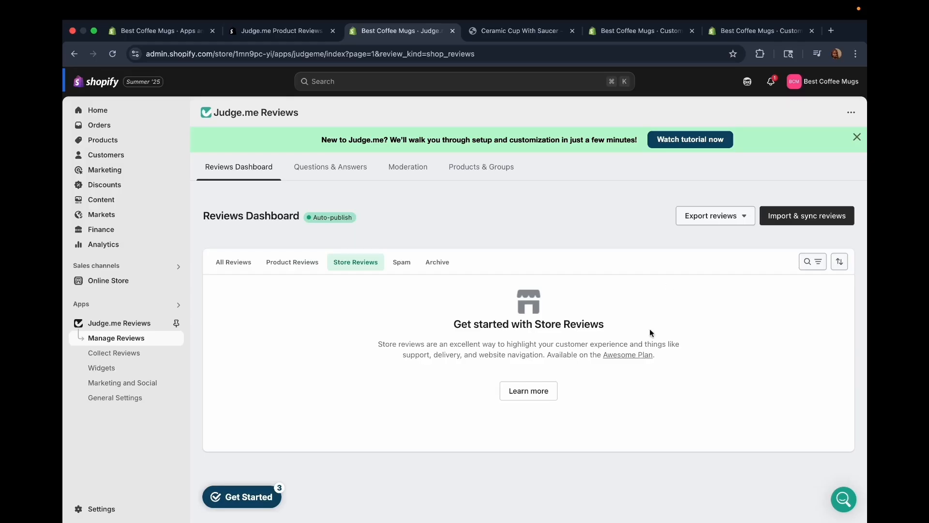
click(401, 262)
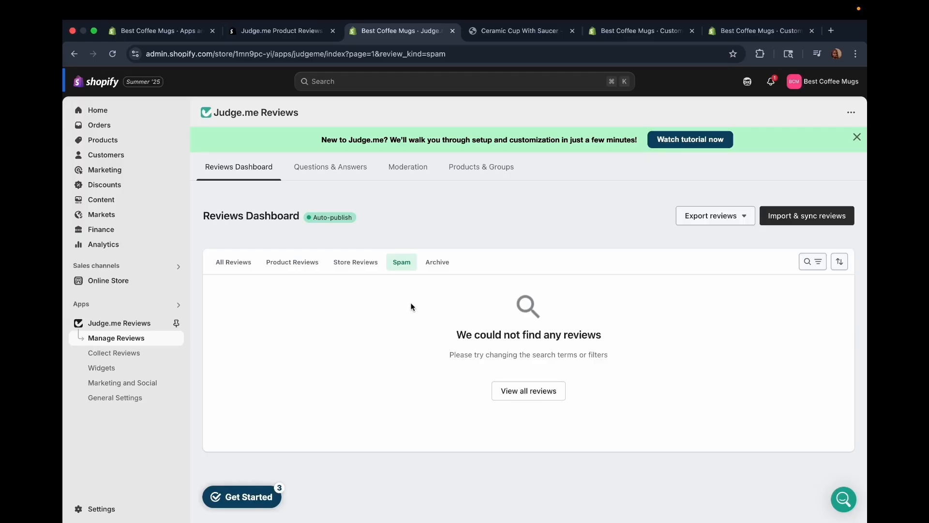
click(436, 262)
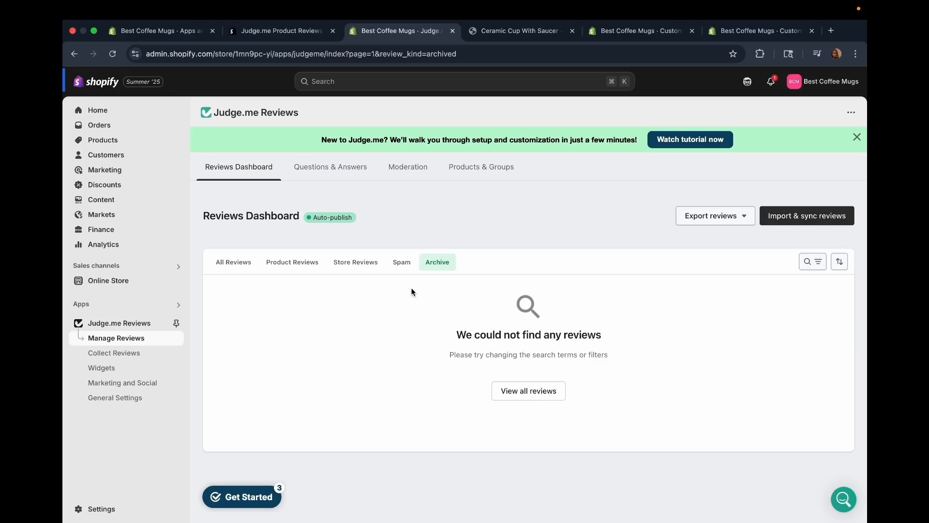
click(234, 262)
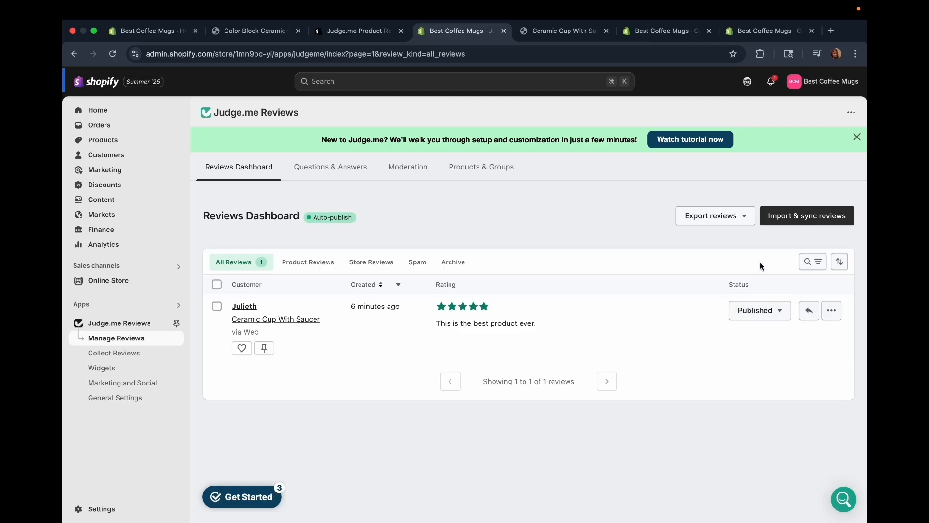
Look over the available reasons for hiding the published Ceramic Cup With Saucer review without choosing one.
click(783, 313)
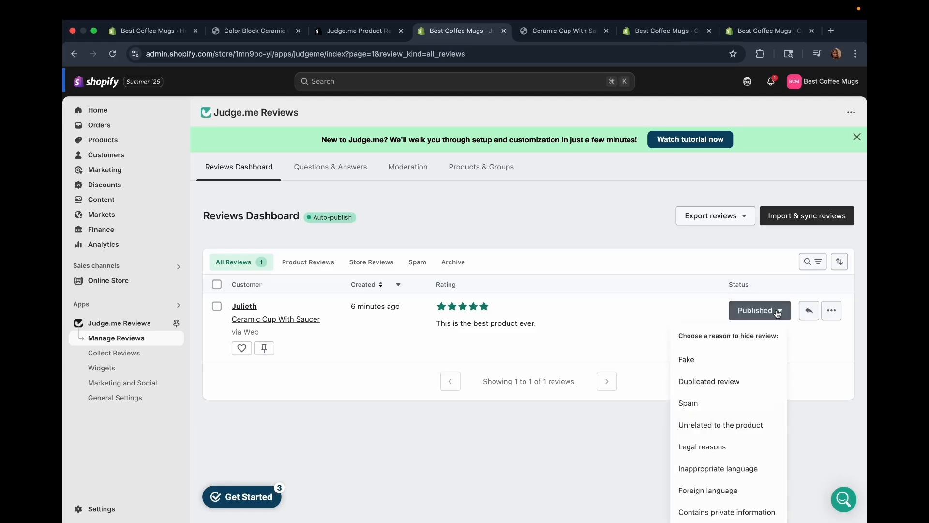
click(652, 302)
scroll(652, 300, down, 2)
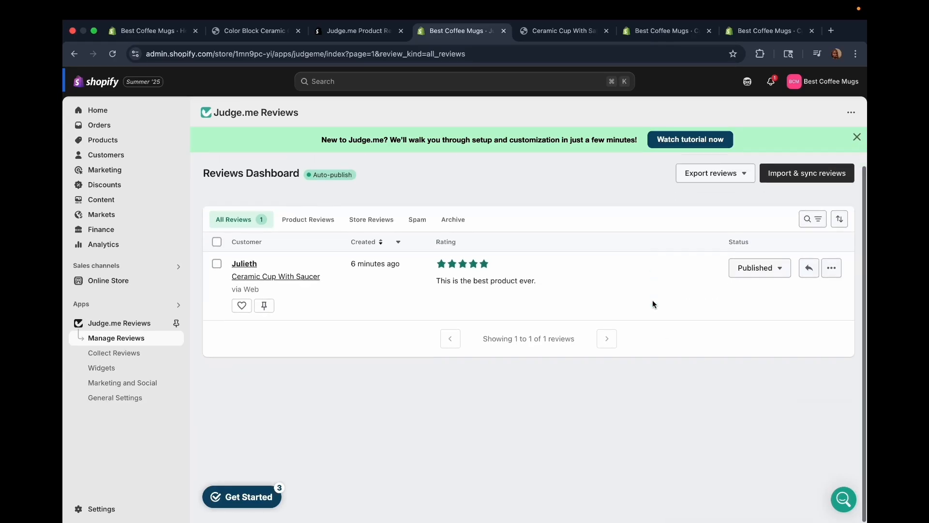
click(781, 267)
scroll(755, 415, down, 1)
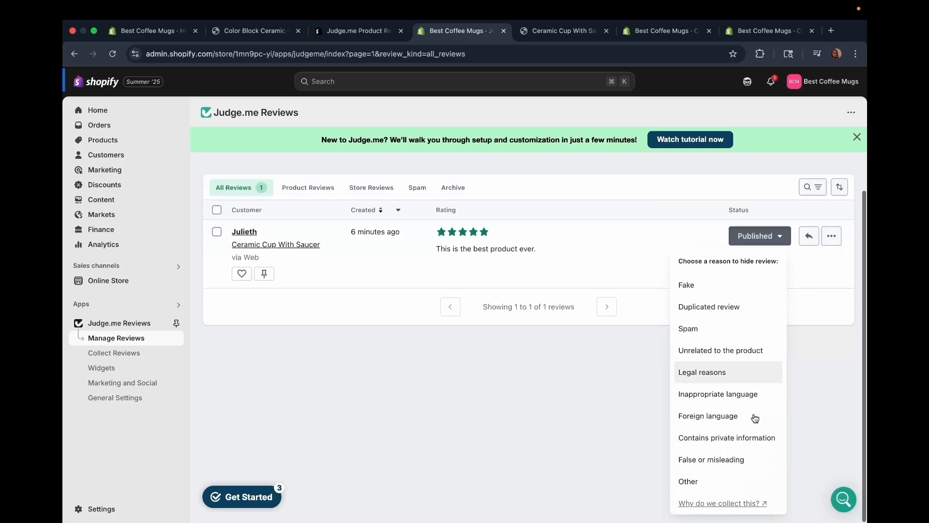
click(832, 270)
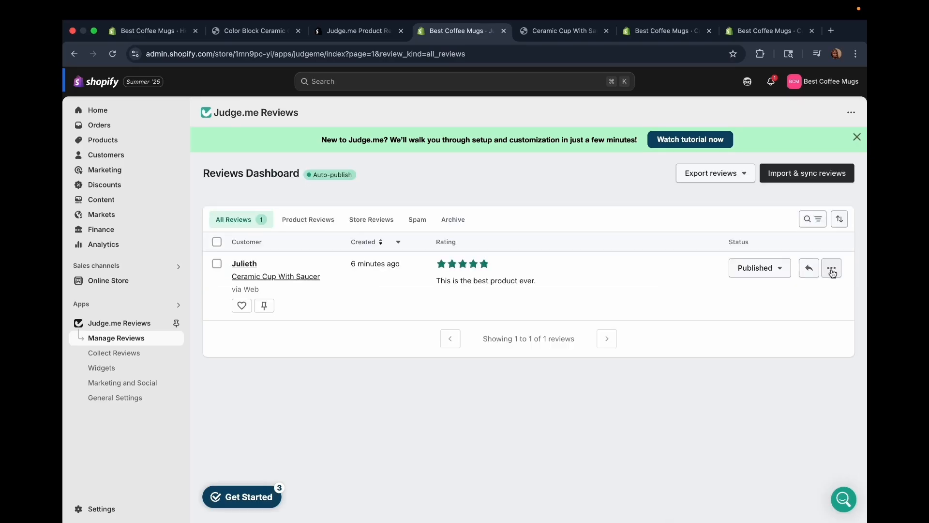
Open the Ceramic Cup With Saucer review for editing, examine the editable fields and cancel without changes.
click(832, 269)
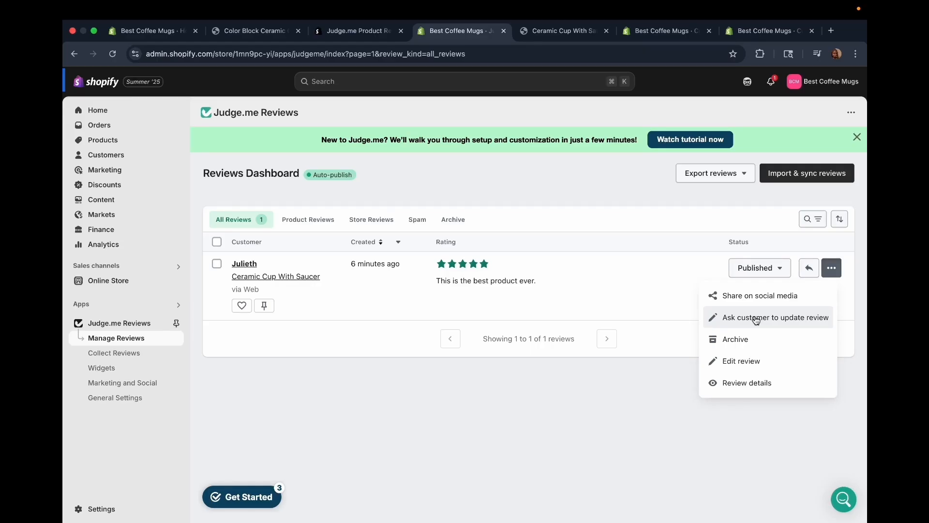
click(740, 362)
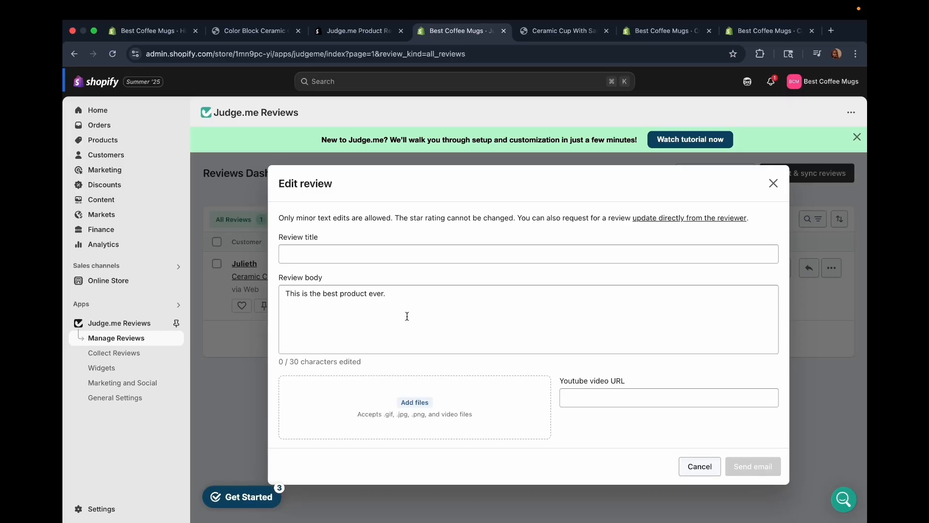
scroll(396, 331, down, 3)
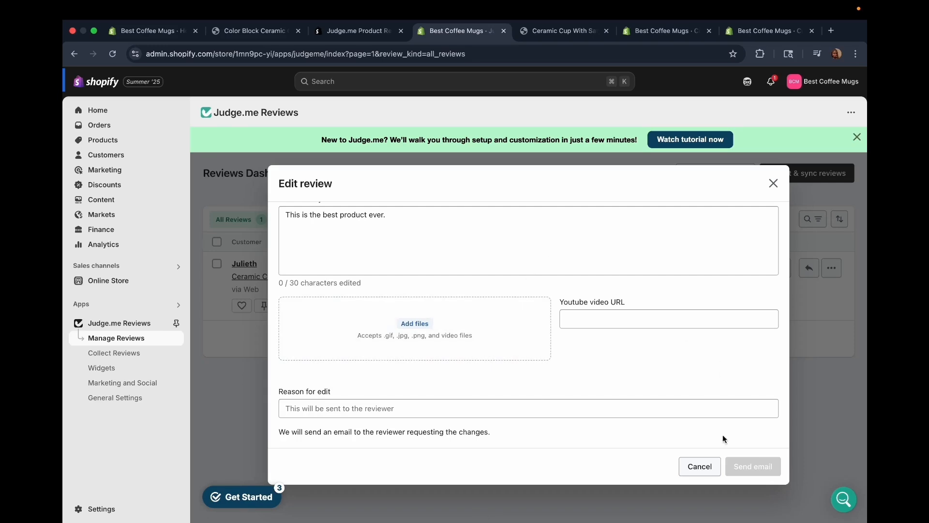
click(701, 466)
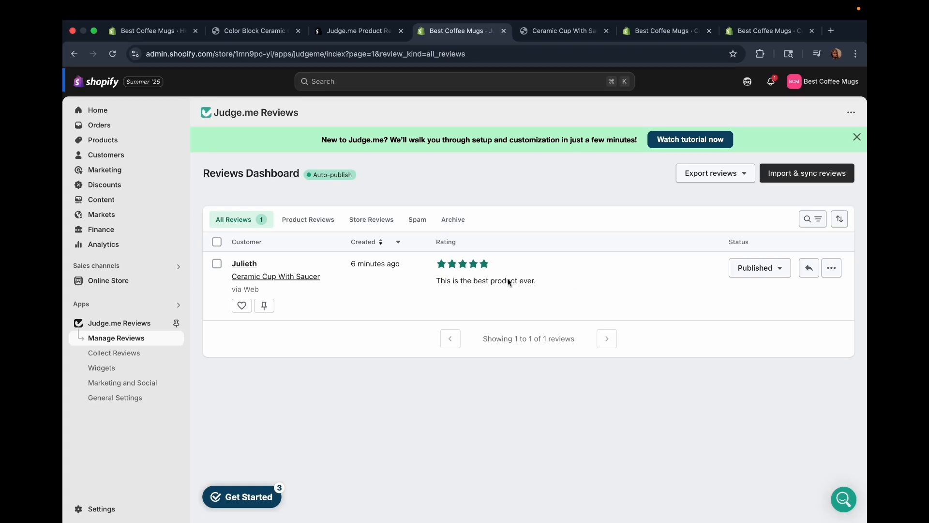
Check the reasons for hiding the review again and view the published review on the Ceramic Cup With Saucer product page.
click(780, 274)
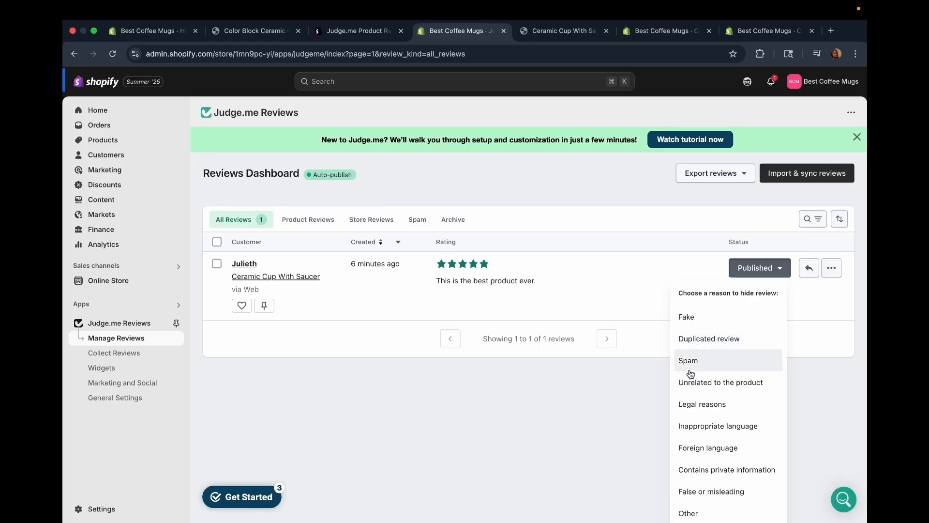
scroll(702, 460, down, 2)
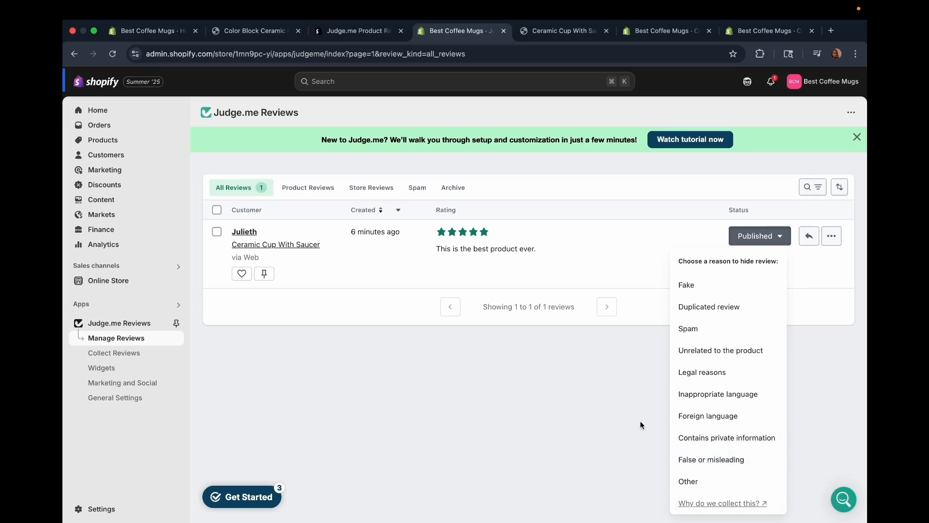
click(299, 245)
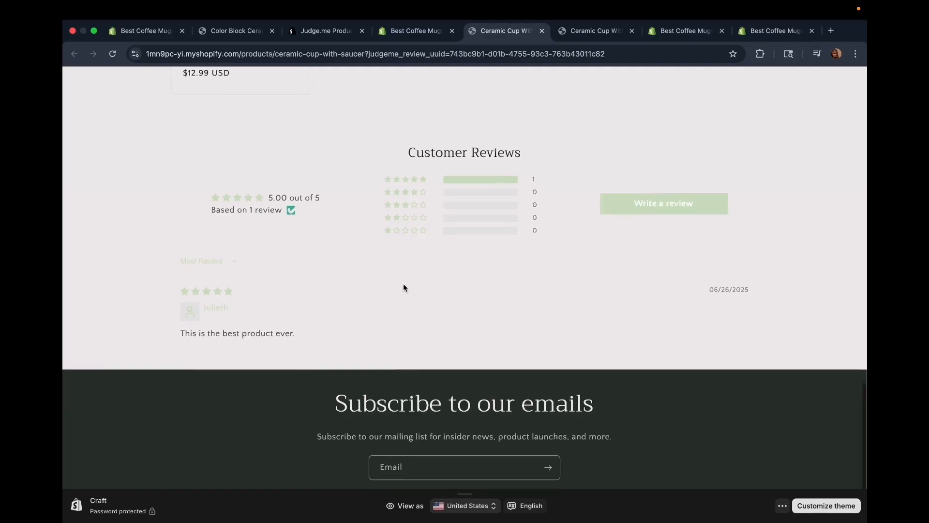
scroll(405, 286, up, 20)
scroll(575, 361, down, 1)
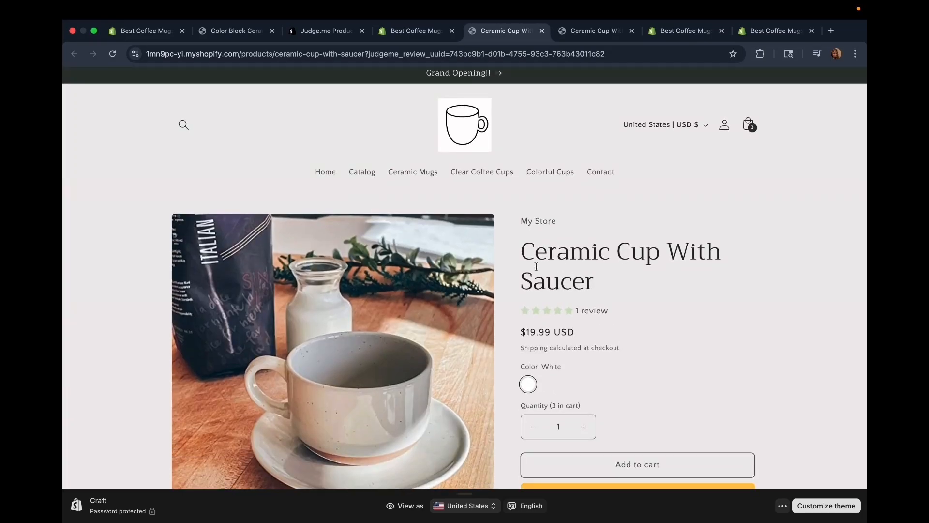
Examine the Ceramic Cup With Saucer product's star rating and read its published customer review on the storefront page.
scroll(561, 306, down, 1)
scroll(561, 305, down, 3)
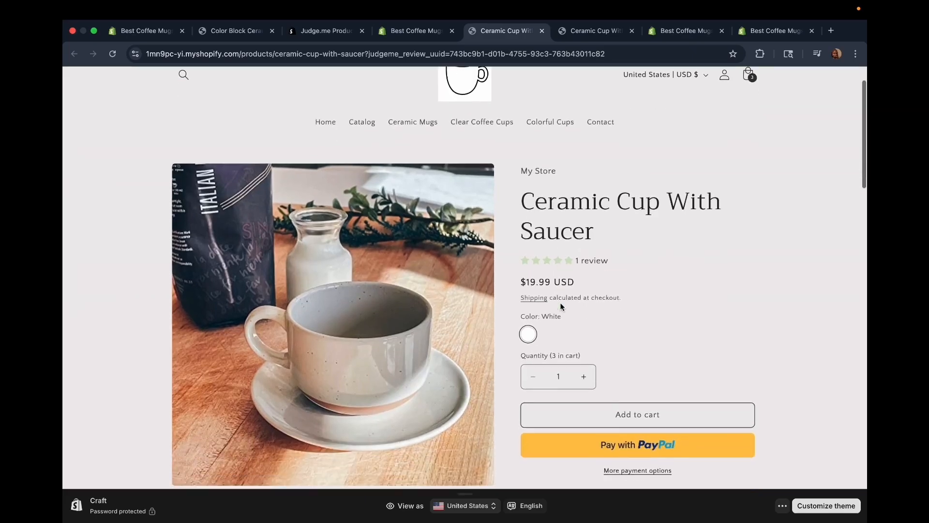
scroll(561, 306, down, 2)
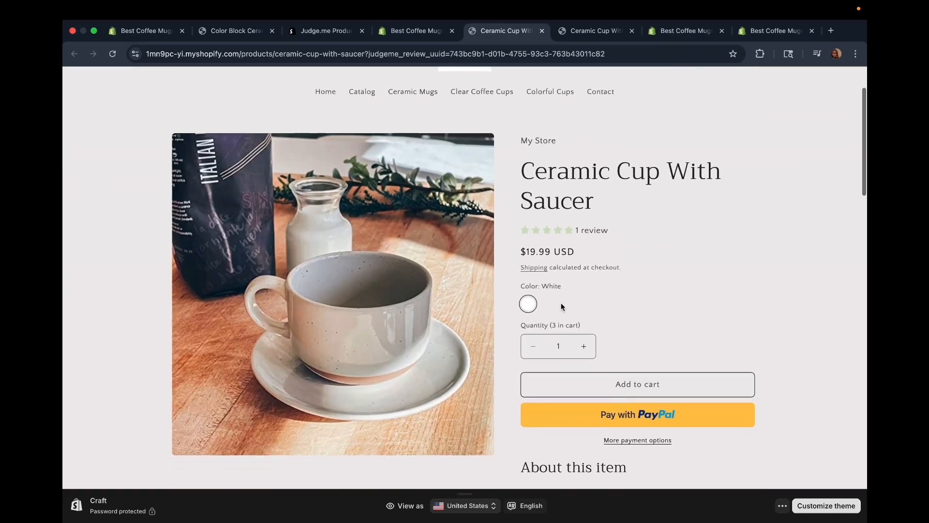
click(562, 231)
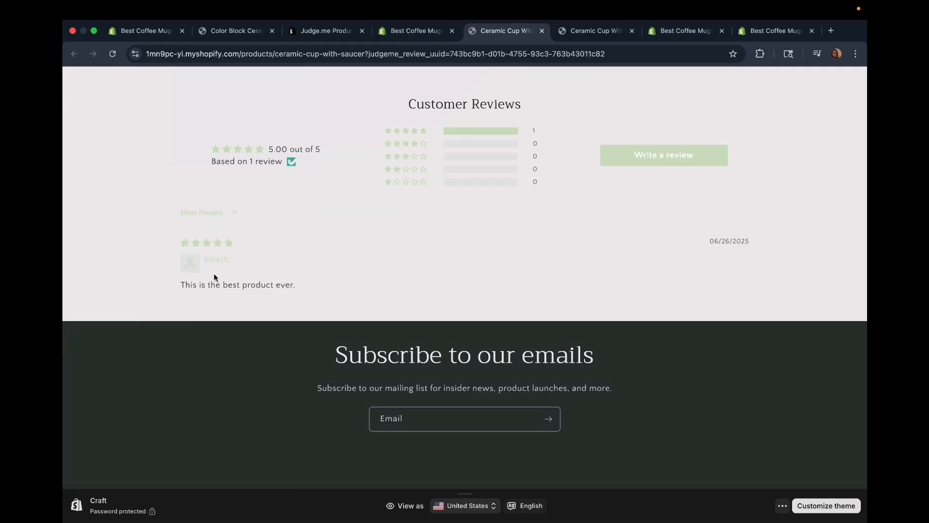
drag(202, 259, 243, 262)
click(184, 242)
click(180, 286)
drag(180, 287, 394, 289)
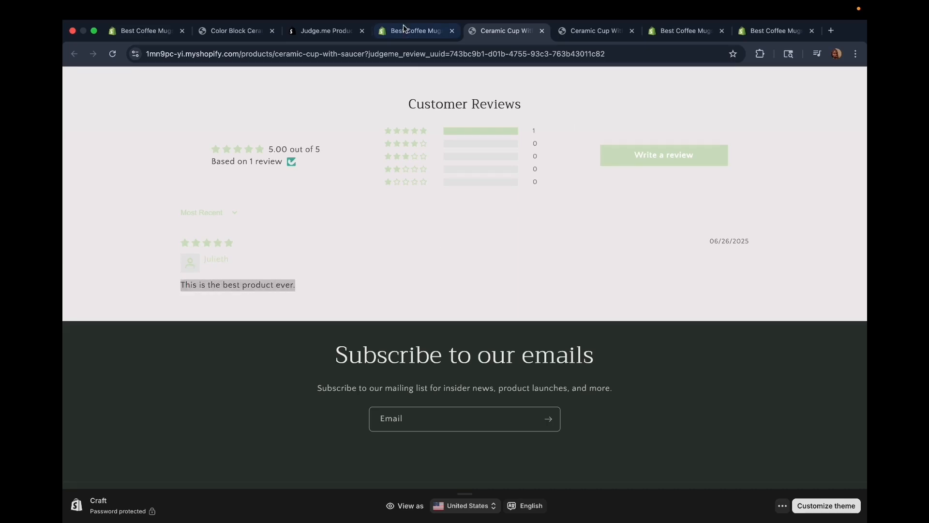
Return to the Judge.me dashboard, open Collect Reviews and read how automatic review requests are timed in Requests History.
click(417, 31)
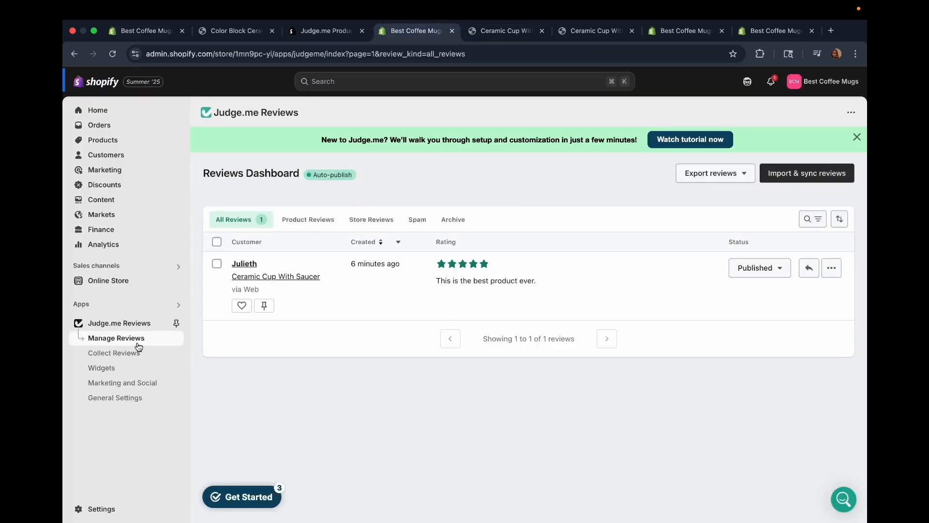
click(132, 356)
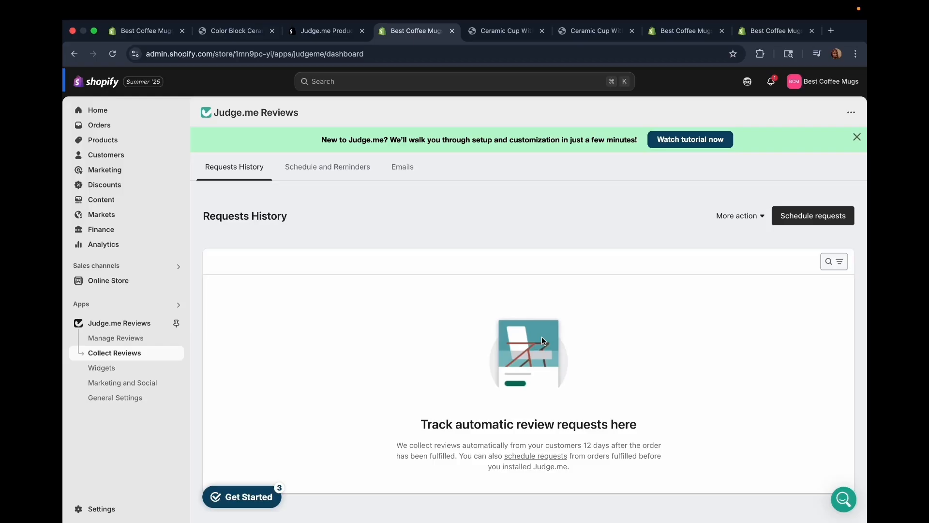
drag(583, 445, 608, 445)
Open Schedule and Reminders and examine the request timing settings for domestic, international and point of sale orders.
click(320, 167)
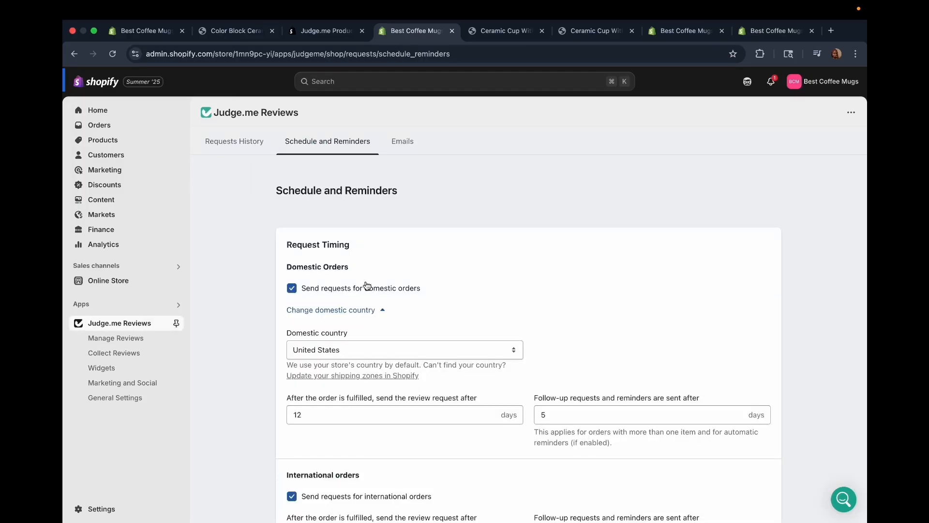
scroll(366, 286, down, 2)
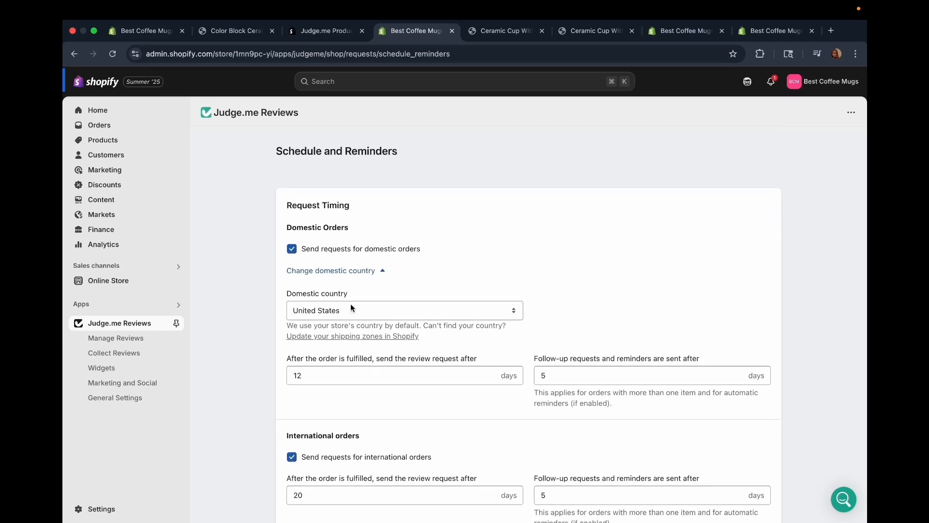
scroll(443, 368, down, 3)
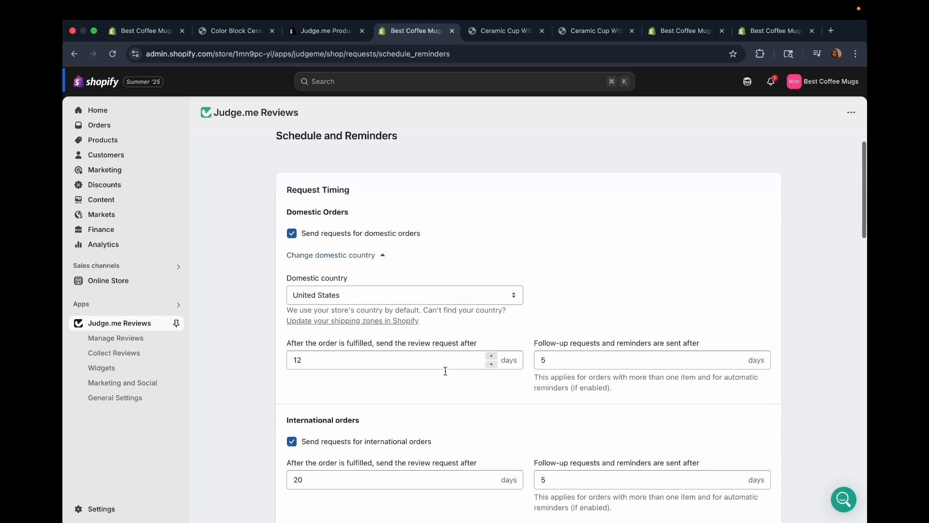
scroll(445, 371, down, 1)
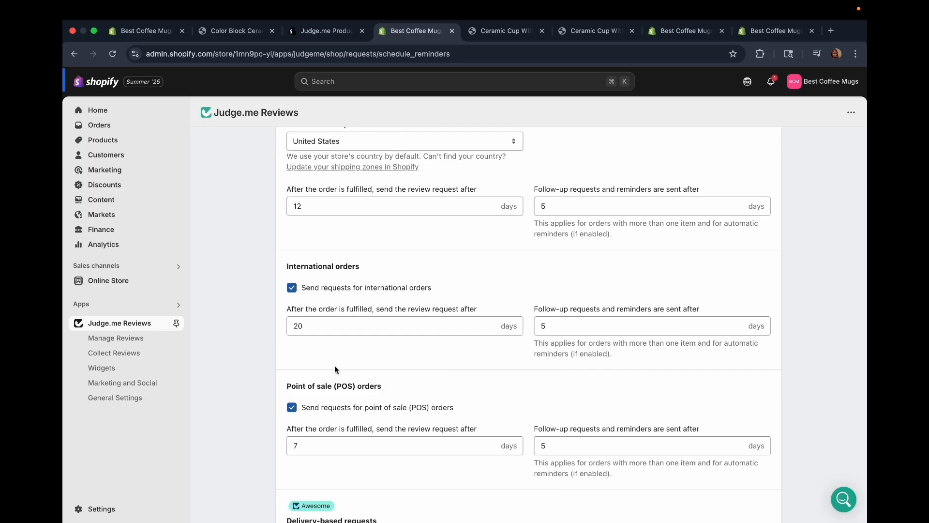
scroll(441, 354, down, 2)
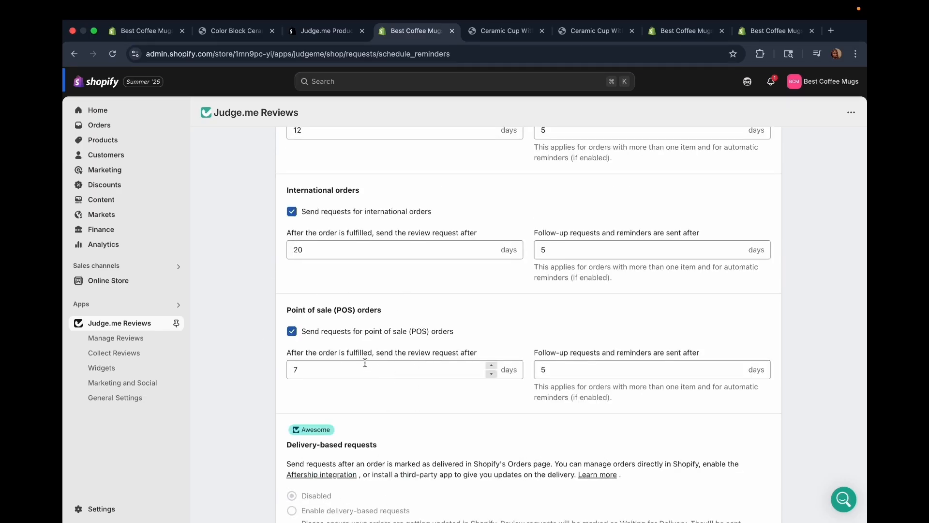
scroll(365, 361, down, 3)
scroll(365, 359, up, 8)
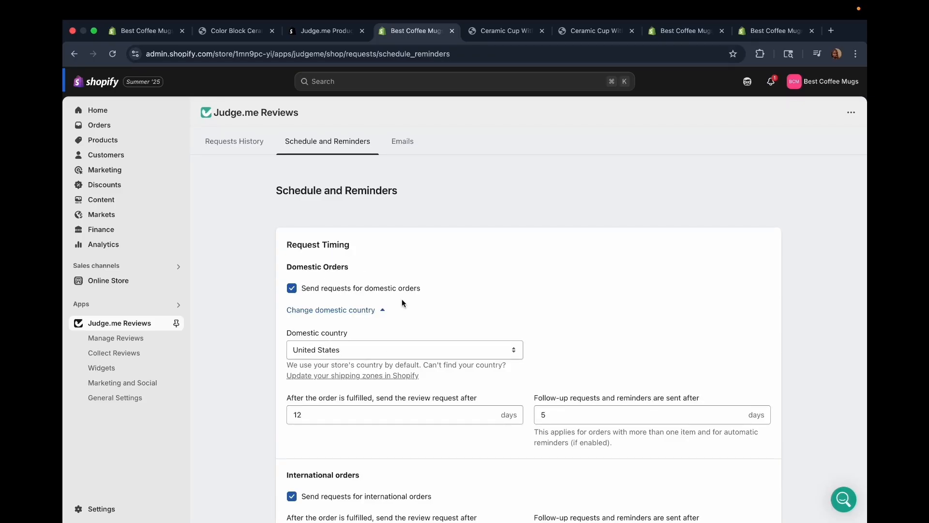
Try a 6-day delay for follow-up requests and reminders on domestic orders, and restore it to 5 days.
scroll(402, 300, down, 3)
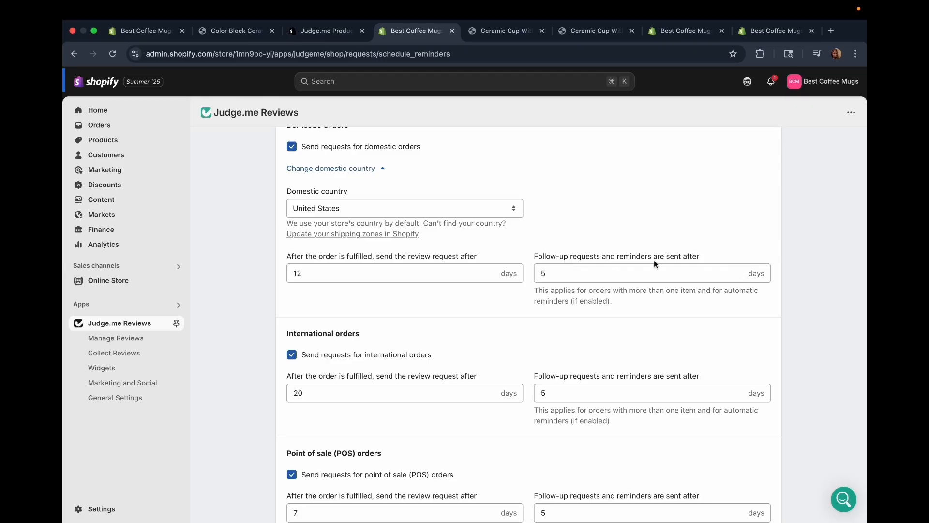
click(740, 269)
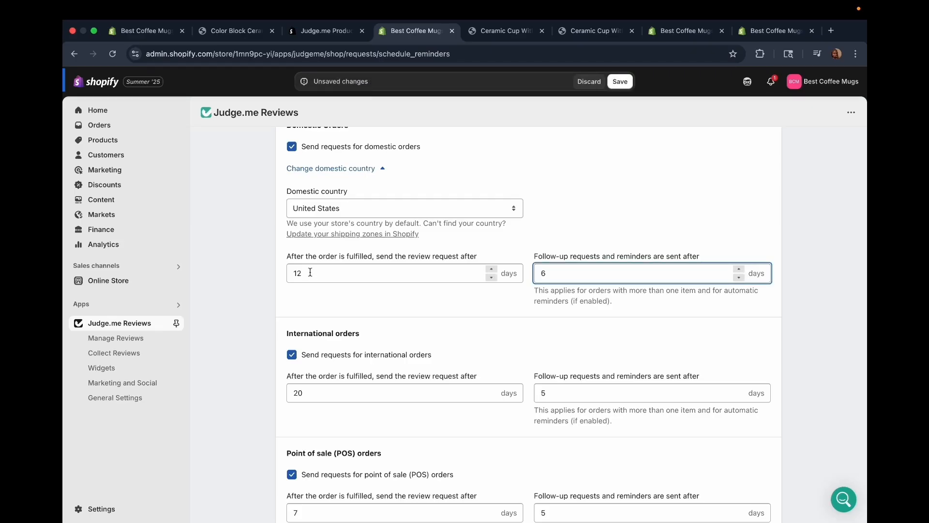
click(739, 277)
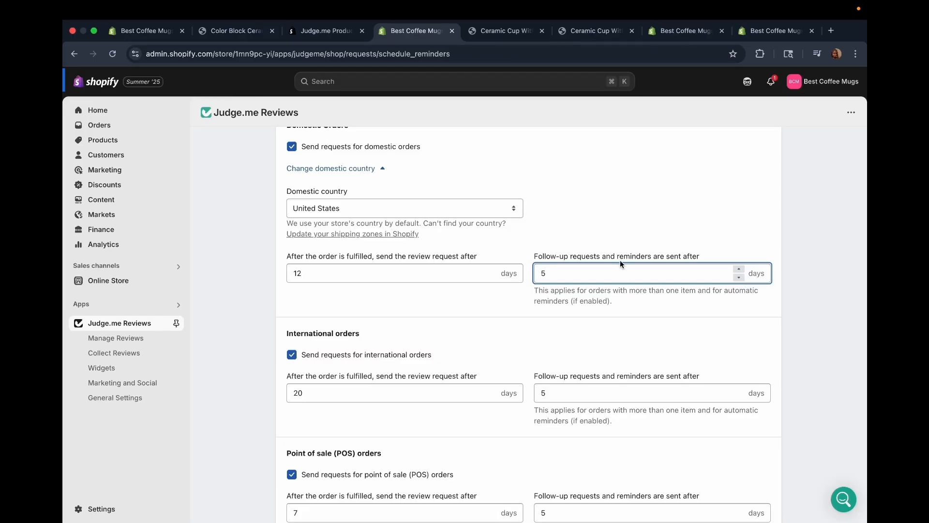
triple_click(739, 269)
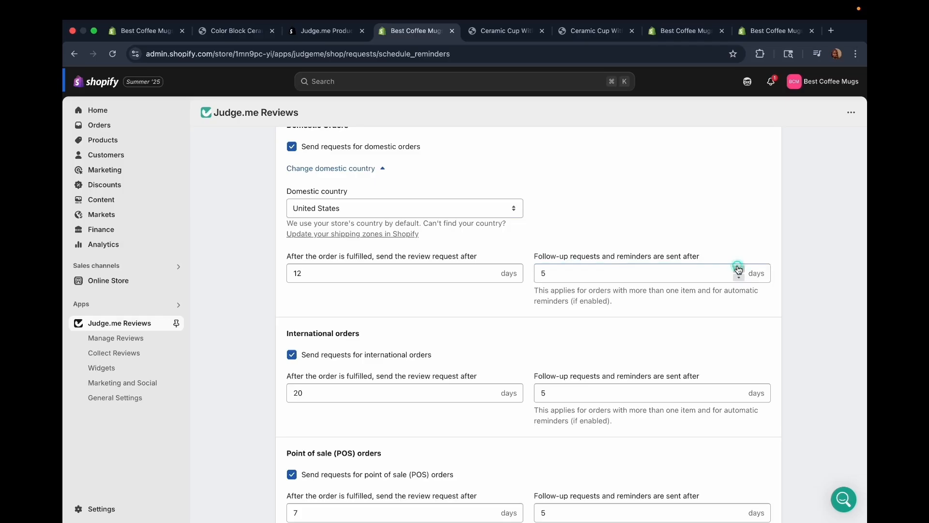
double_click(740, 279)
click(740, 278)
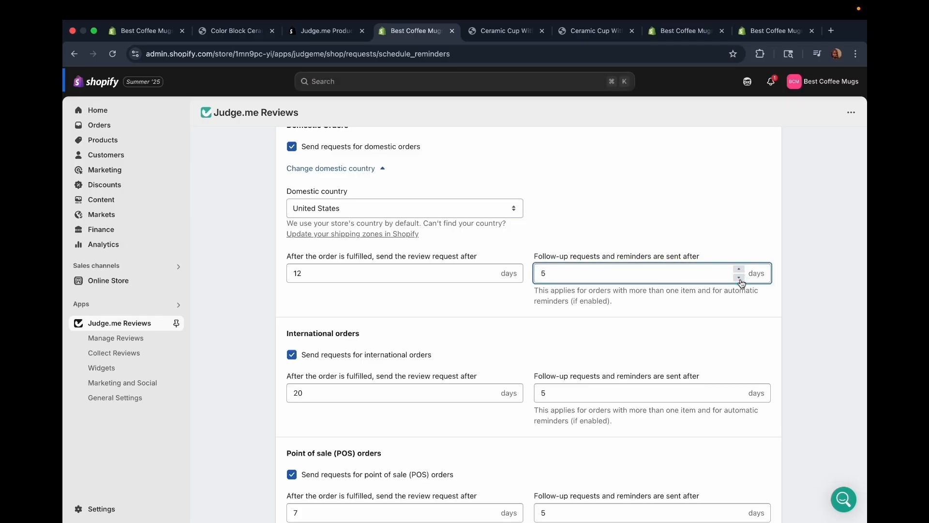
Examine the international and POS request timing, delivery-based requests, automatic reminders and requests schedule settings.
scroll(387, 266, down, 2)
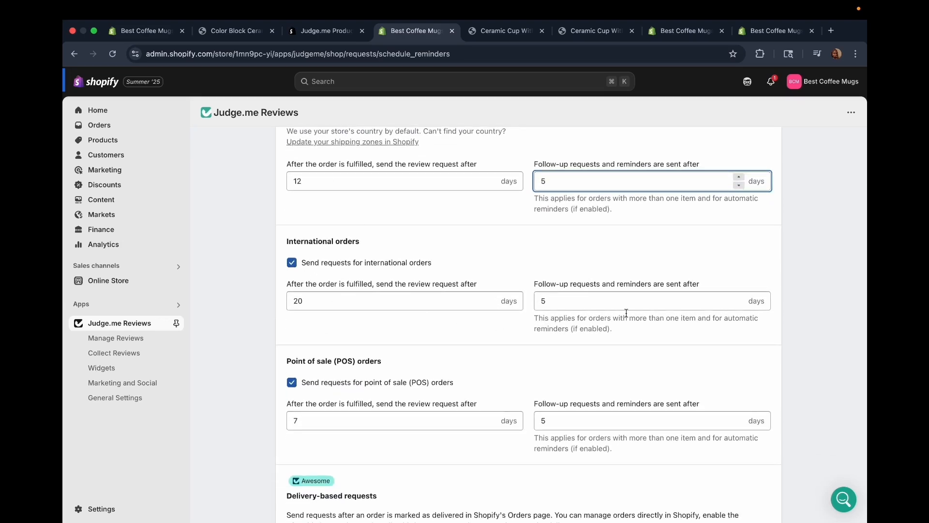
click(310, 302)
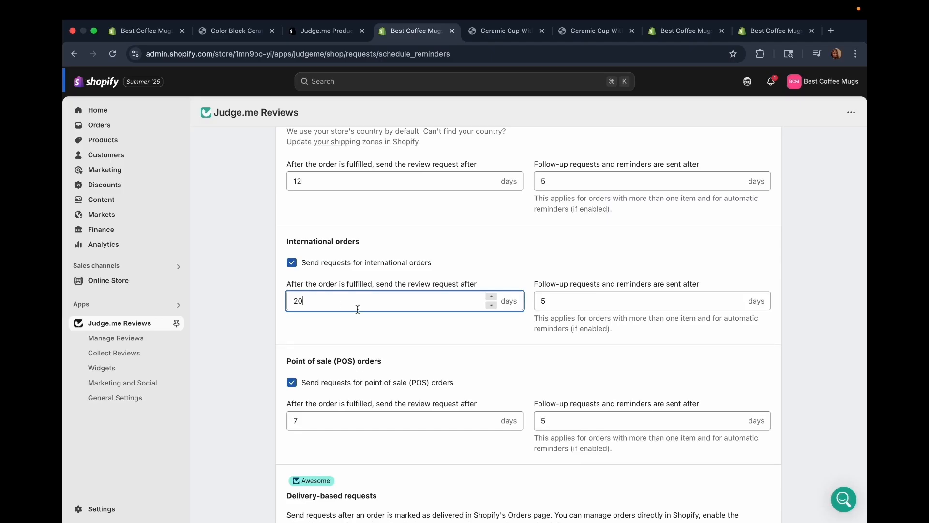
scroll(408, 338, down, 3)
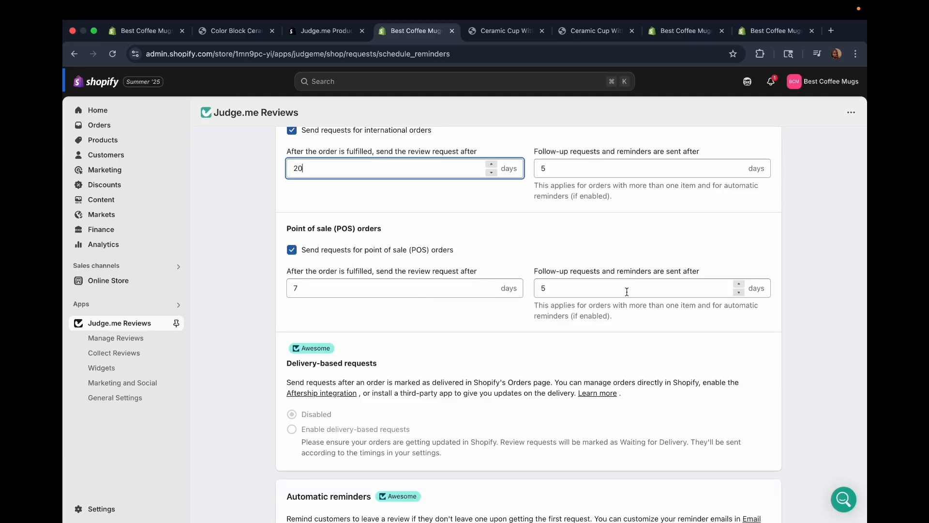
scroll(288, 247, down, 3)
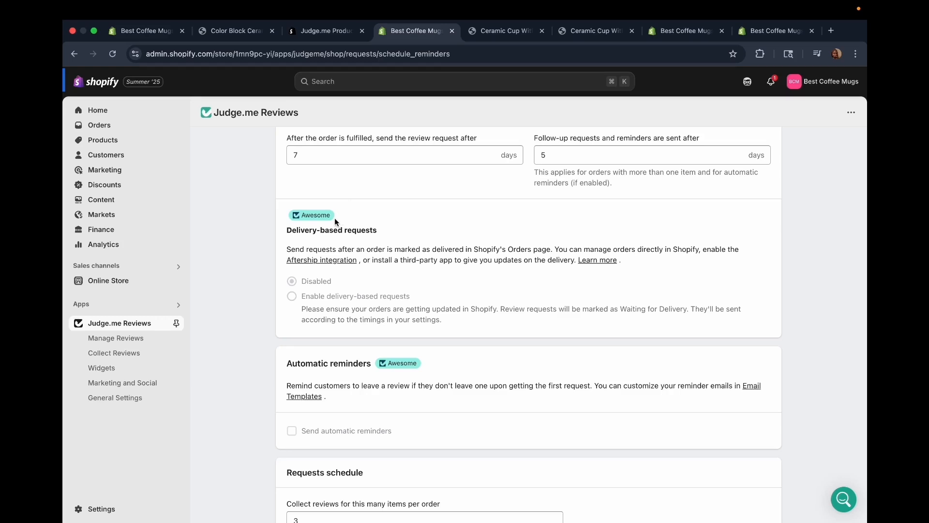
scroll(350, 367, down, 2)
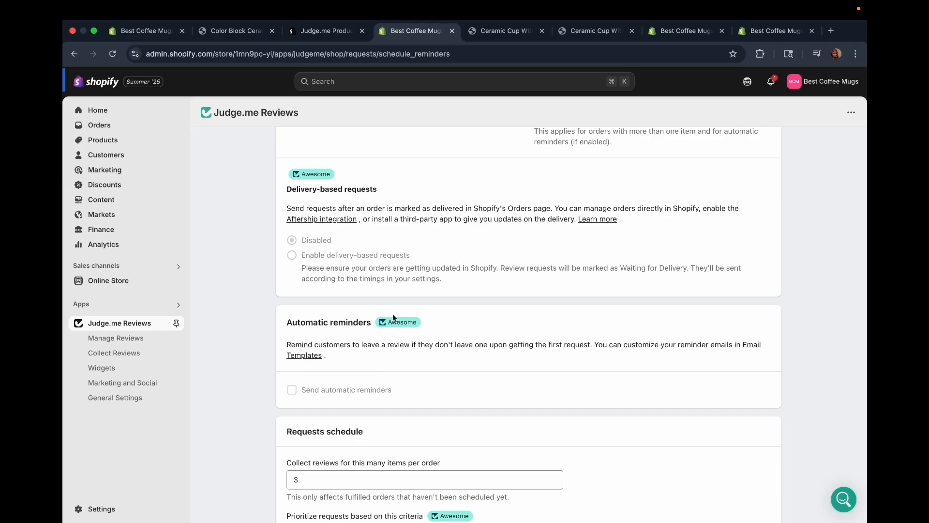
scroll(419, 383, down, 3)
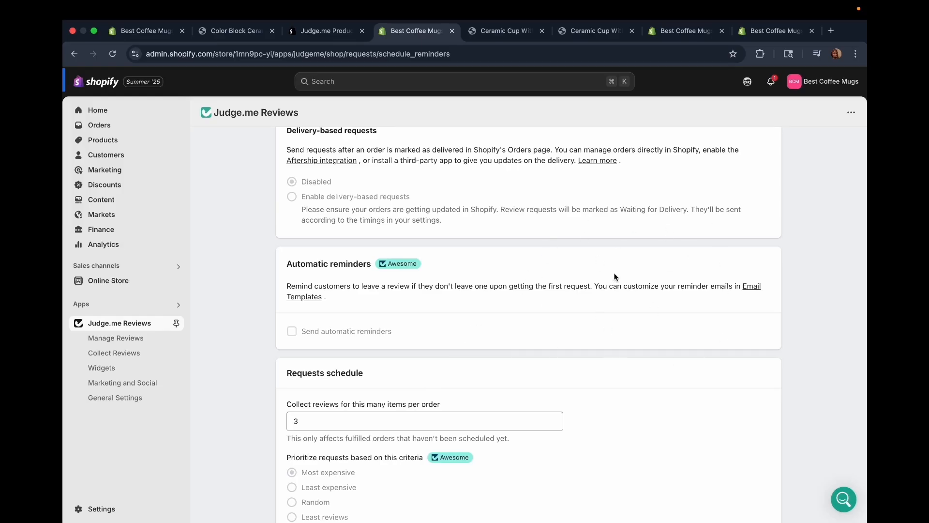
scroll(605, 297, down, 1)
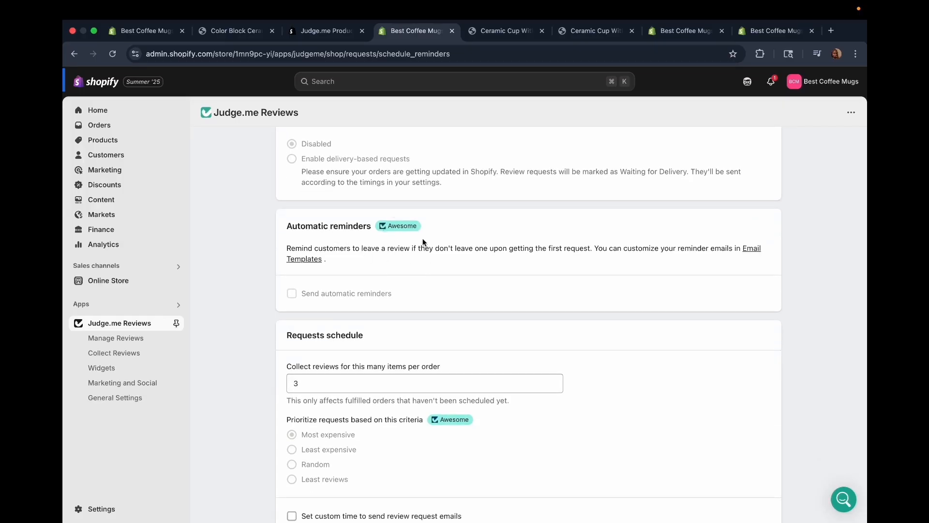
scroll(422, 242, down, 2)
scroll(422, 242, down, 2)
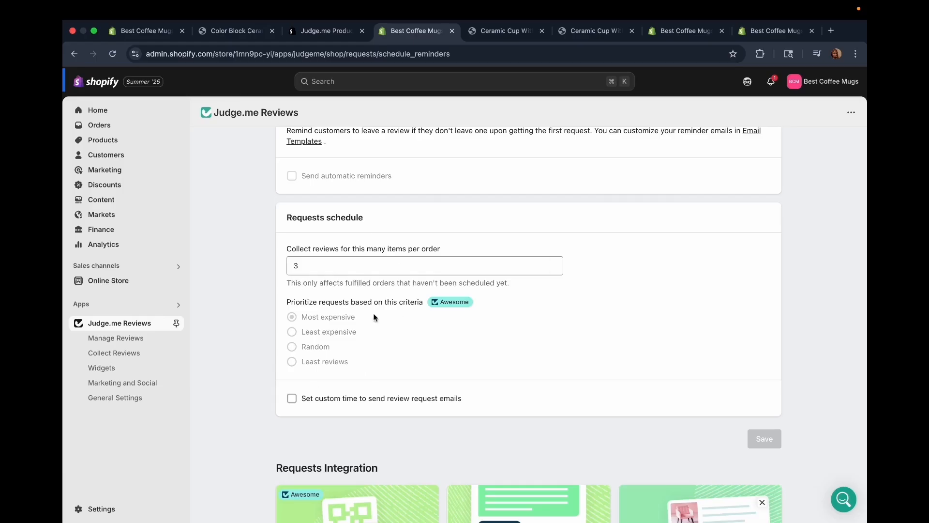
Try enabling a custom time to send review request emails, and turn the option off again.
scroll(302, 378, down, 2)
click(291, 353)
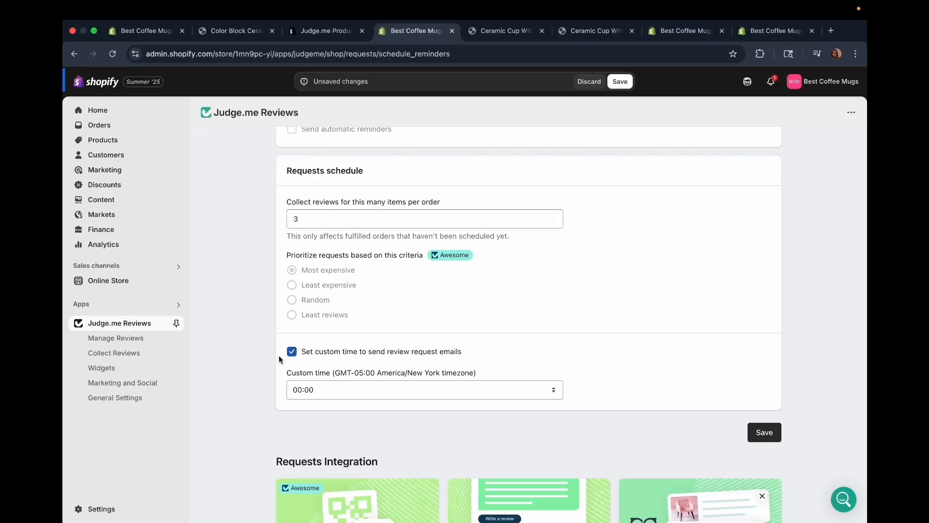
click(293, 353)
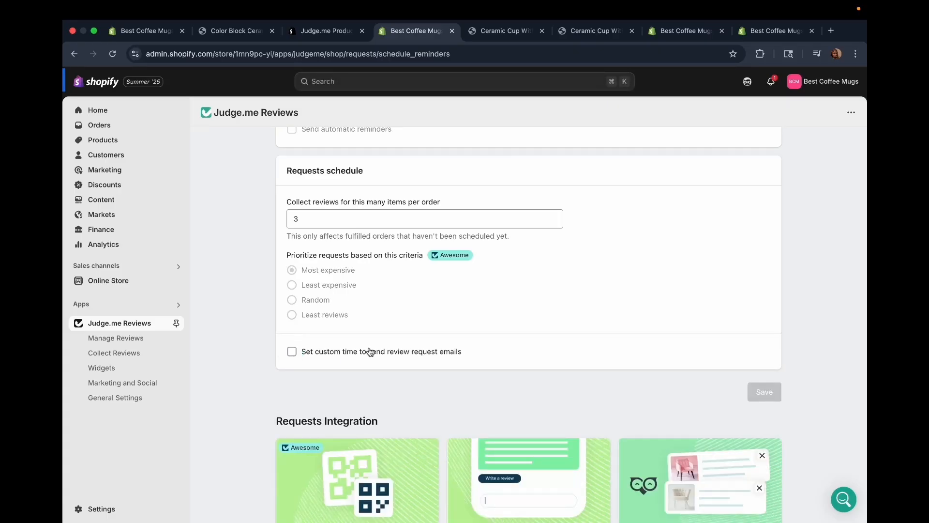
Look over the Requests Integration options for collecting reviews via QR code, SMS and push notifications.
scroll(370, 352, down, 9)
scroll(370, 351, up, 3)
scroll(370, 351, up, 4)
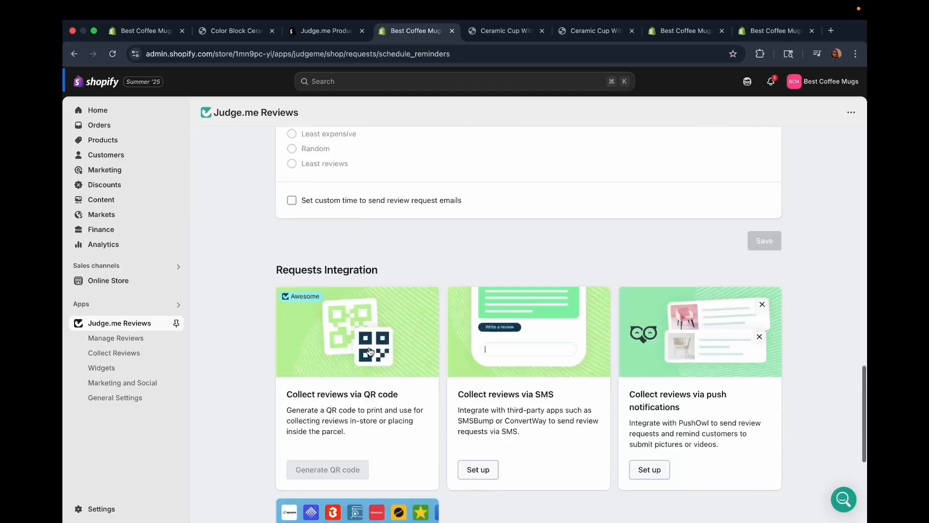
scroll(370, 351, down, 3)
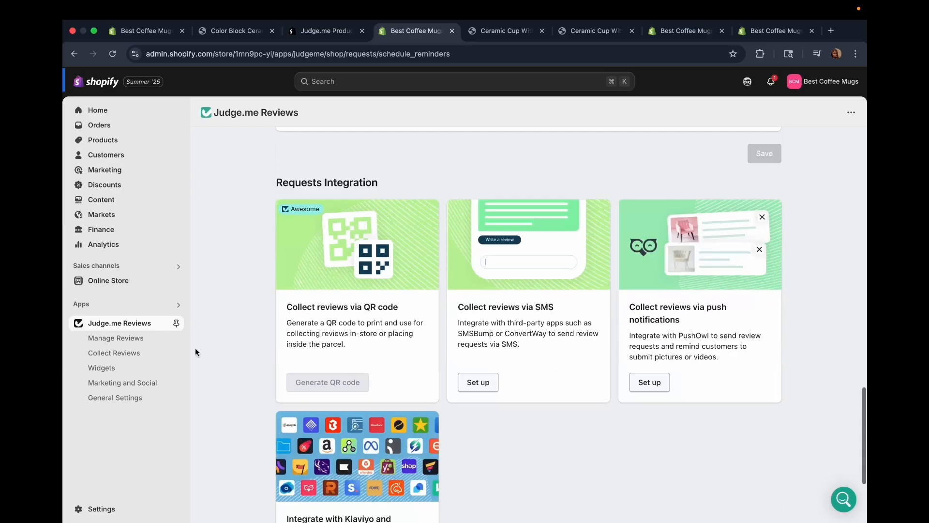
Look over the Widgets page, and examine the coupon, coupon details and discount value settings in Marketing and Social.
click(114, 366)
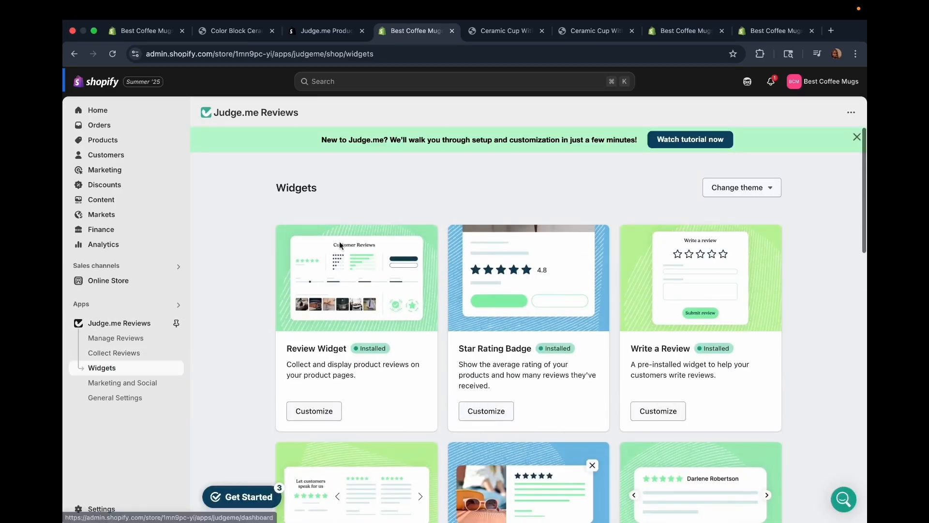
scroll(294, 357, down, 3)
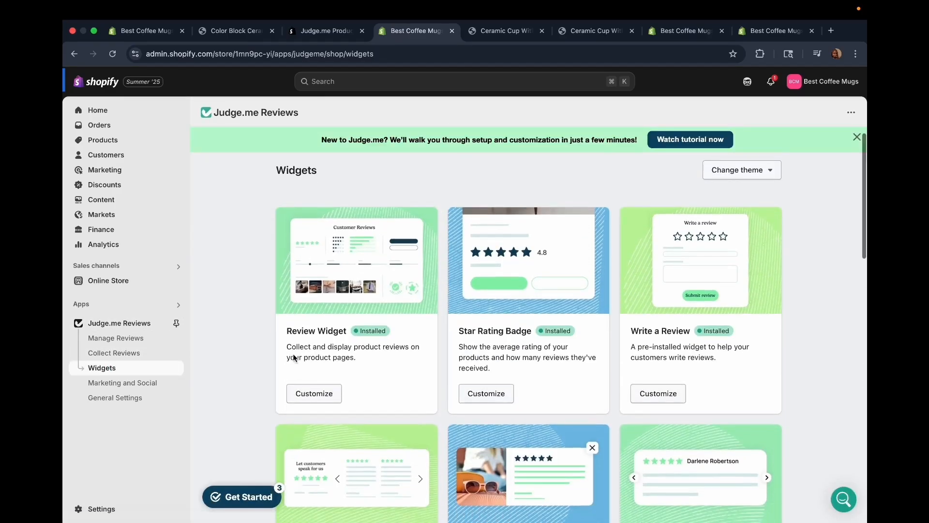
click(144, 383)
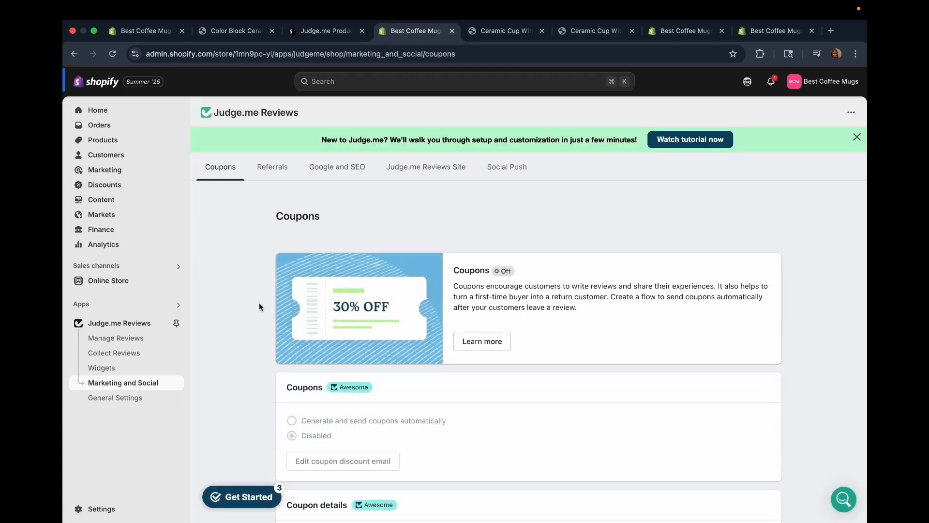
scroll(381, 314, down, 1)
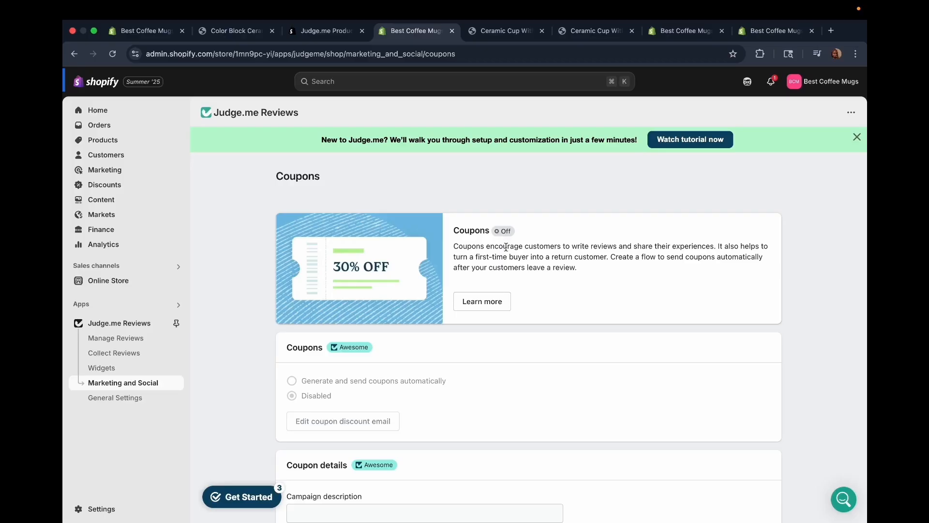
scroll(496, 317, down, 1)
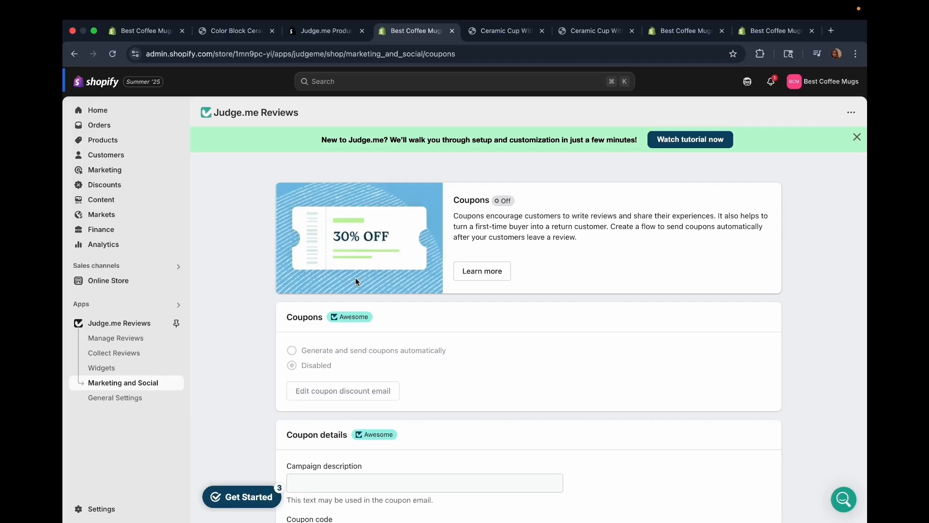
scroll(357, 271, down, 5)
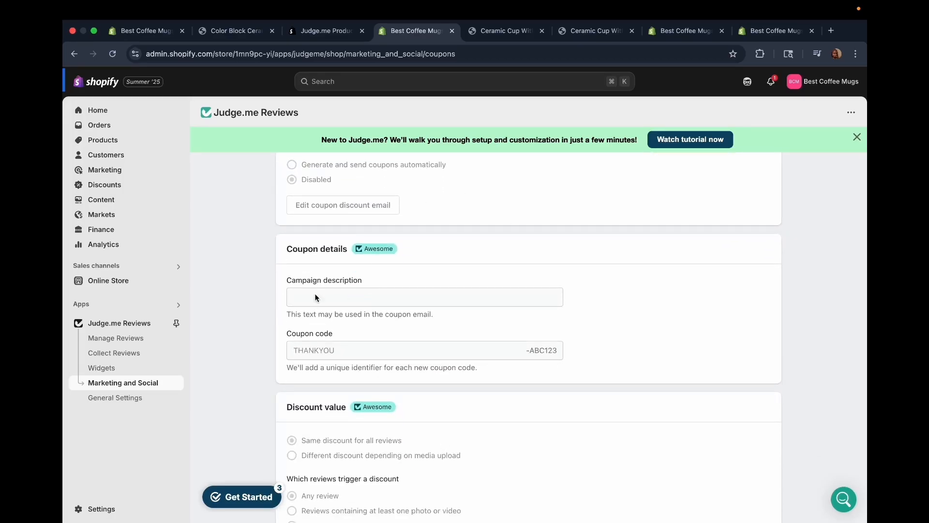
Examine the coupon details, the discount value options and the reward conditions for who can receive coupons.
scroll(373, 322, down, 2)
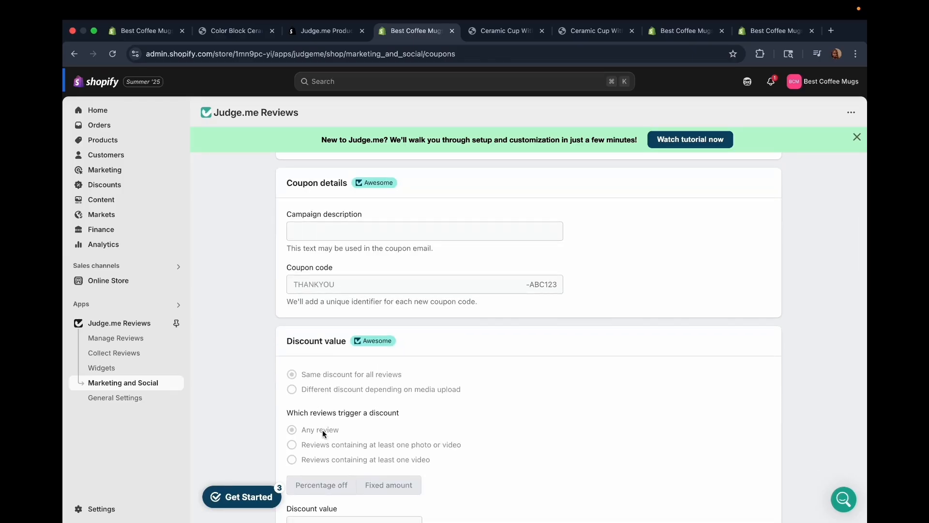
scroll(323, 430, down, 2)
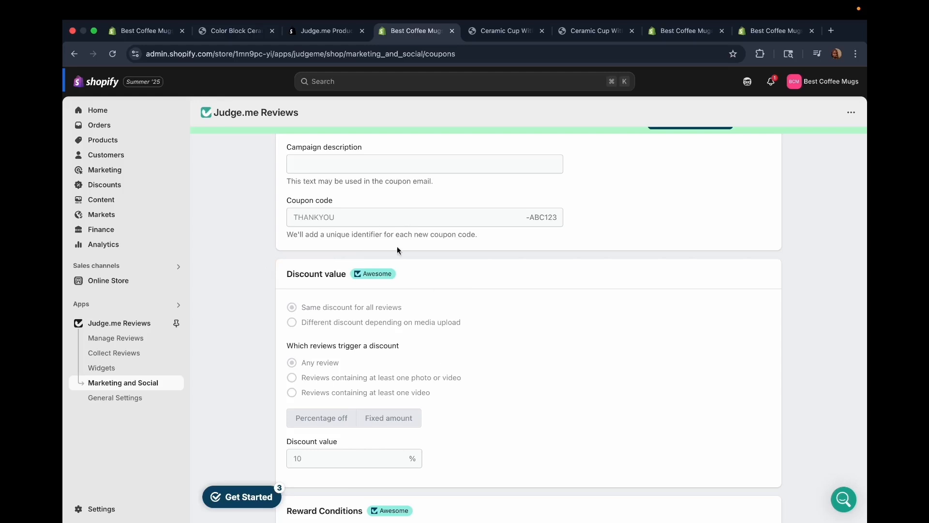
scroll(371, 439, down, 3)
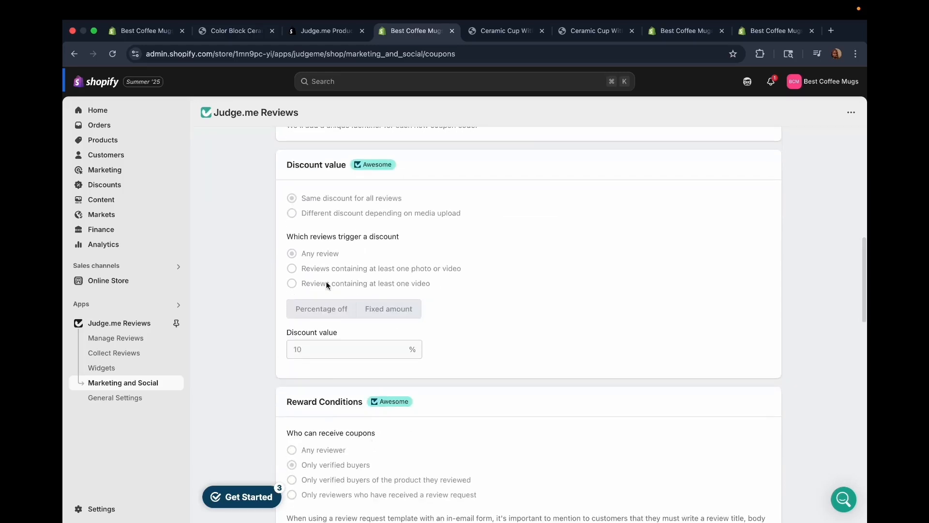
scroll(299, 236, down, 4)
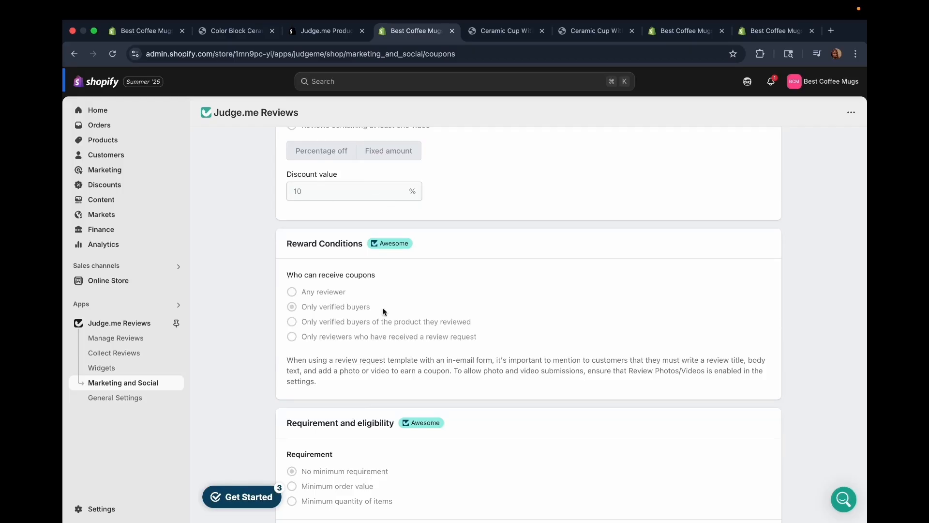
Examine the coupon requirement and eligibility, combinations, validity and external coupon code settings.
scroll(417, 406, down, 4)
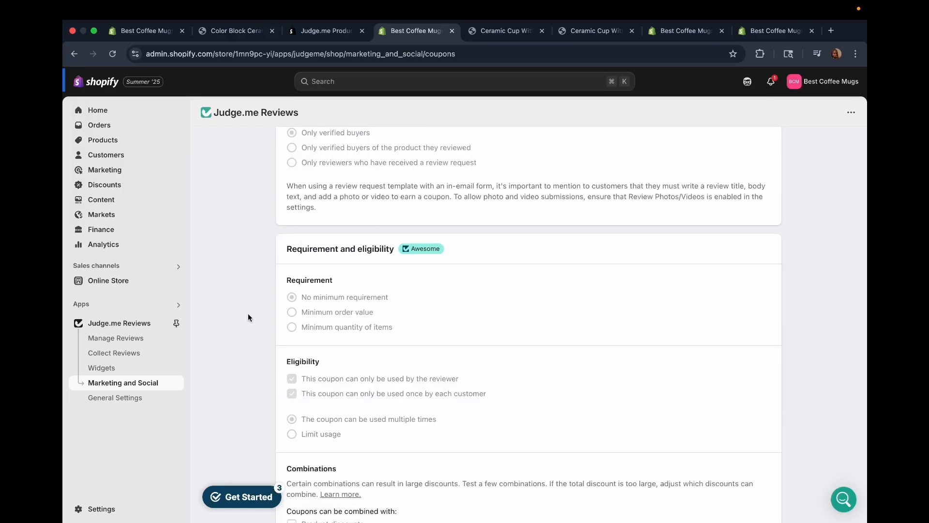
scroll(333, 305, down, 2)
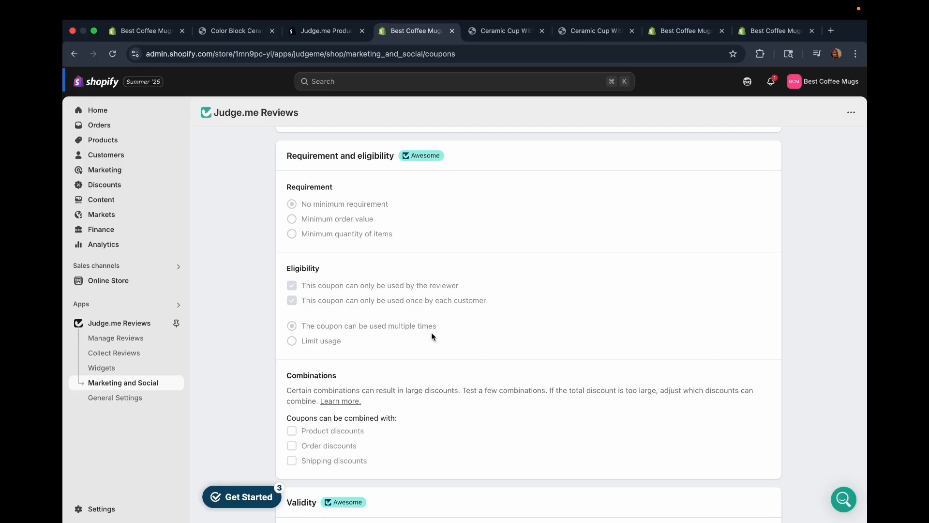
scroll(431, 332, down, 5)
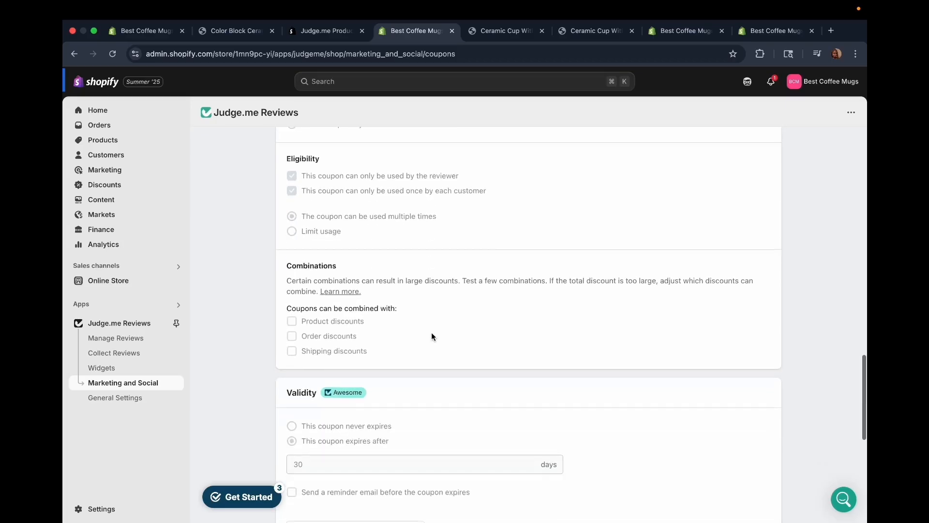
scroll(431, 334, down, 2)
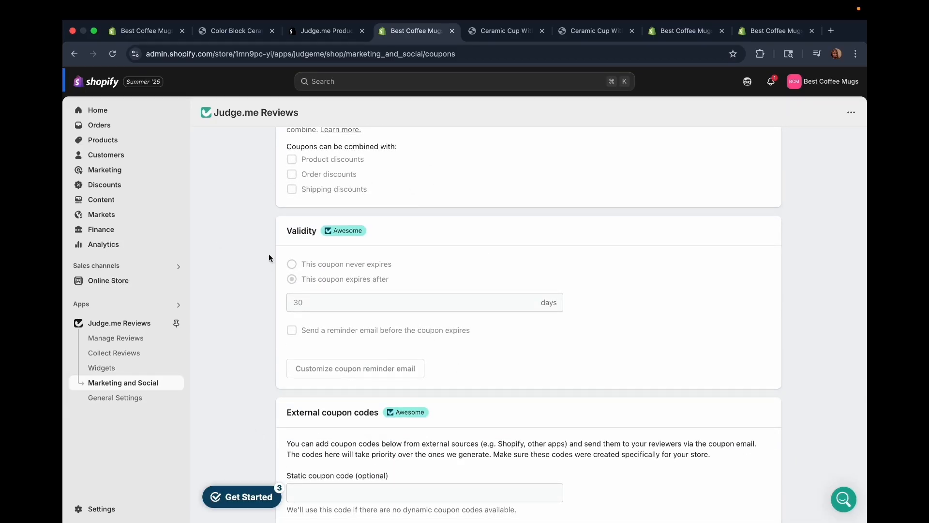
scroll(269, 255, down, 3)
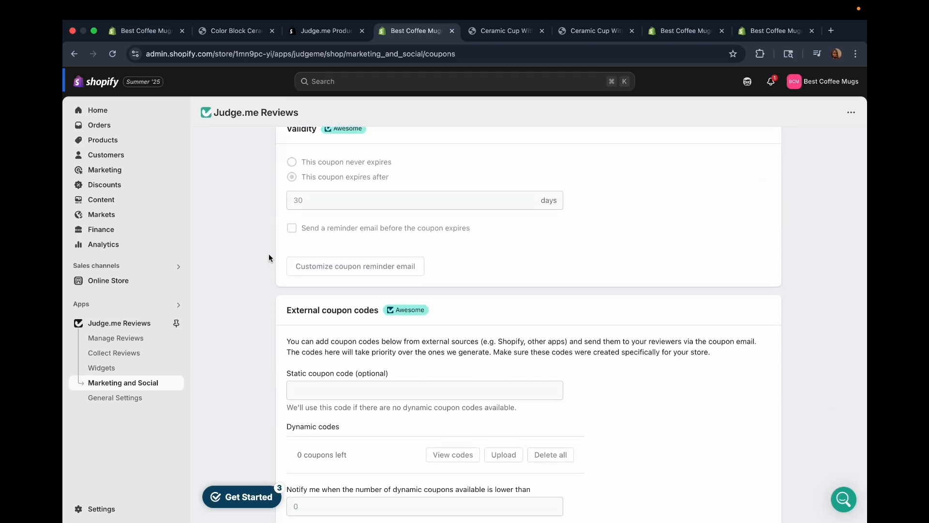
scroll(268, 253, down, 3)
scroll(338, 265, up, 2)
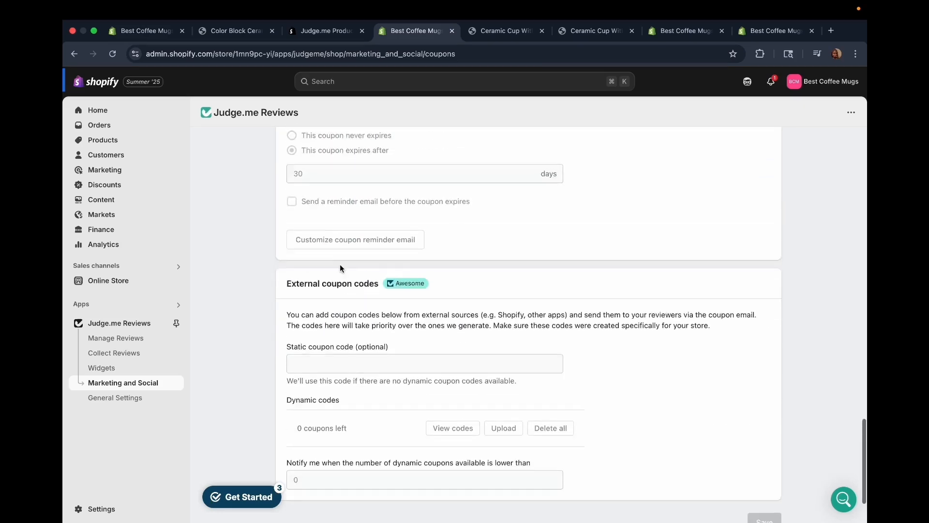
Look over the Coupons page again, from the reward conditions and overview through to the external coupon codes.
scroll(340, 268, up, 15)
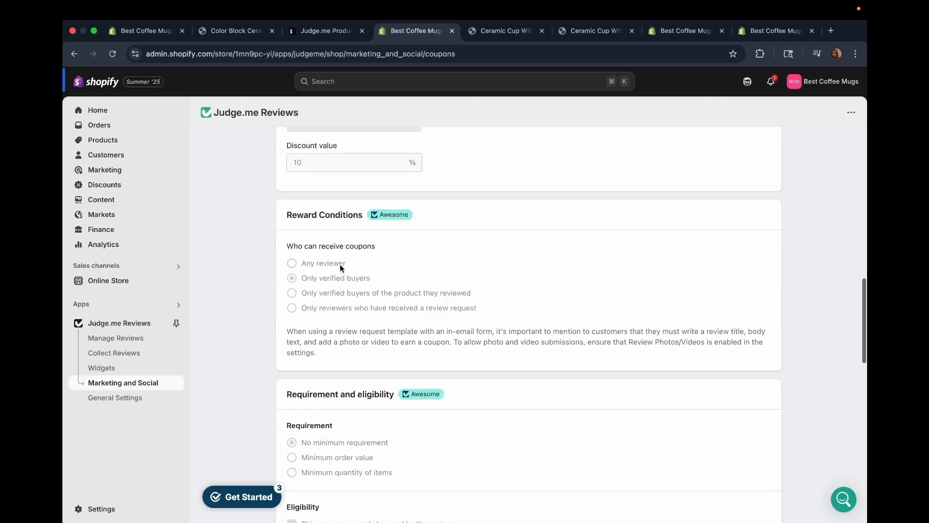
scroll(341, 268, up, 1)
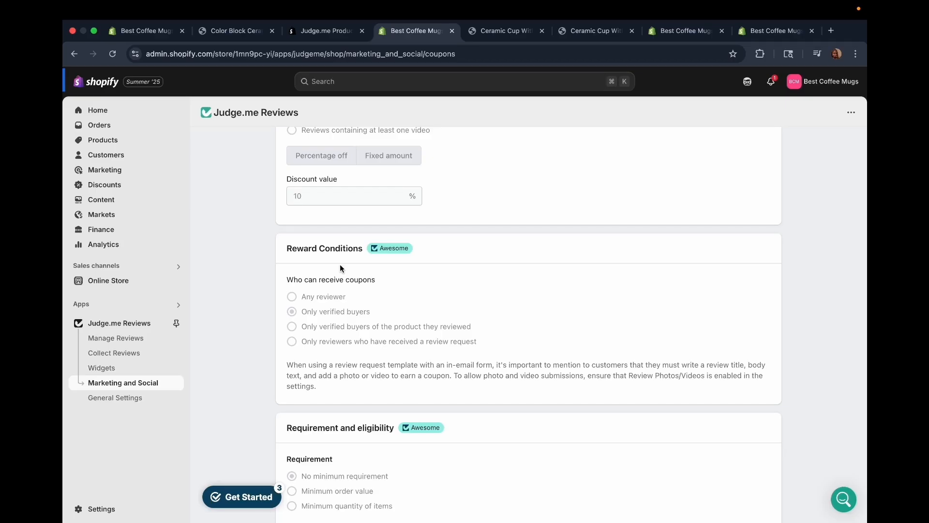
scroll(371, 269, up, 8)
scroll(371, 269, up, 3)
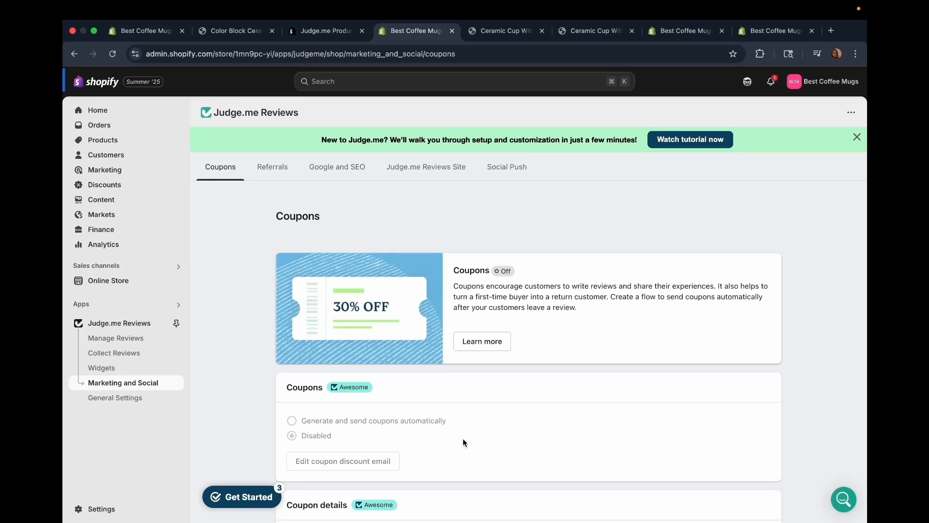
scroll(462, 437, down, 15)
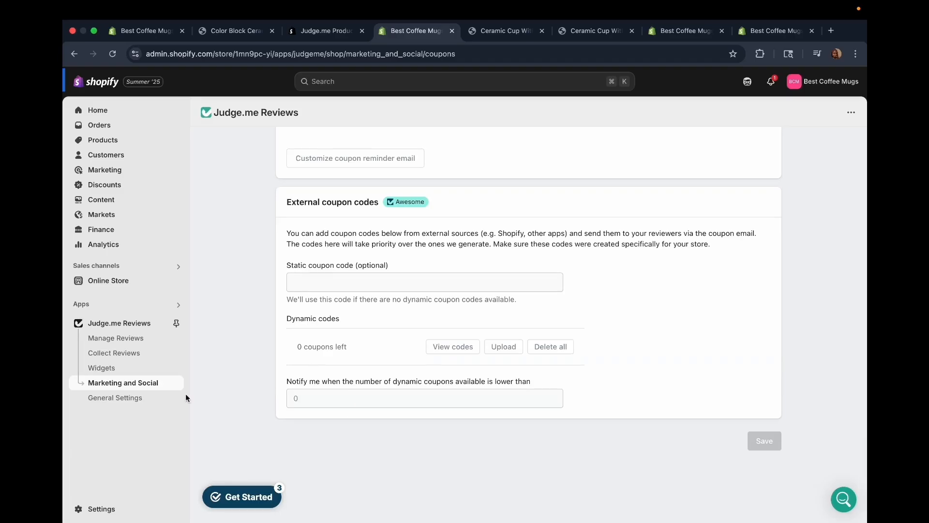
Open the Referrals settings and examine the referral widget, friend reward and customer reward options.
scroll(406, 358, up, 15)
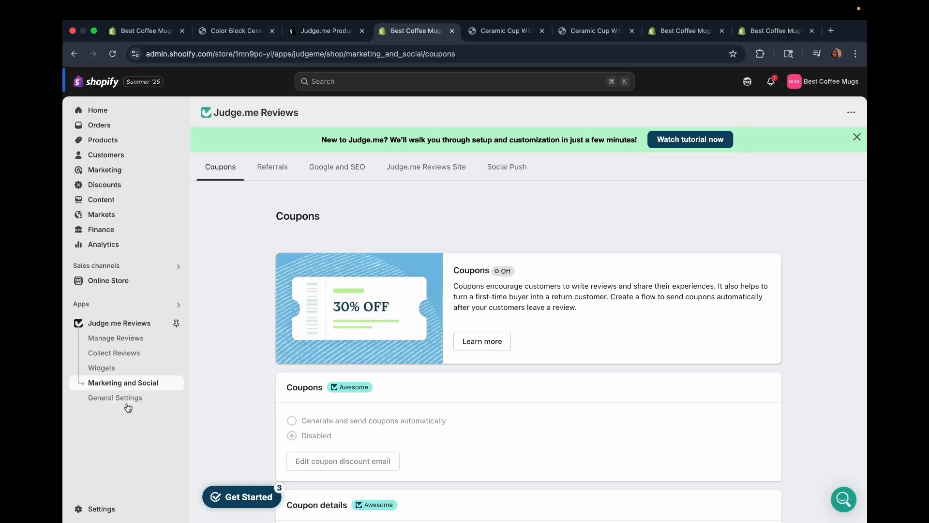
click(272, 166)
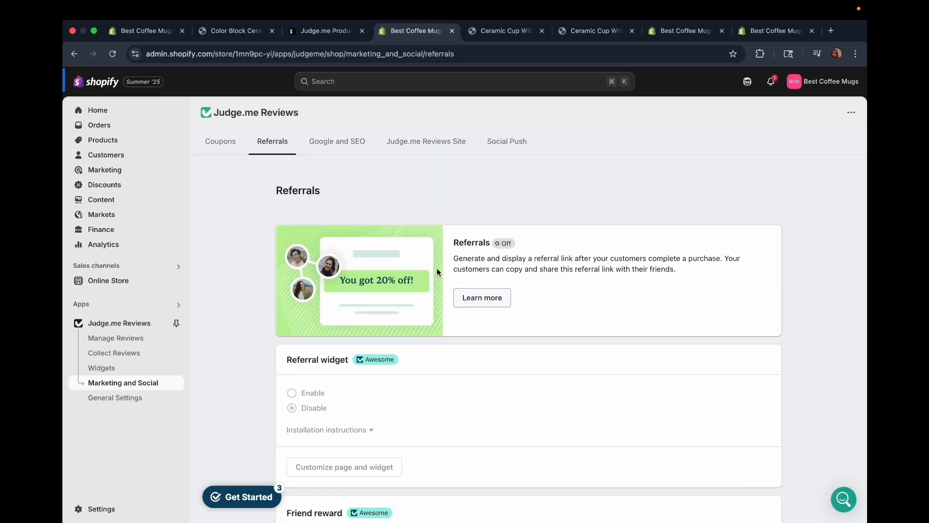
scroll(573, 138, down, 1)
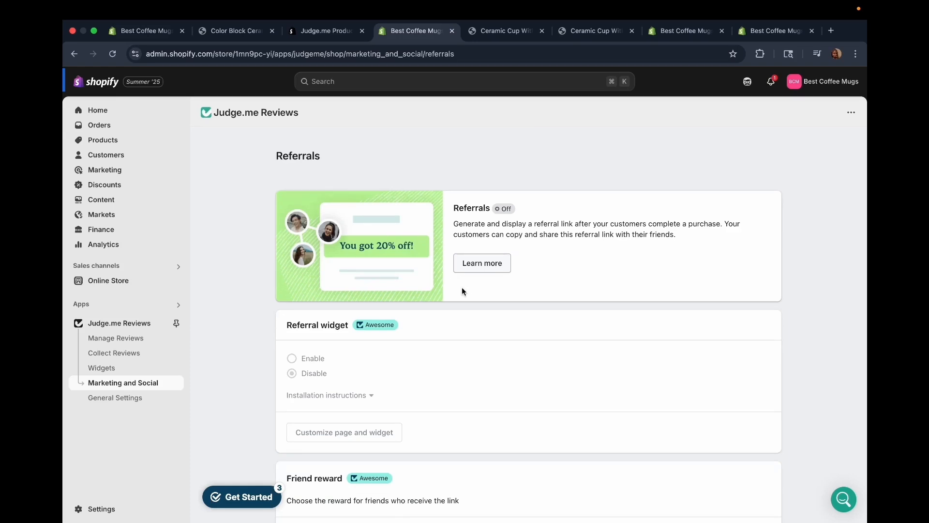
scroll(368, 334, down, 3)
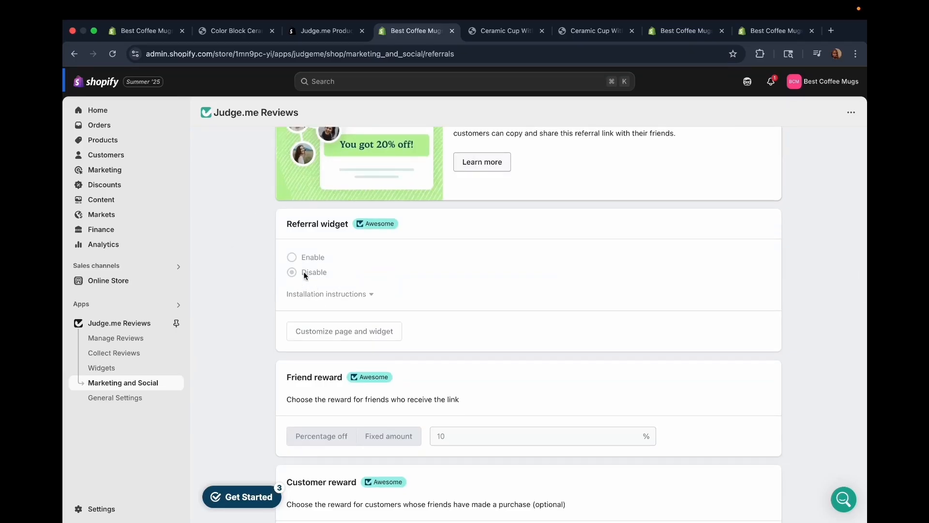
scroll(304, 272, down, 2)
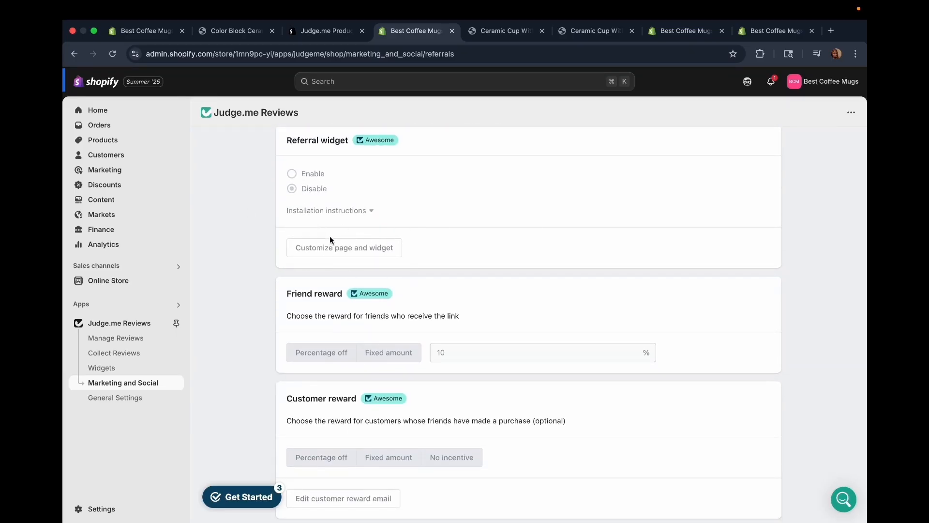
scroll(331, 290, down, 3)
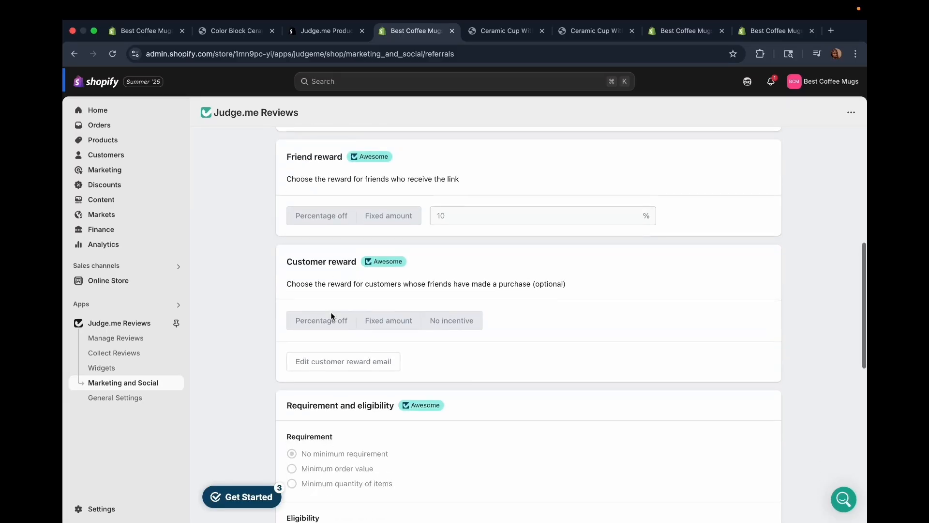
scroll(331, 315, down, 2)
scroll(331, 315, down, 2)
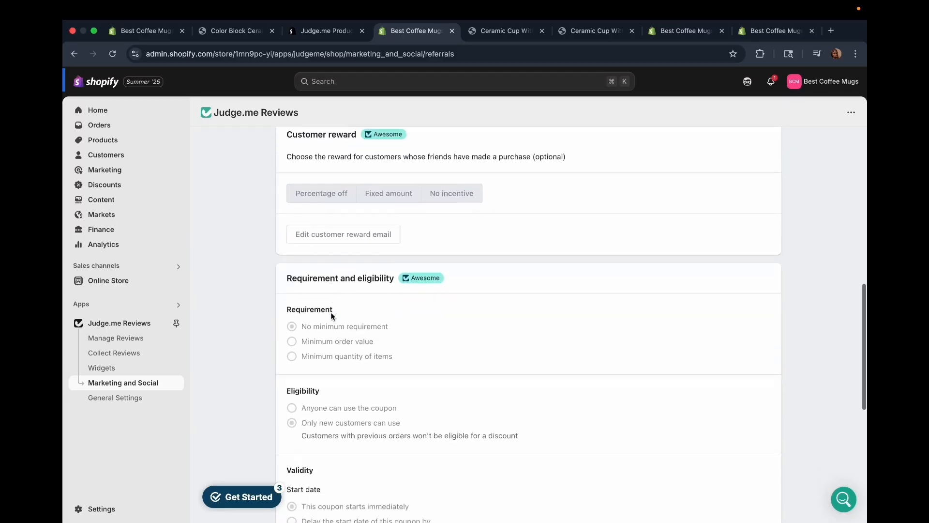
Examine the requirement, eligibility, validity and discount combination settings for referrals.
scroll(331, 315, down, 2)
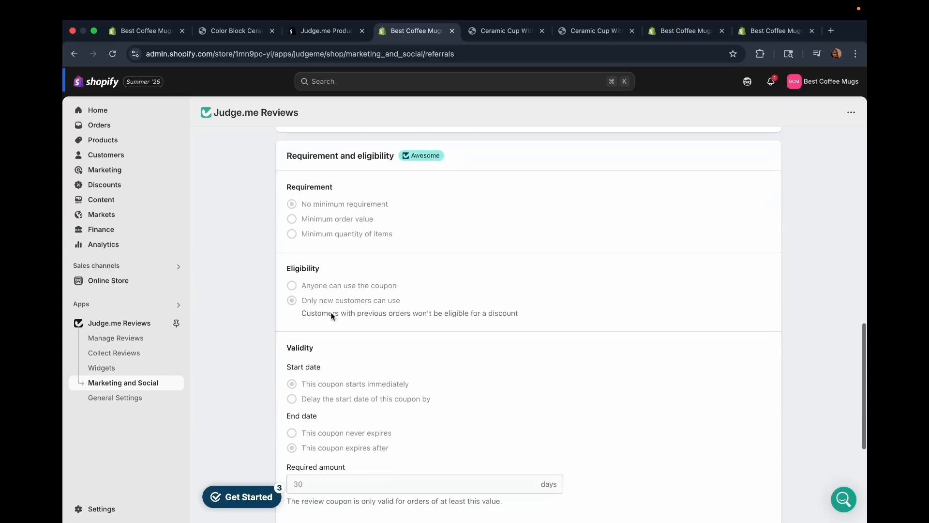
scroll(332, 316, down, 1)
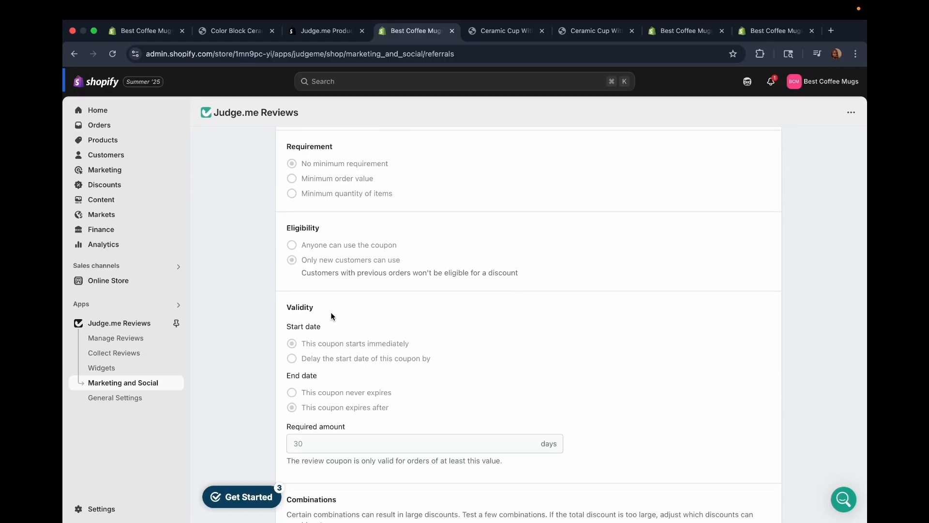
scroll(319, 248, down, 3)
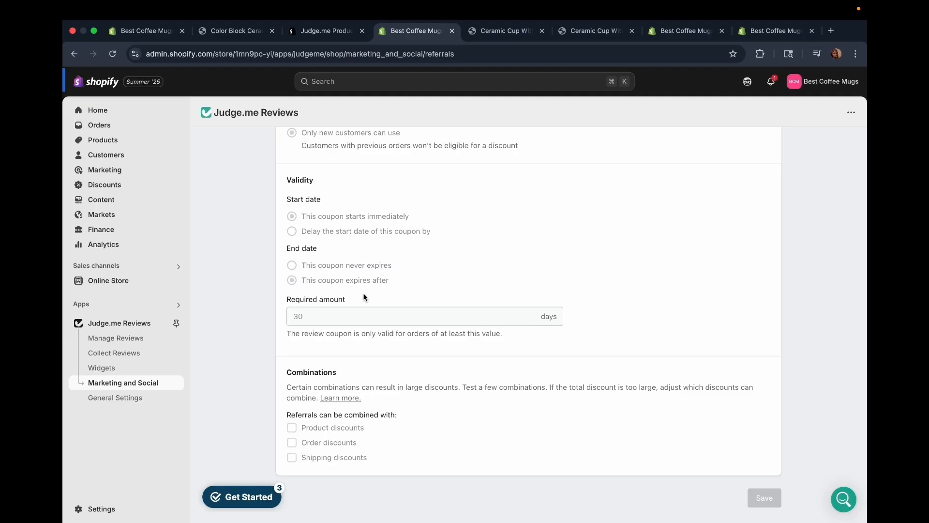
scroll(435, 362, down, 2)
scroll(435, 361, up, 5)
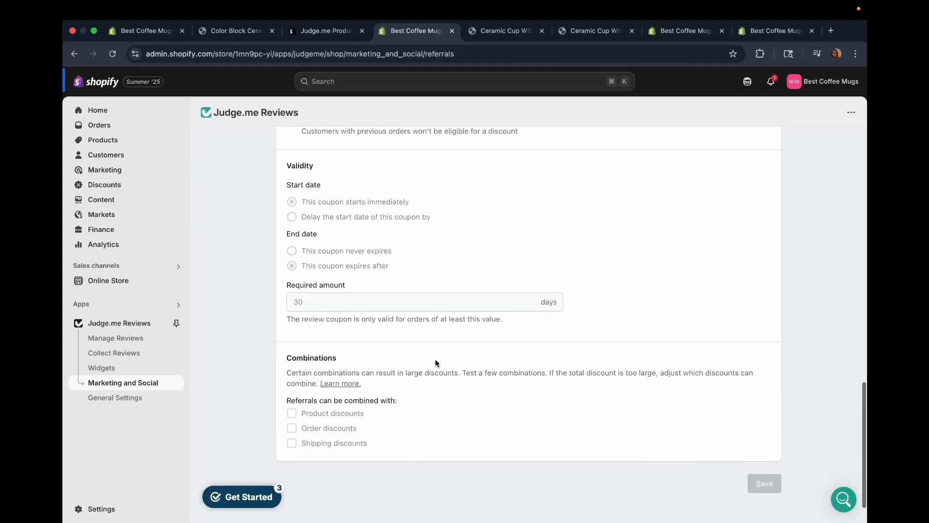
scroll(435, 359, down, 5)
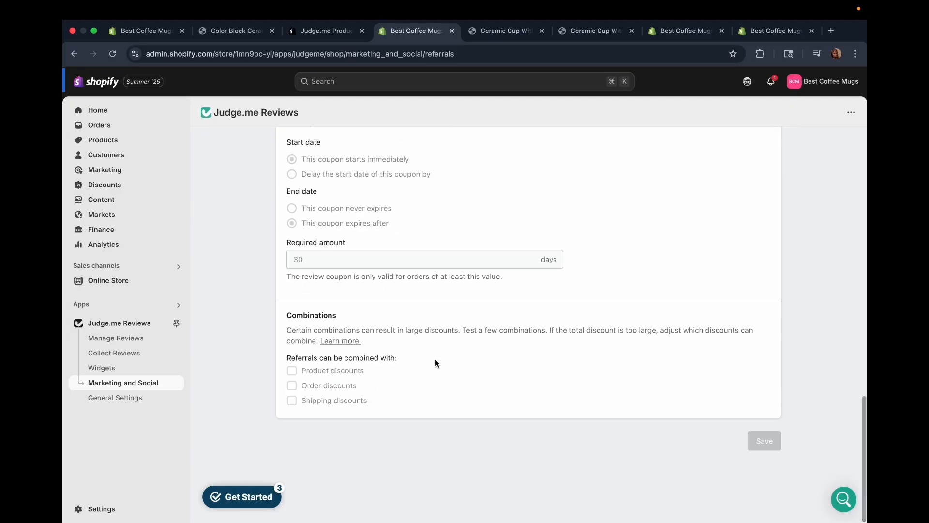
Open the Google and SEO settings and examine Google Shopping, SEO Rich Snippets and Google Business Profile.
scroll(411, 290, up, 10)
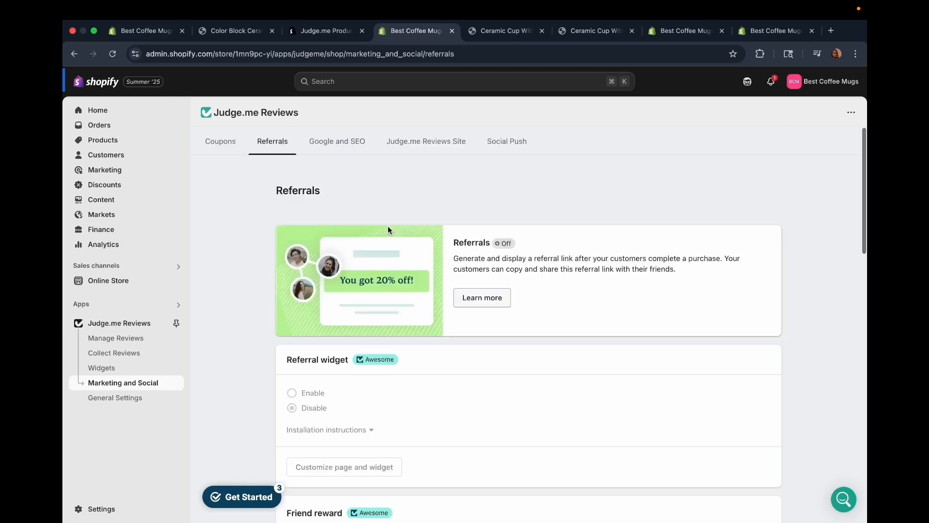
click(338, 147)
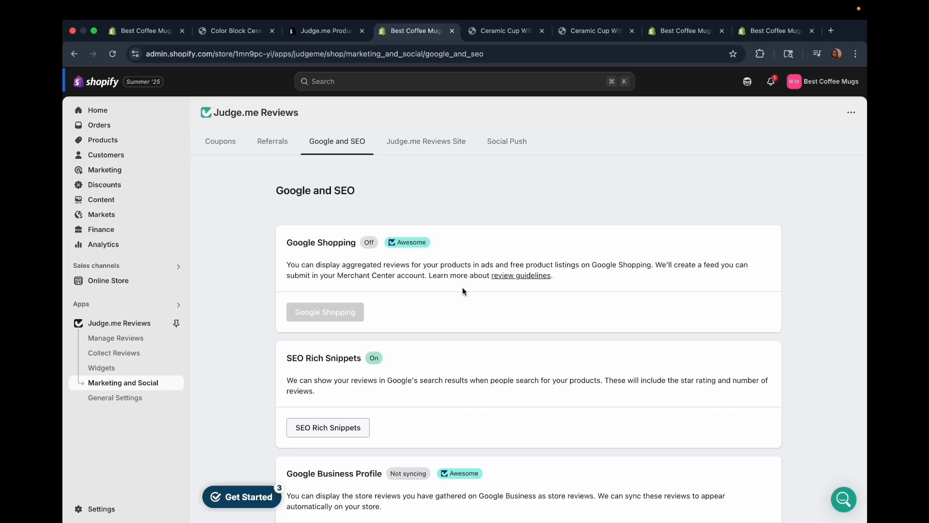
scroll(462, 287, down, 2)
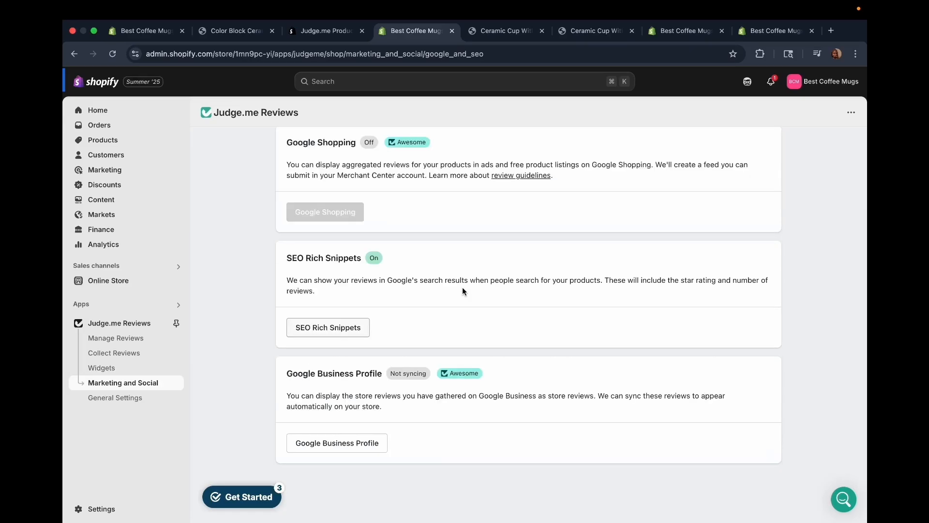
scroll(463, 290, up, 2)
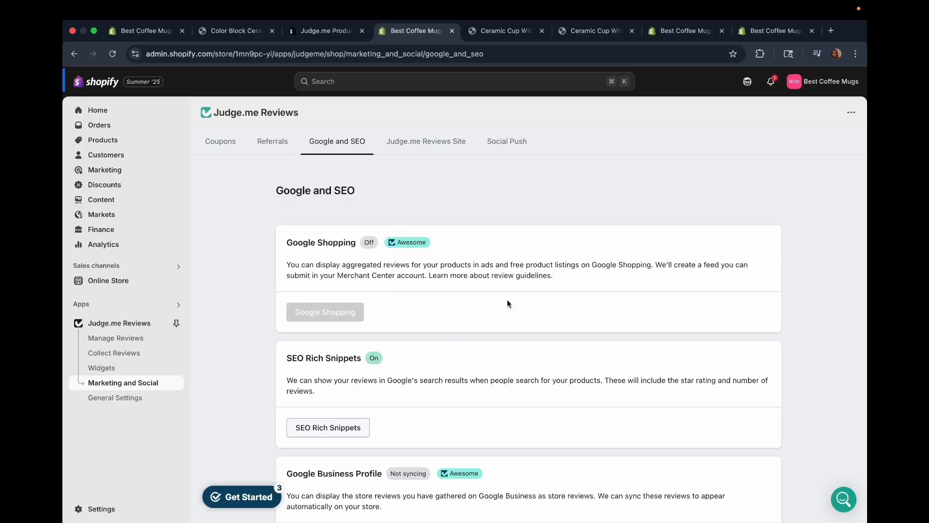
scroll(511, 359, down, 2)
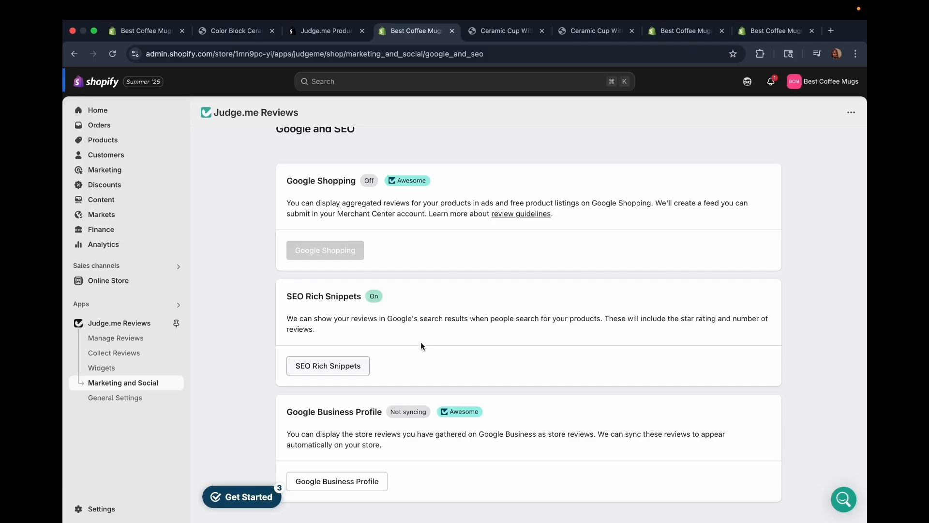
scroll(420, 341, down, 2)
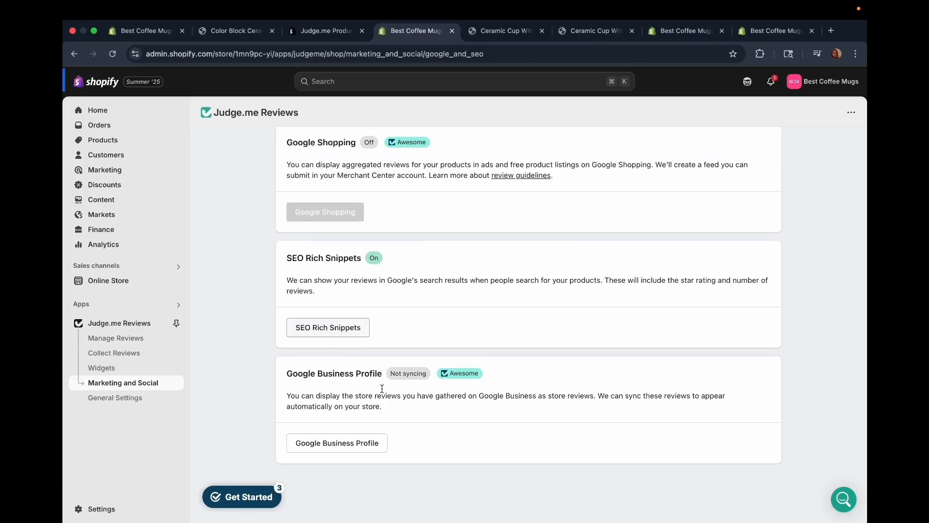
Open the Judge.me Reviews Site settings and examine the store listing, store information and recommendations carousel options.
scroll(349, 378, up, 5)
click(446, 144)
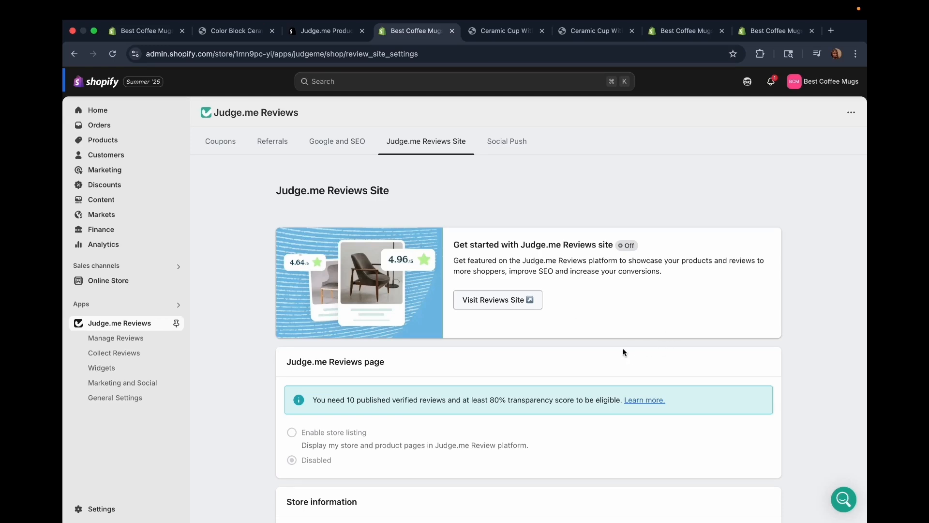
scroll(623, 351, down, 1)
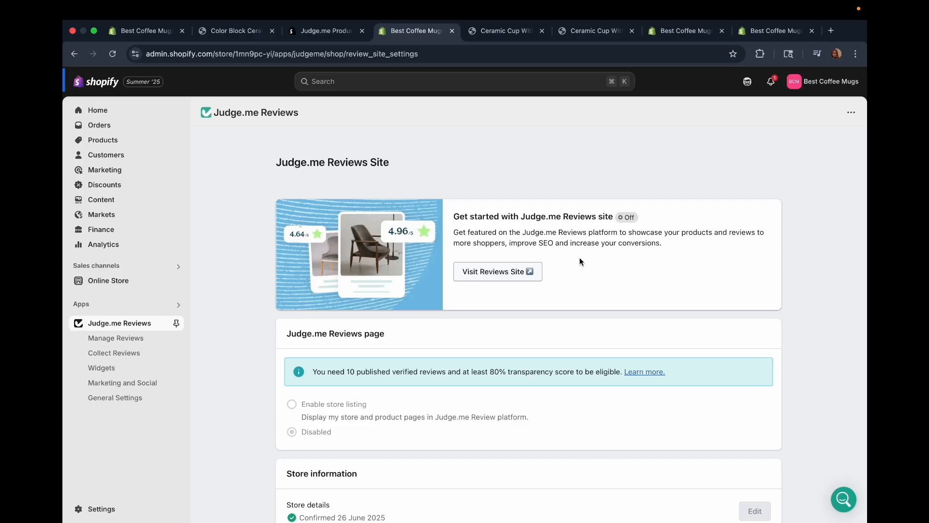
scroll(579, 257, down, 2)
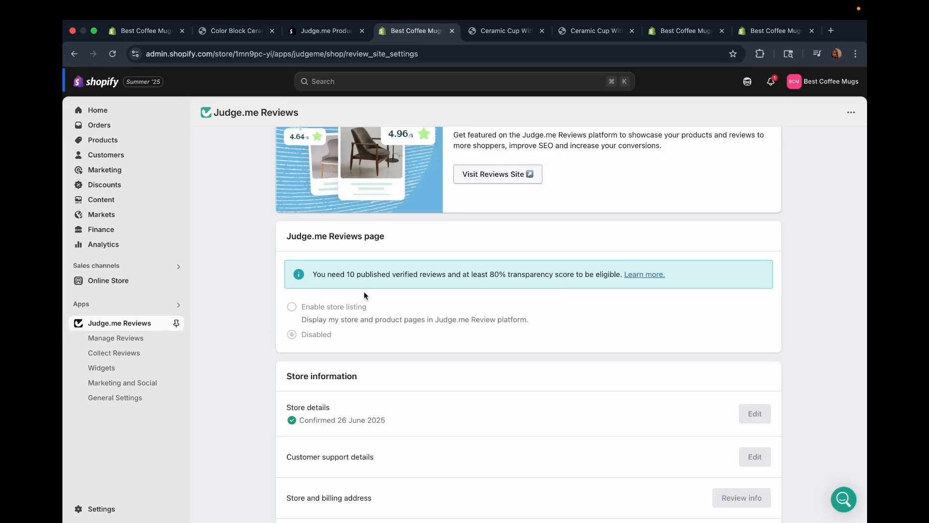
scroll(381, 309, down, 5)
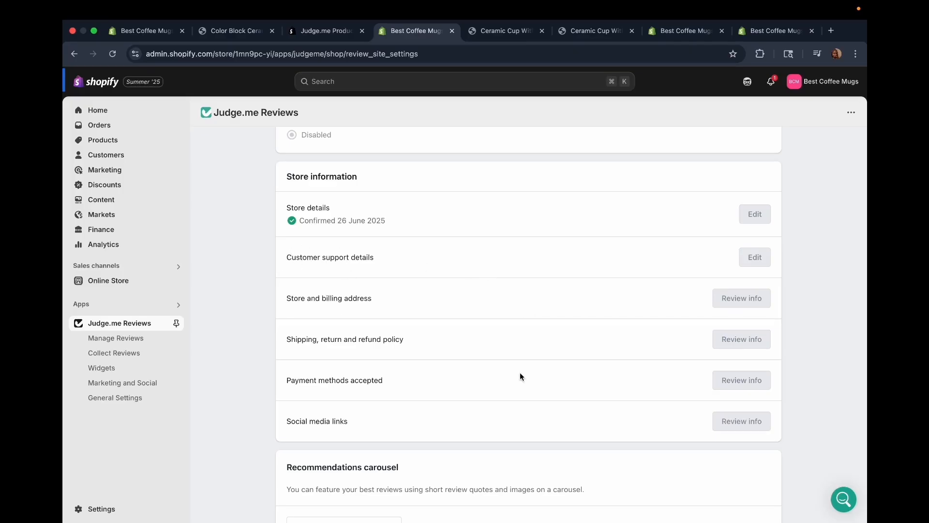
scroll(520, 372, down, 3)
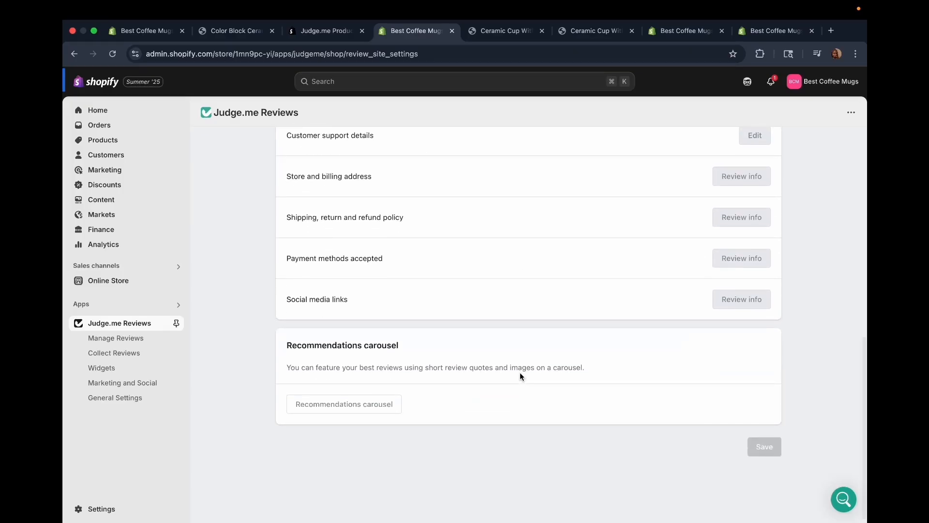
scroll(519, 375, down, 1)
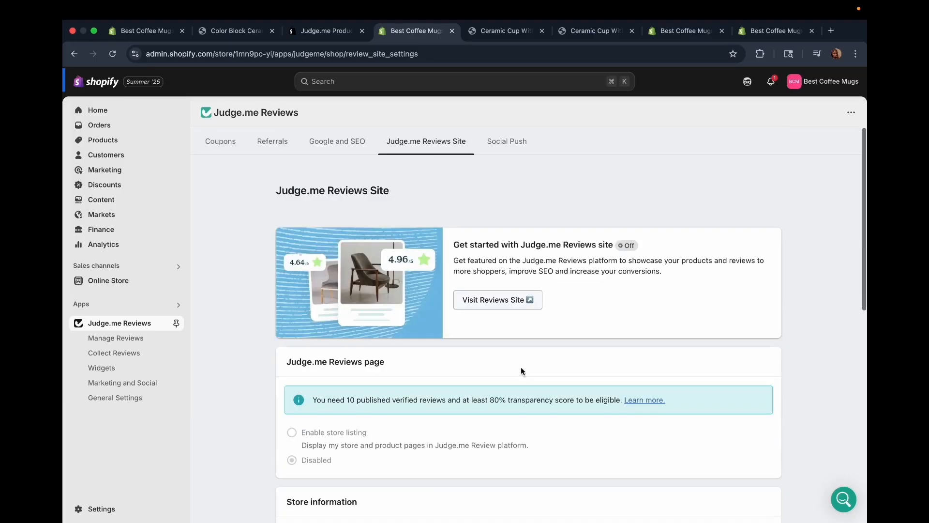
Open the Social Push settings and examine the social account authentication and automatic push criteria.
click(508, 152)
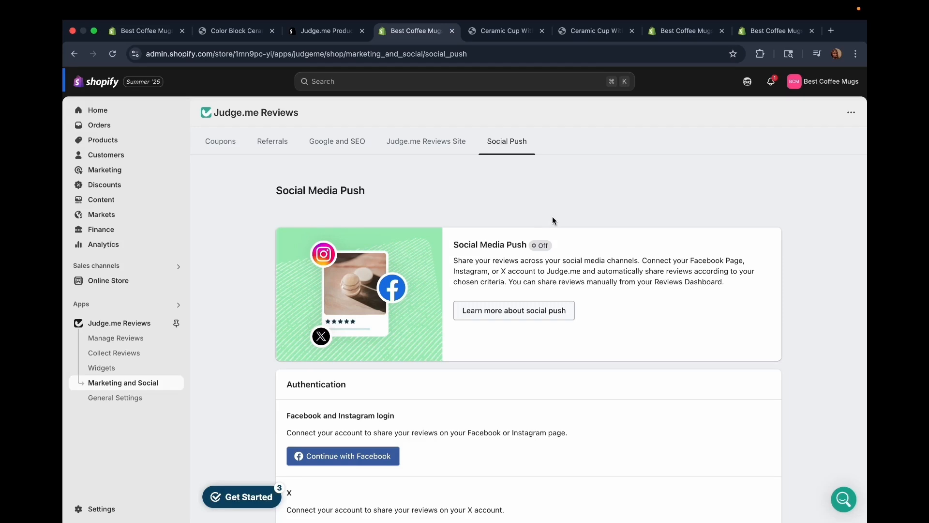
scroll(562, 344, down, 5)
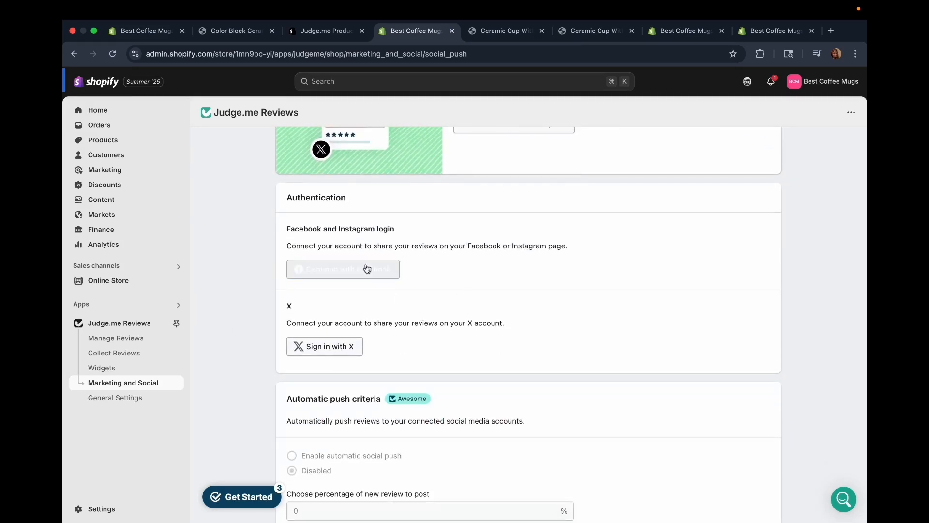
scroll(366, 263, down, 2)
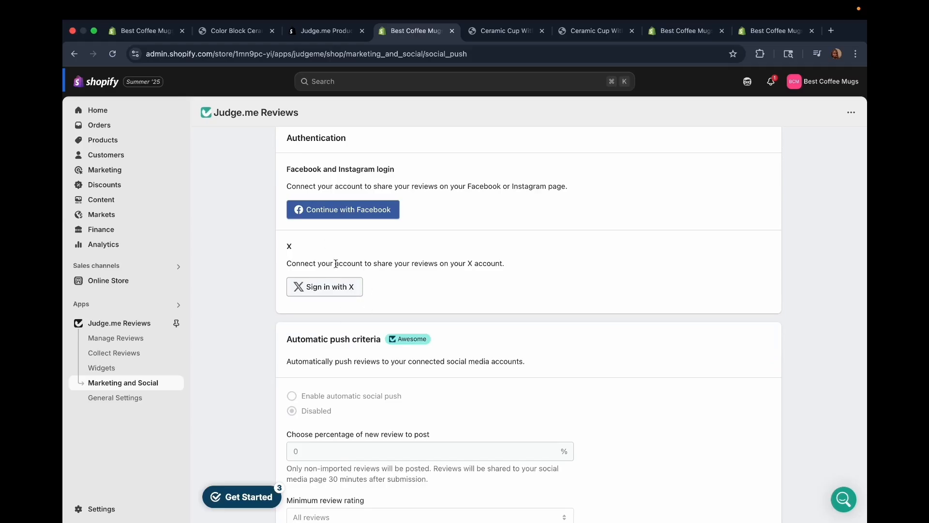
scroll(357, 288, down, 1)
scroll(357, 289, down, 5)
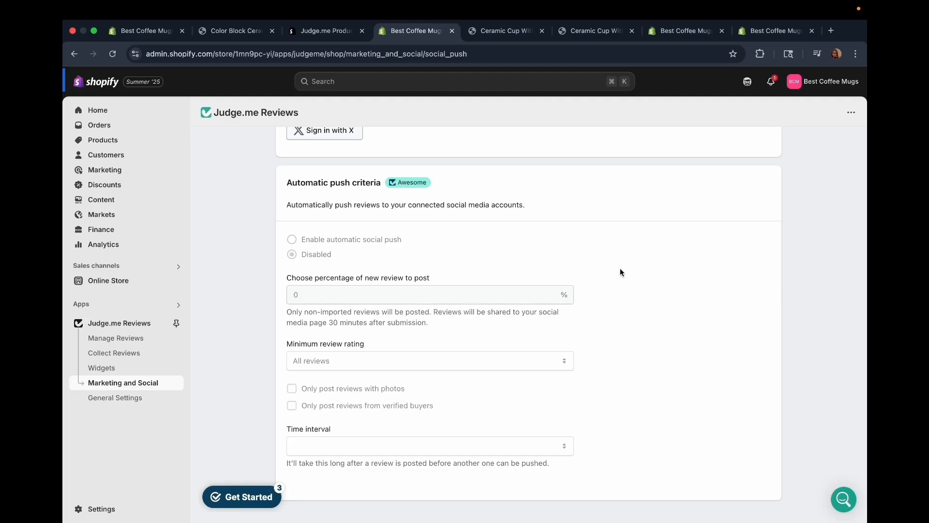
scroll(620, 271, up, 5)
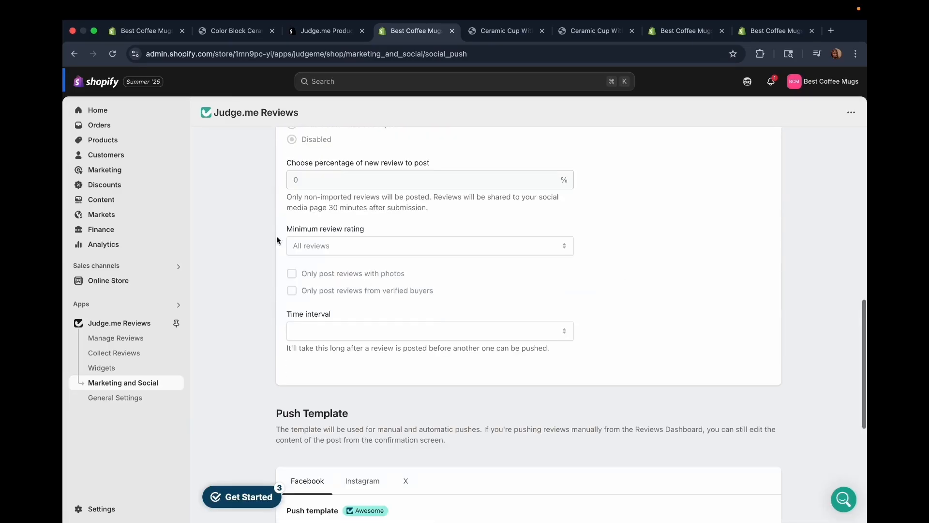
click(566, 246)
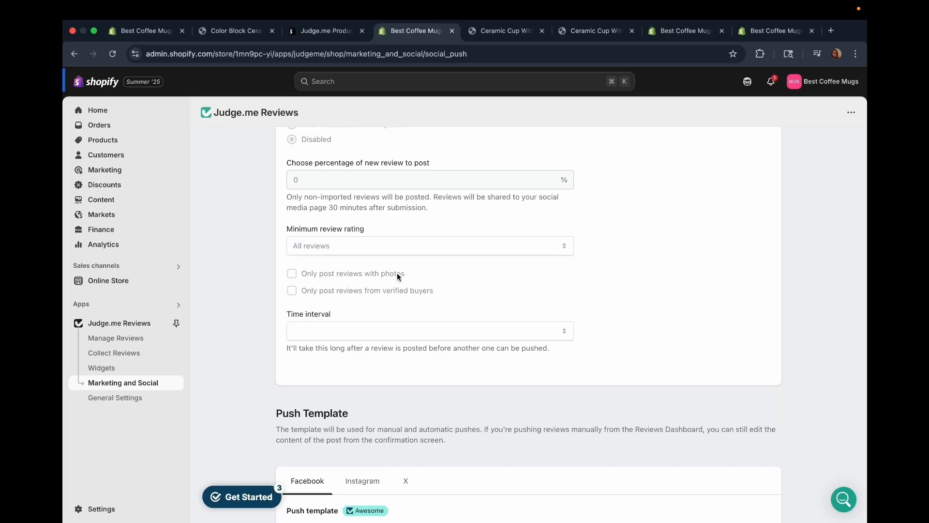
Examine the push template settings for the social media channels.
scroll(398, 276, down, 6)
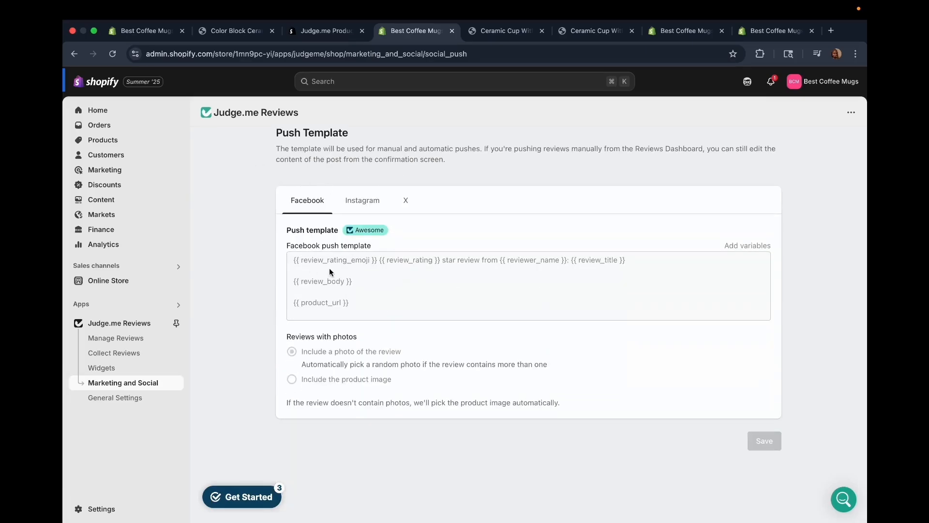
click(344, 202)
scroll(376, 197, up, 15)
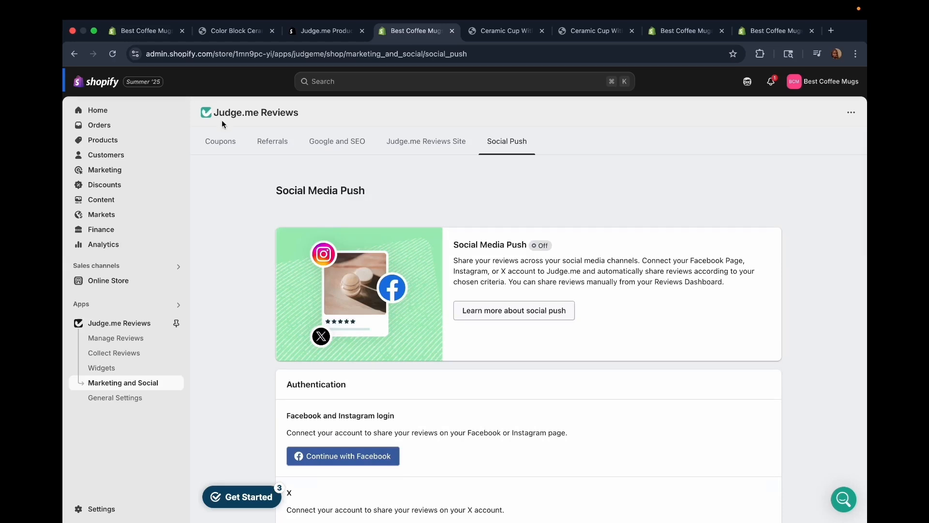
Open the General Settings and examine the account's admin, widget and notification email language options.
click(106, 399)
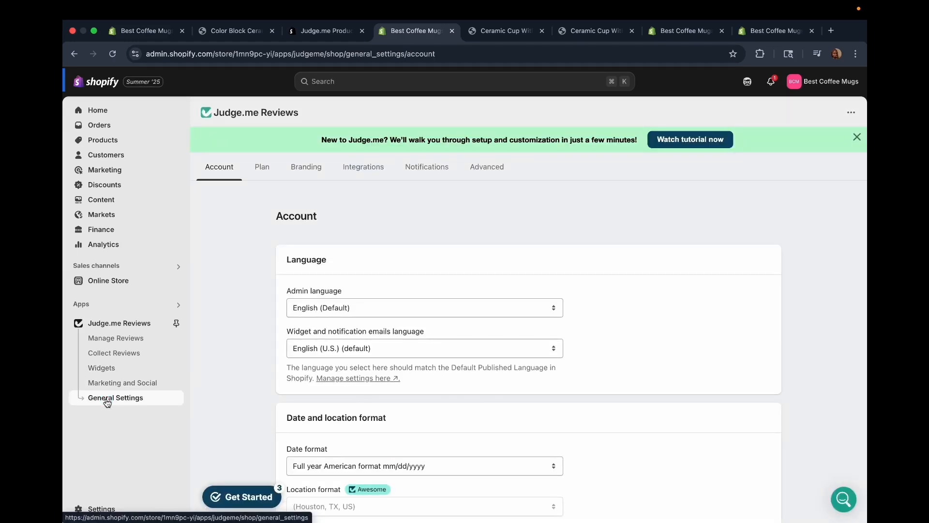
scroll(364, 296, down, 2)
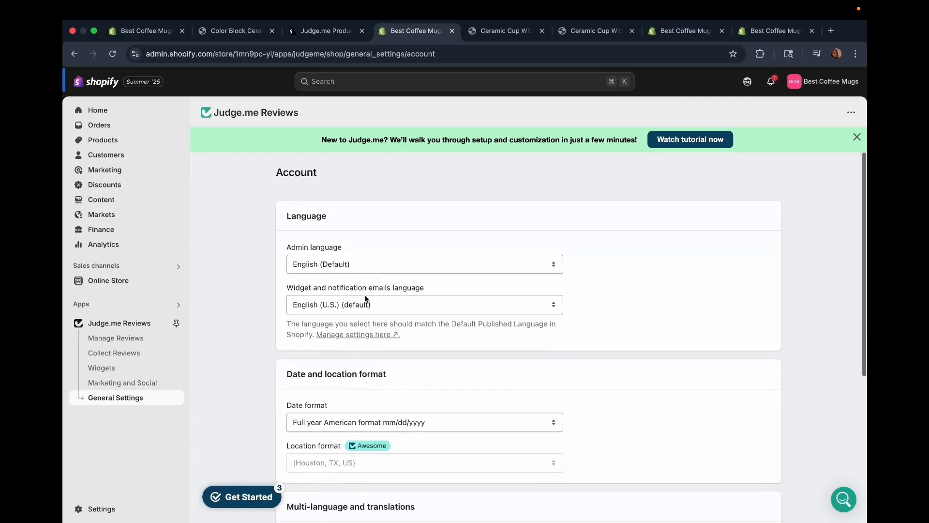
scroll(364, 294, down, 5)
scroll(353, 257, up, 6)
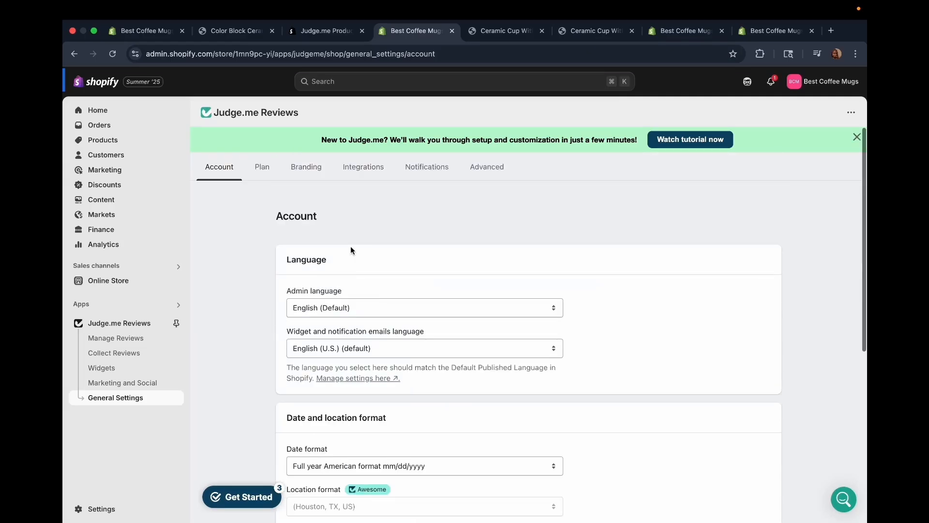
scroll(422, 321, down, 1)
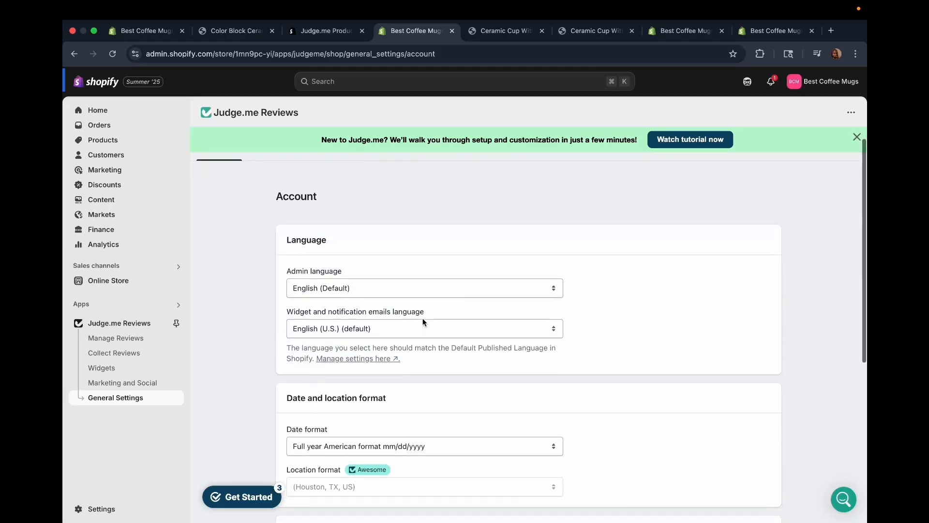
scroll(446, 315, down, 2)
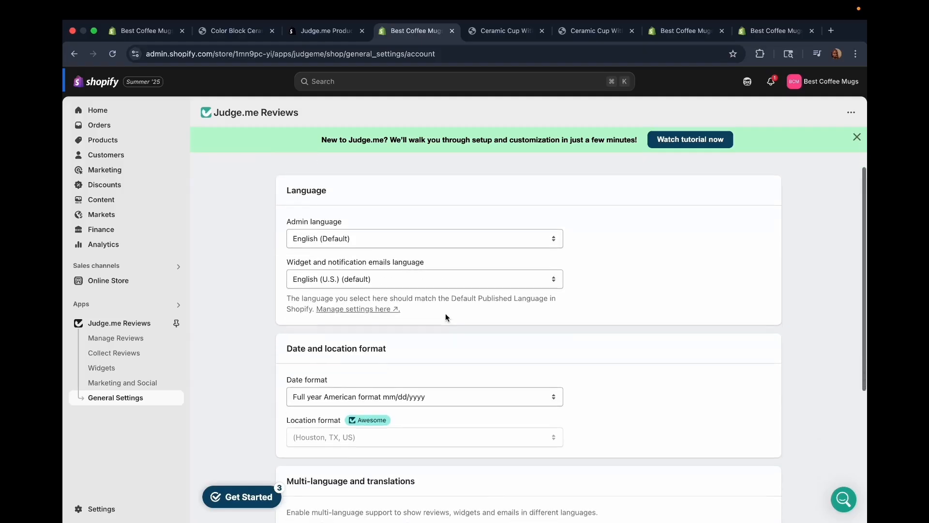
scroll(445, 313, down, 1)
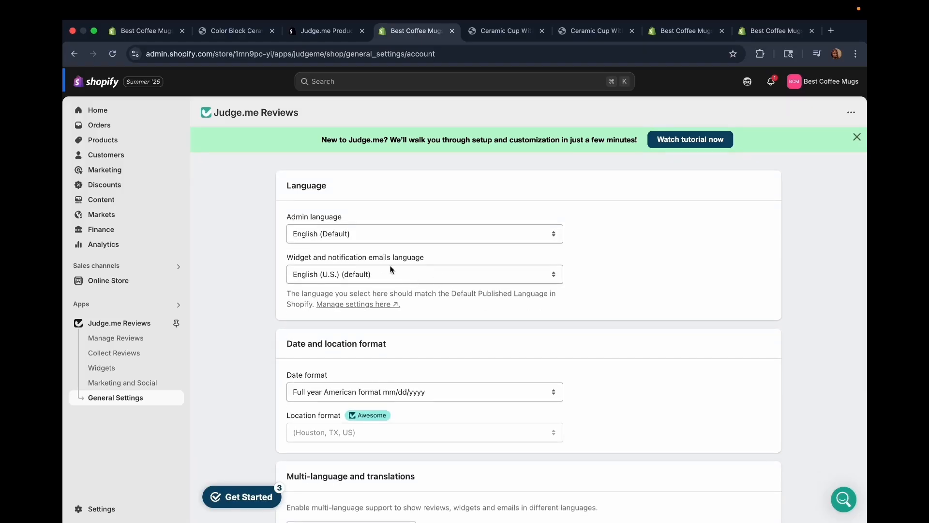
Examine the date and location format options and the multi-language and translations section.
scroll(418, 309, down, 4)
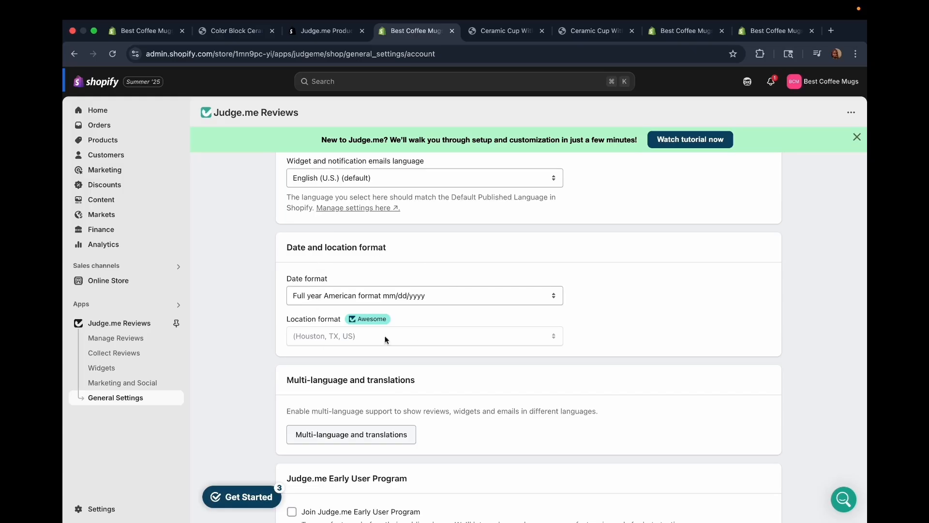
click(490, 296)
click(490, 296)
scroll(387, 418, down, 3)
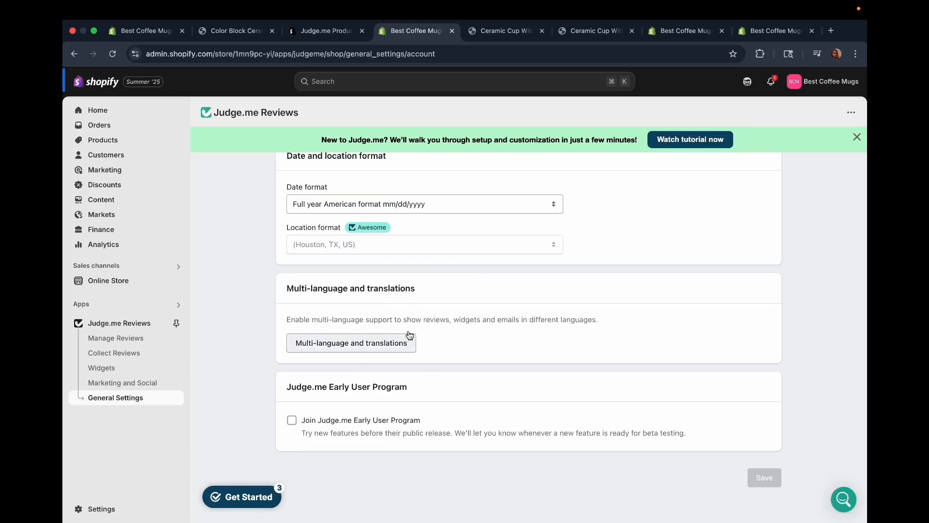
Try the option to join the Judge.me Early User Program and clear it again.
scroll(372, 368, down, 2)
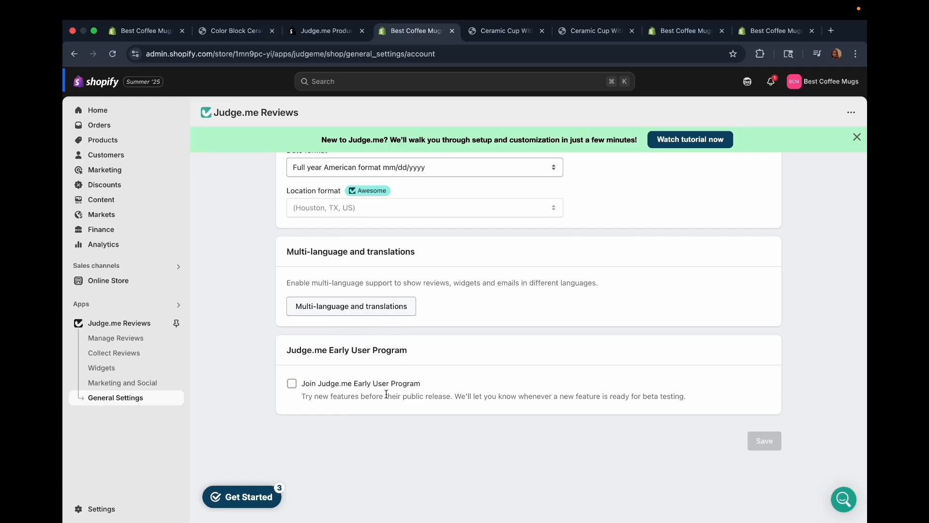
click(293, 384)
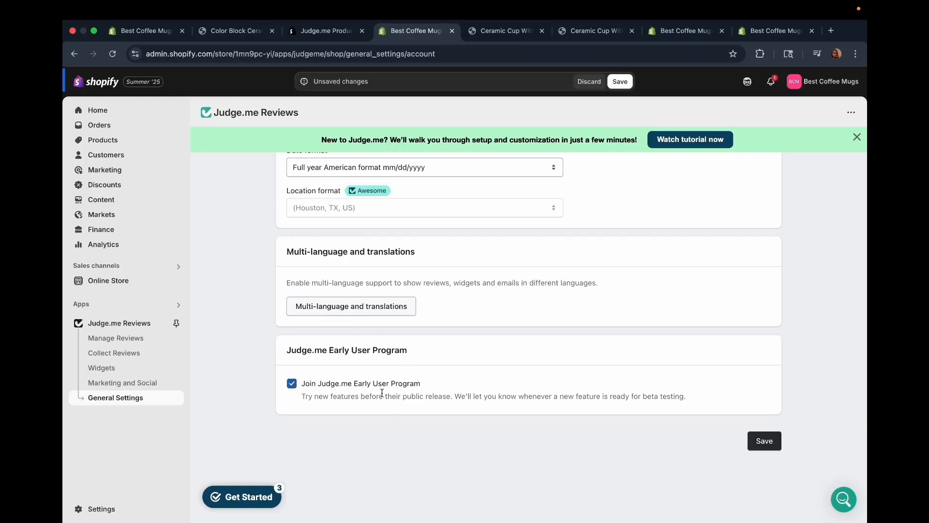
click(292, 385)
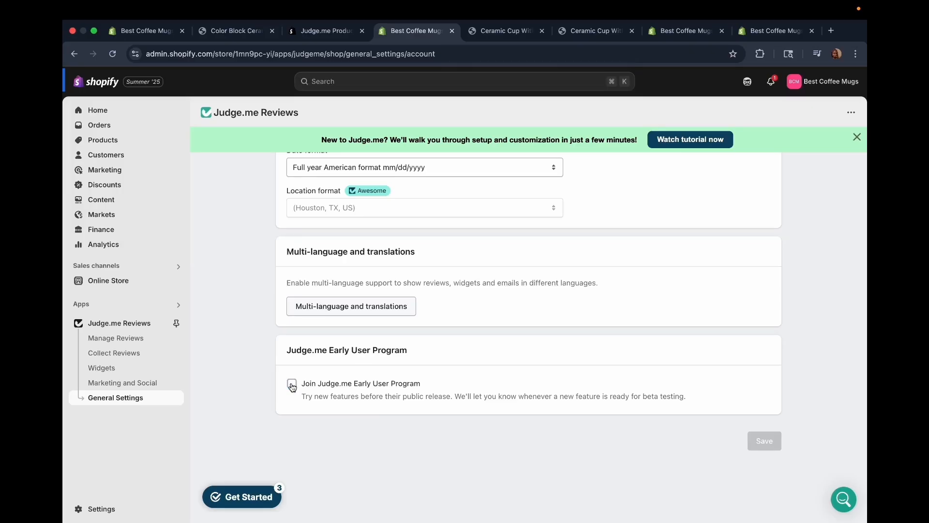
Open the Plan settings and highlight the statement about the store's current plan.
scroll(291, 386, up, 6)
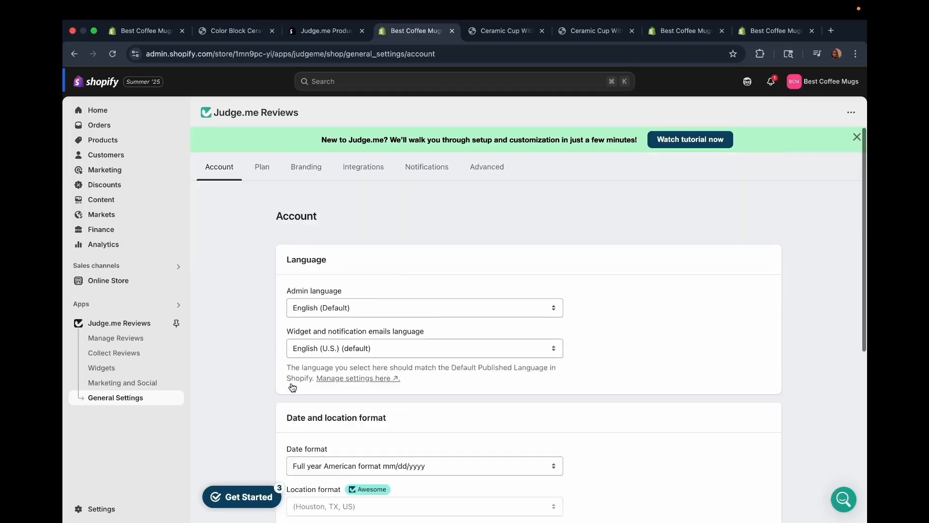
click(269, 173)
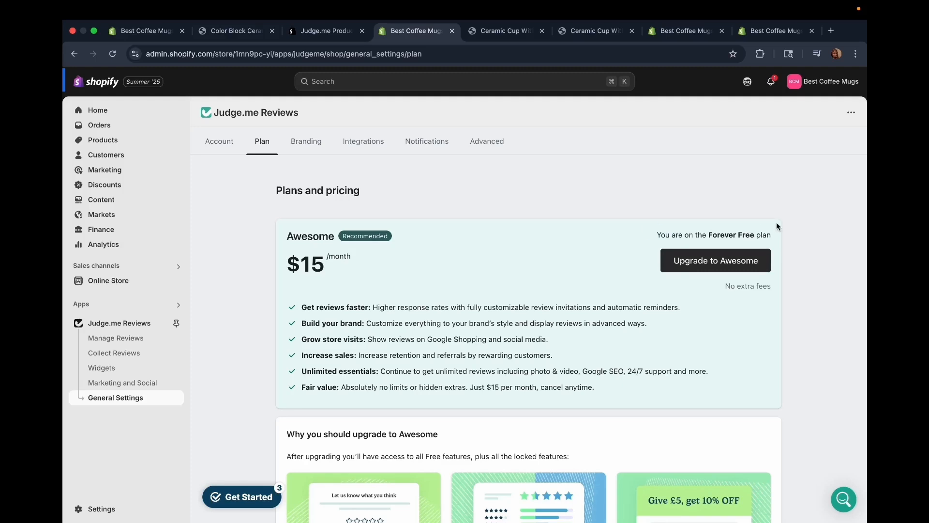
drag(776, 223, 772, 232)
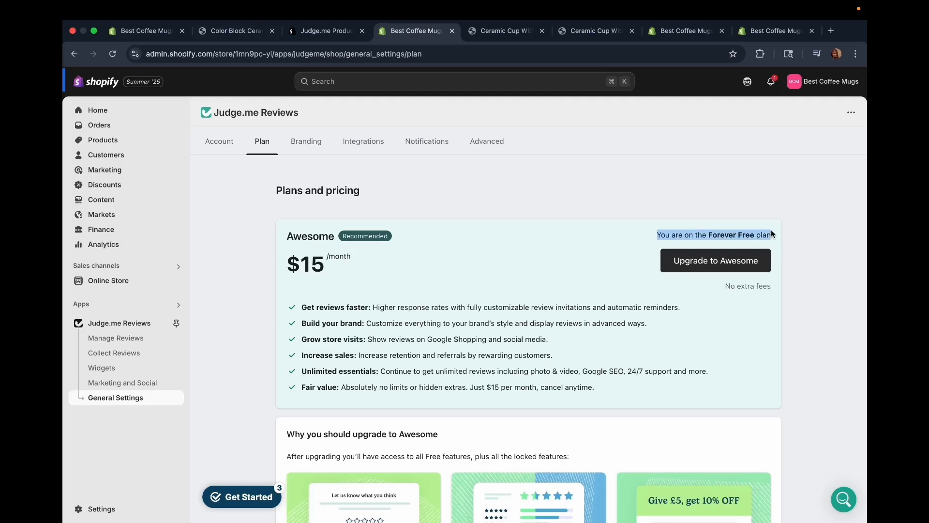
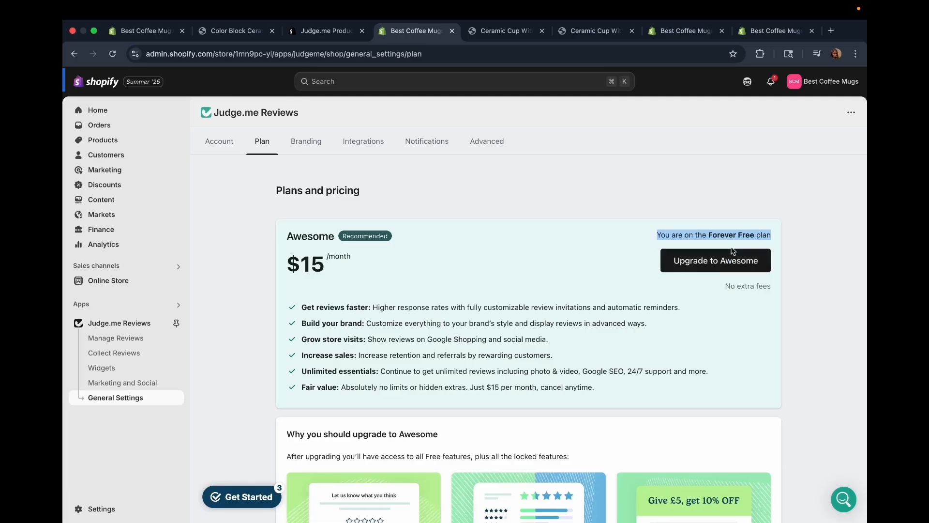
Examine the Awesome plan's price, feature list, upgrade reasons and merchant testimonials on the Plans and pricing page.
scroll(721, 309, down, 5)
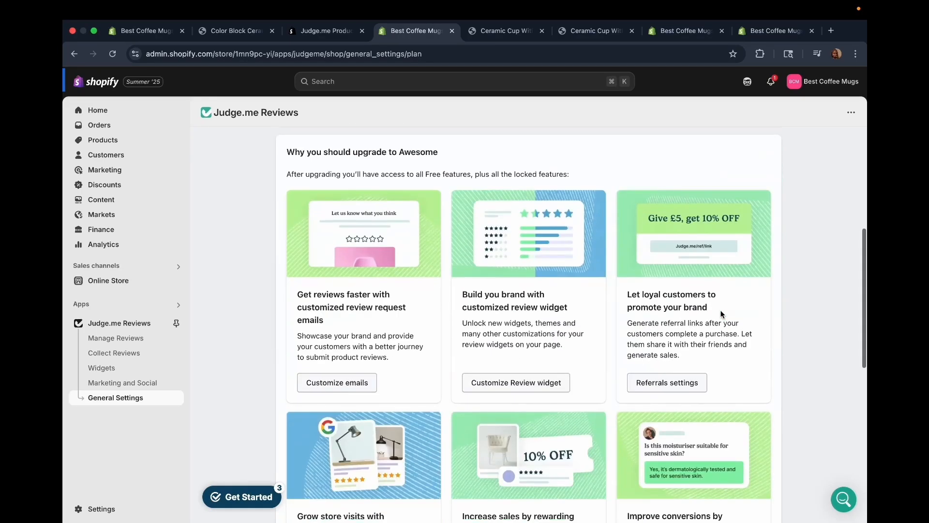
scroll(721, 314, down, 9)
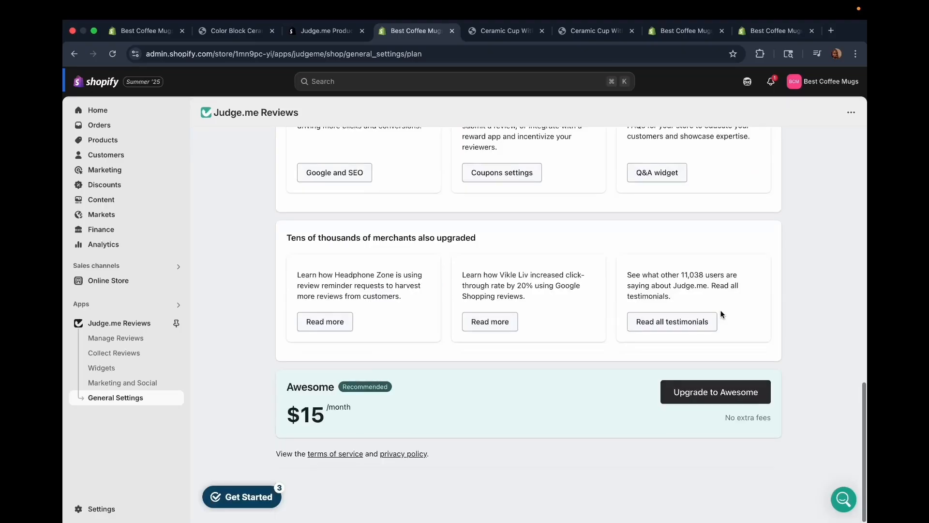
scroll(721, 314, up, 15)
scroll(720, 314, down, 5)
scroll(720, 314, up, 4)
scroll(720, 314, down, 4)
scroll(720, 314, down, 4)
scroll(721, 314, up, 6)
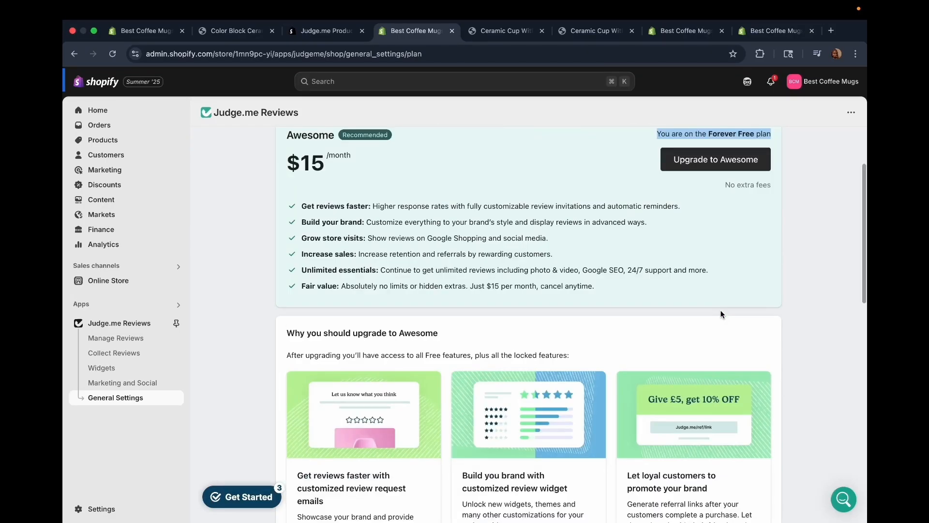
scroll(721, 311, down, 8)
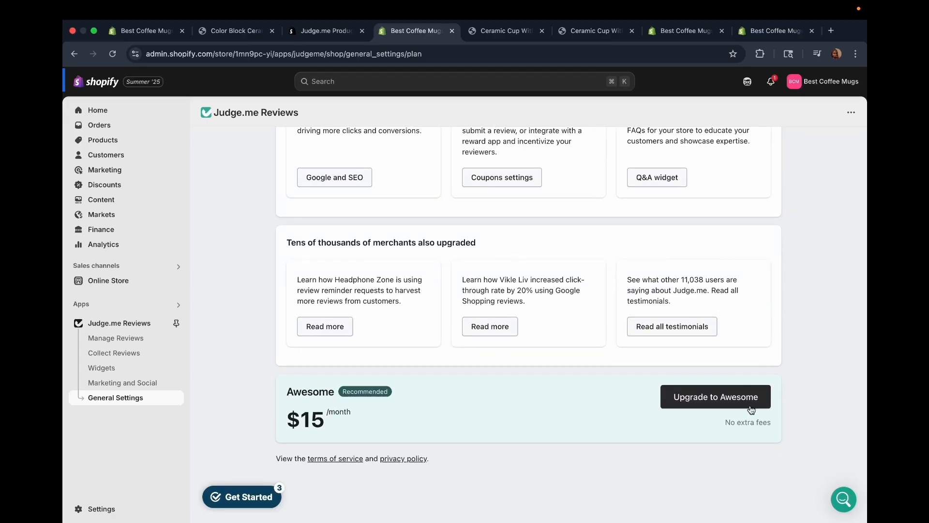
click(726, 395)
In the Branding settings, set the primary color to the blue #1356E9 and save the change.
click(306, 141)
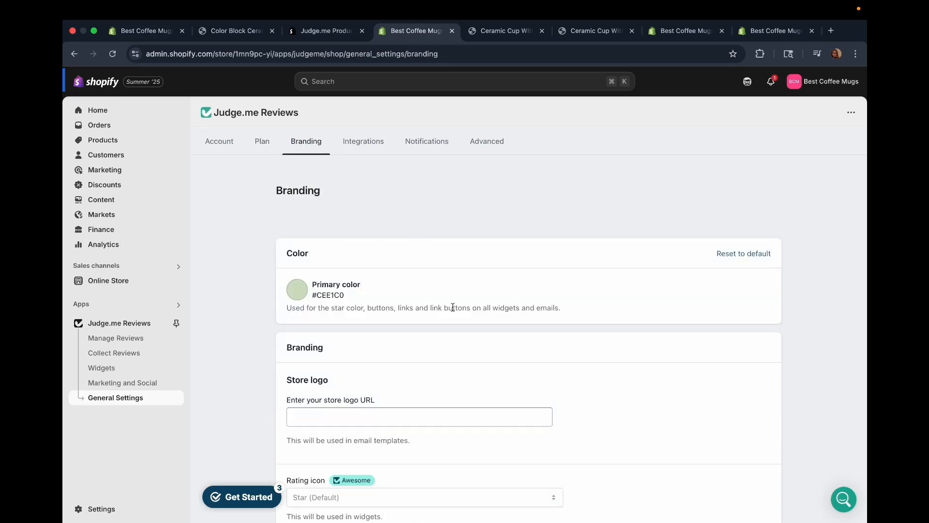
click(297, 289)
drag(391, 331, 392, 317)
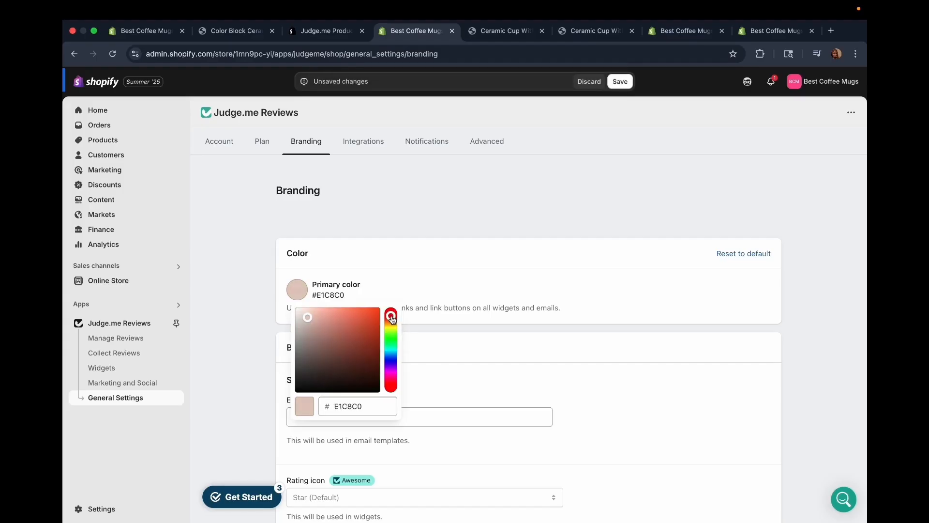
click(391, 358)
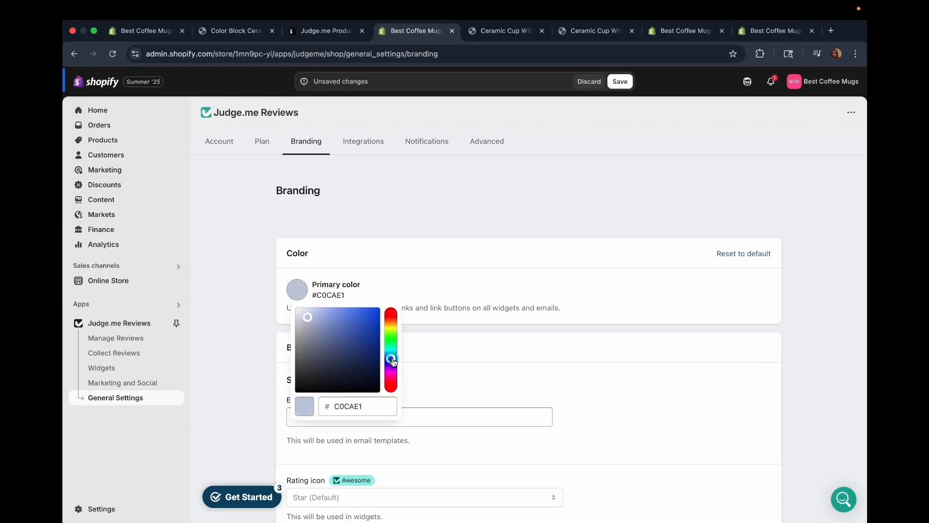
click(456, 352)
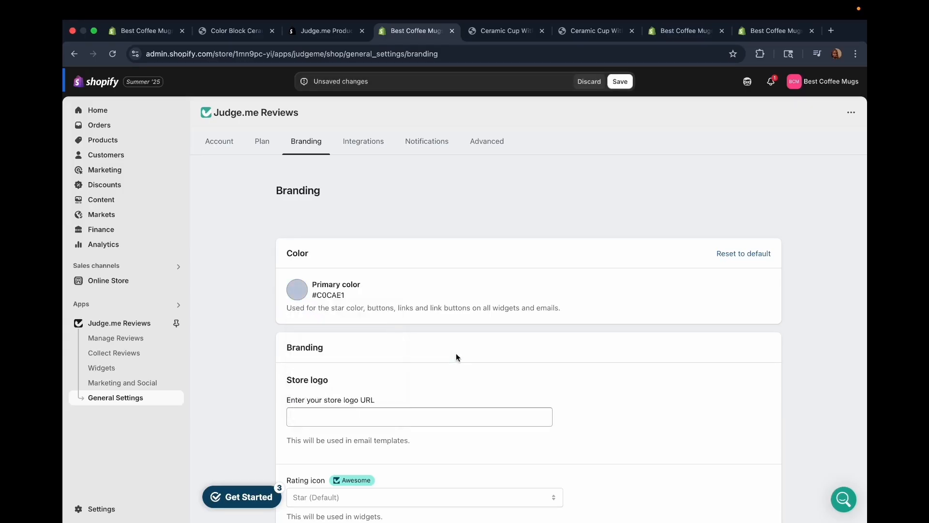
click(306, 295)
drag(311, 325, 376, 313)
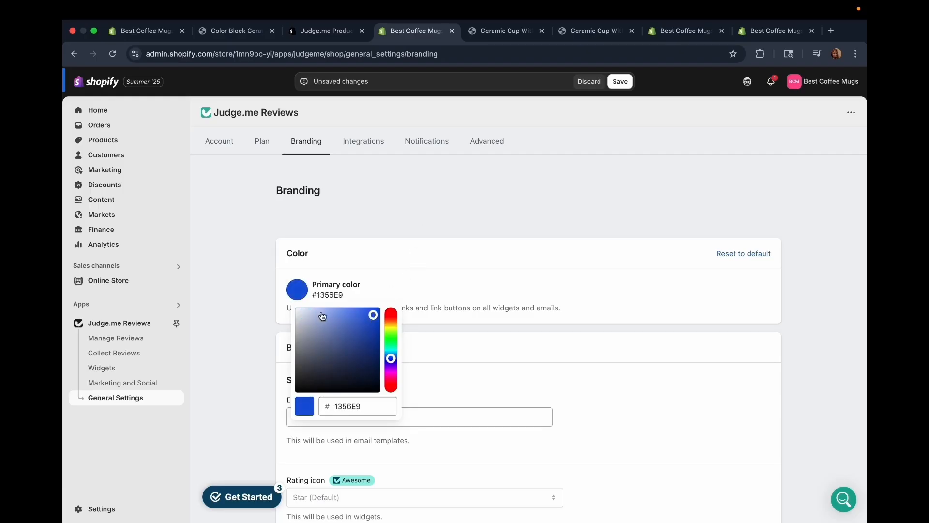
click(532, 143)
click(632, 84)
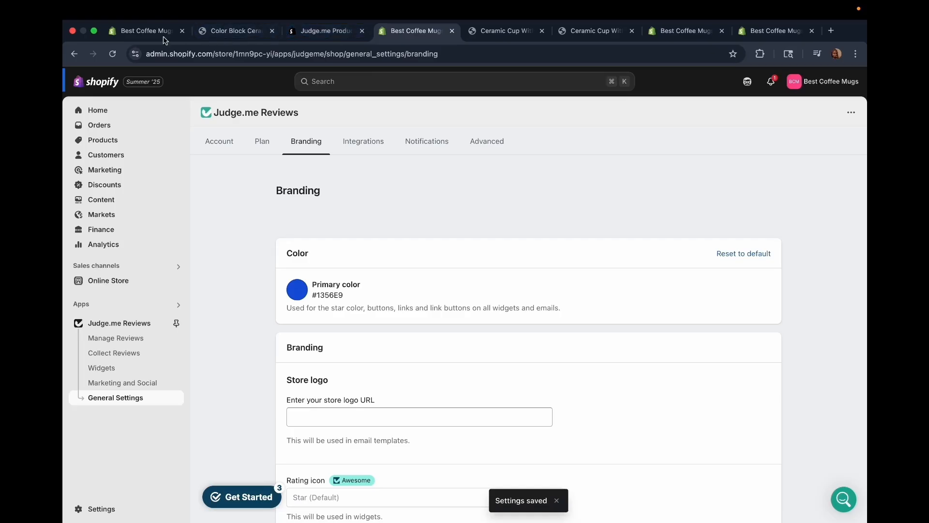
Reload the Color Block Ceramic Cup page and check the color of the stars and review widget on the Ceramic Cup With Saucer page.
click(145, 30)
click(228, 30)
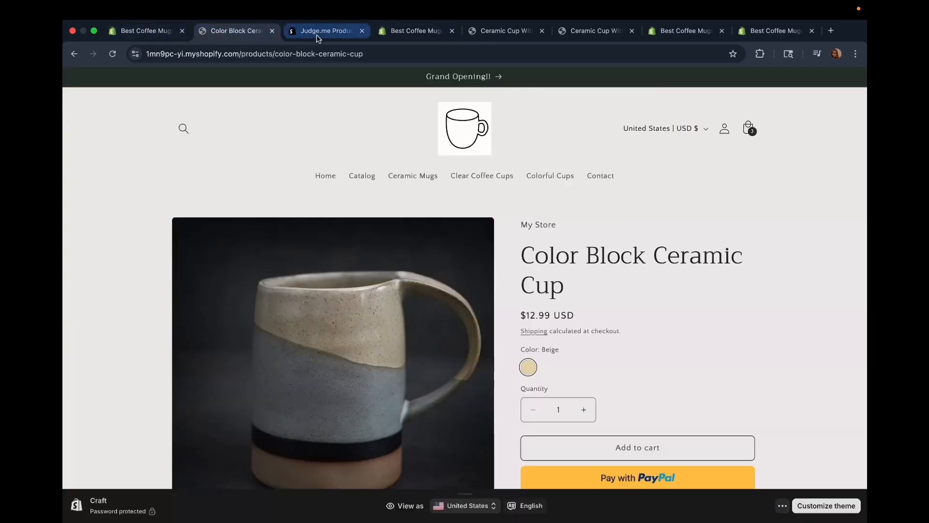
click(111, 54)
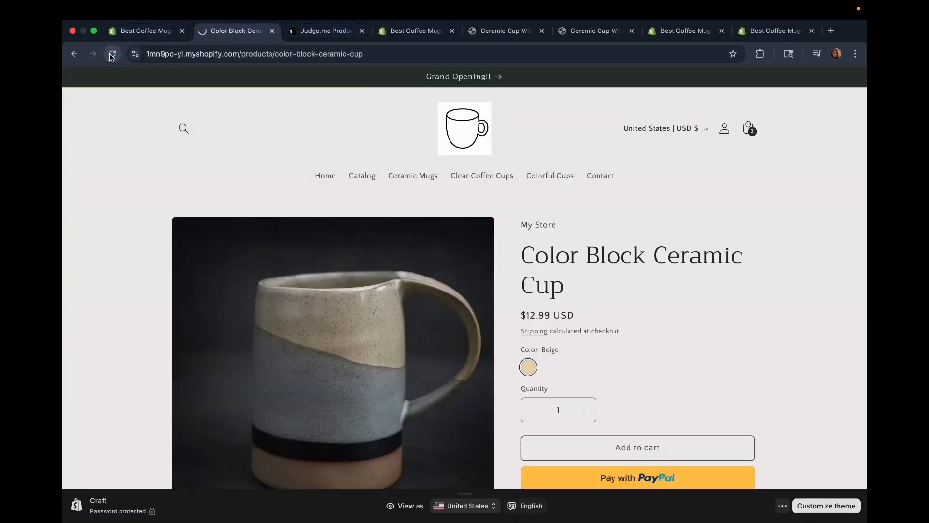
scroll(406, 220, down, 2)
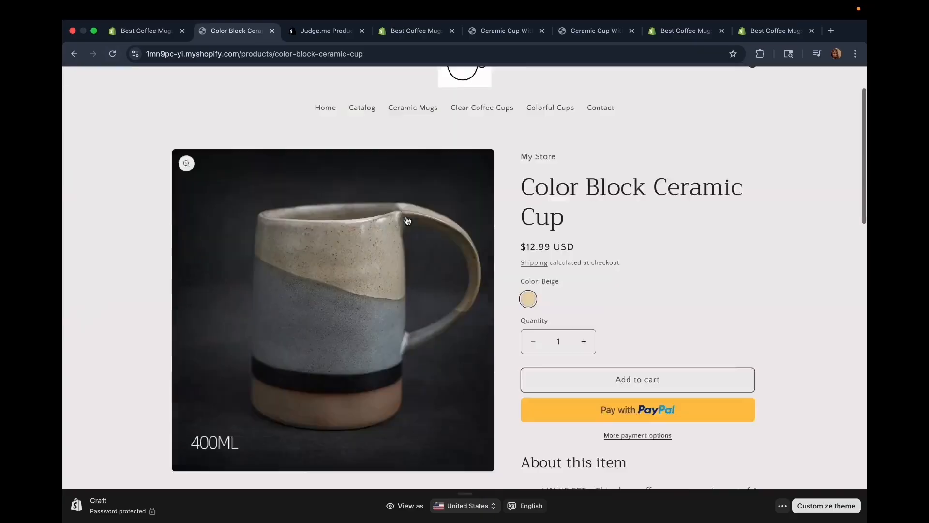
scroll(318, 249, up, 3)
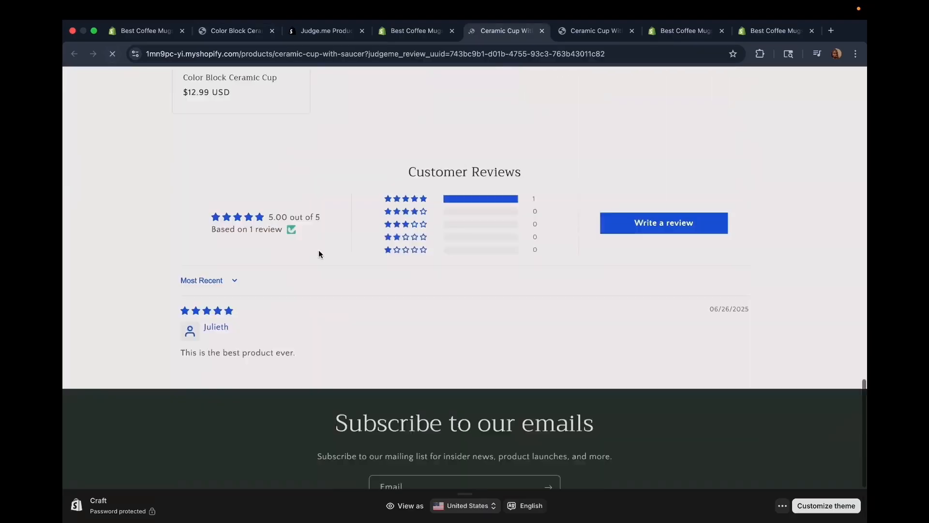
scroll(320, 250, down, 1)
scroll(396, 177, up, 15)
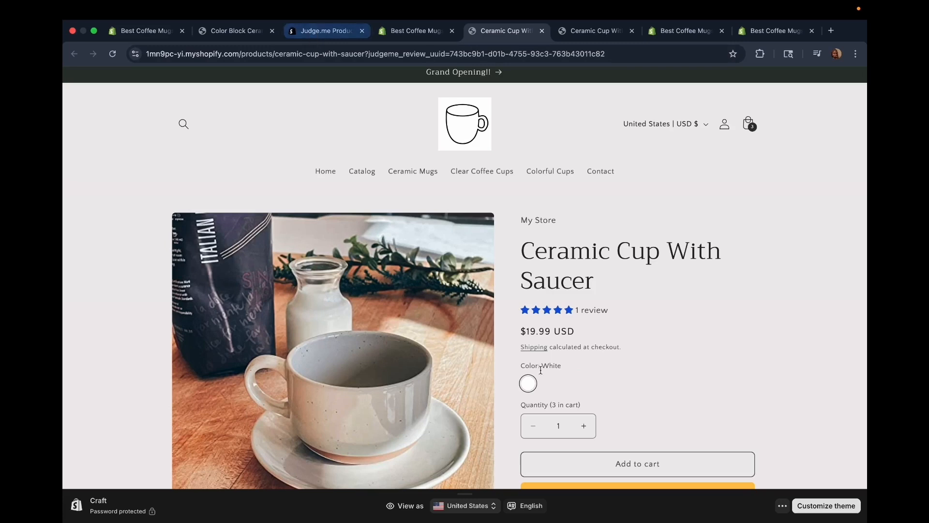
scroll(550, 379, down, 15)
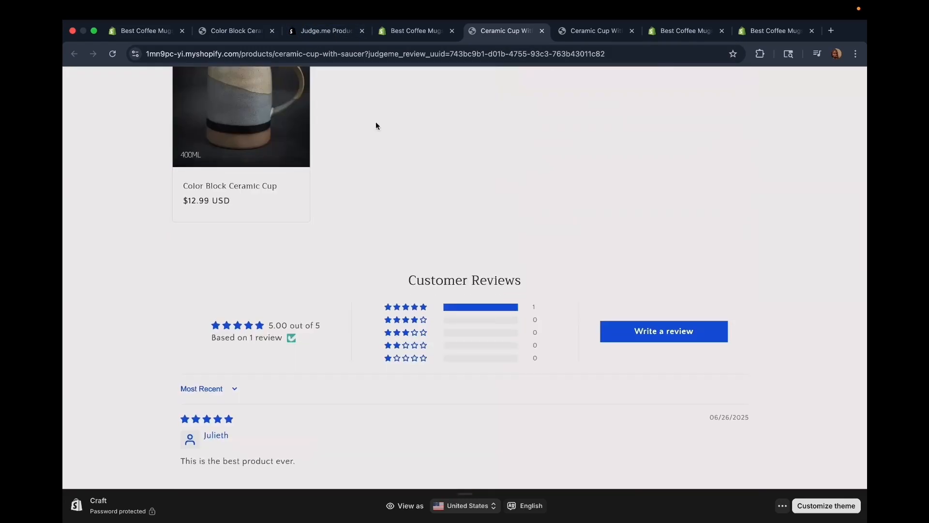
Close the Judge.me app store page and examine the store logo, rating icon and trust mark options in the Branding settings.
click(326, 31)
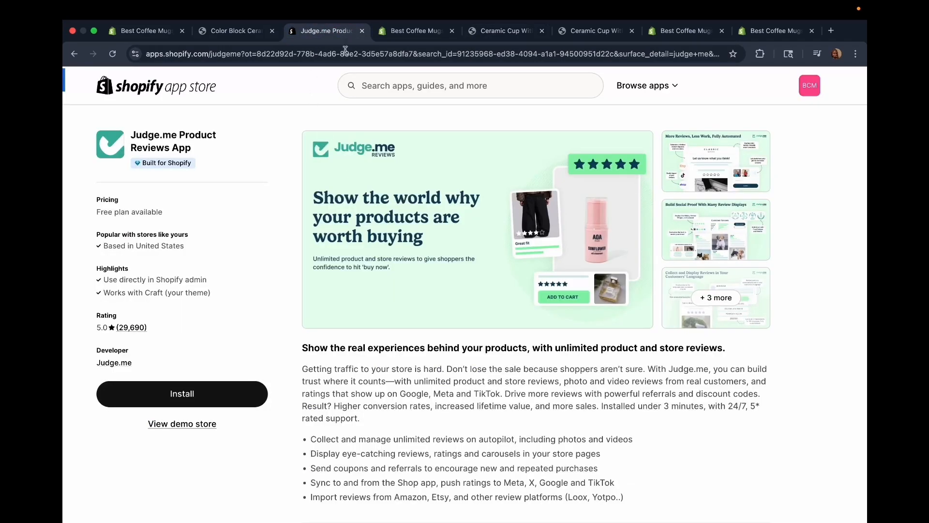
click(362, 31)
scroll(368, 330, down, 3)
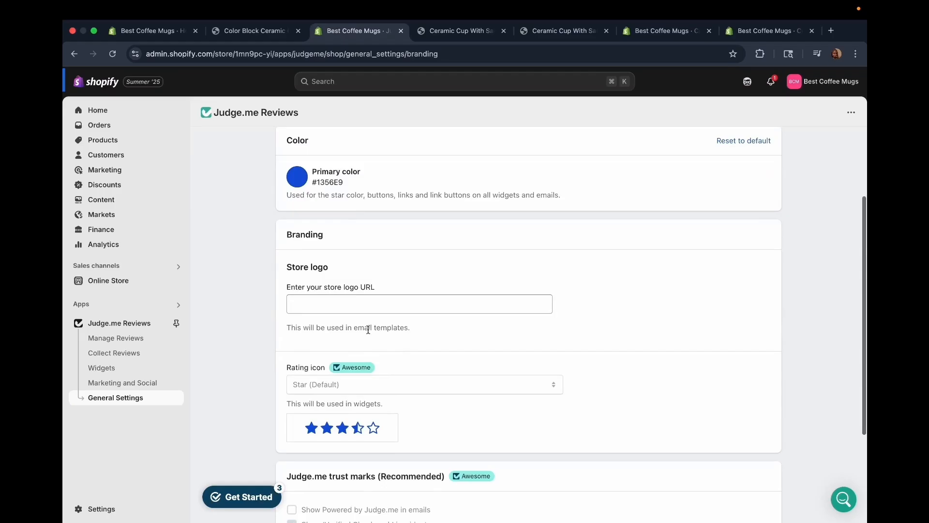
click(322, 297)
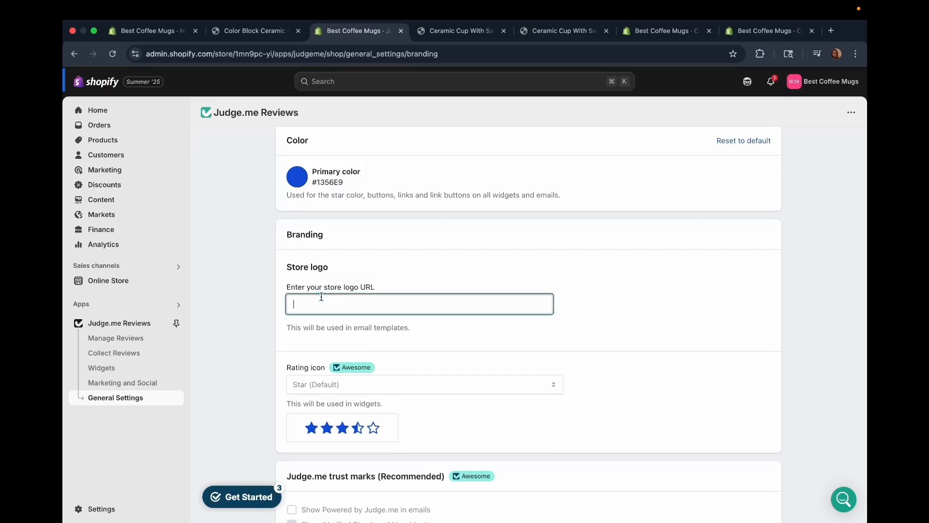
scroll(321, 297, down, 5)
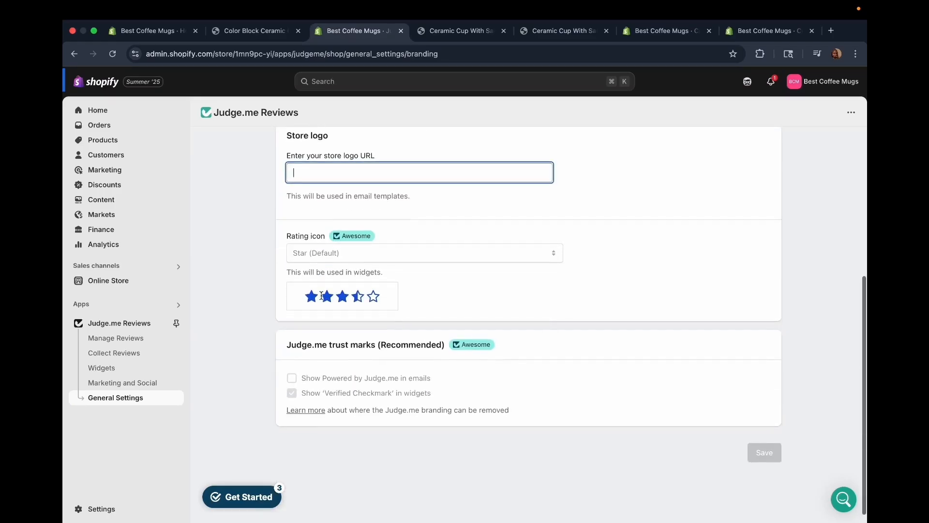
click(371, 234)
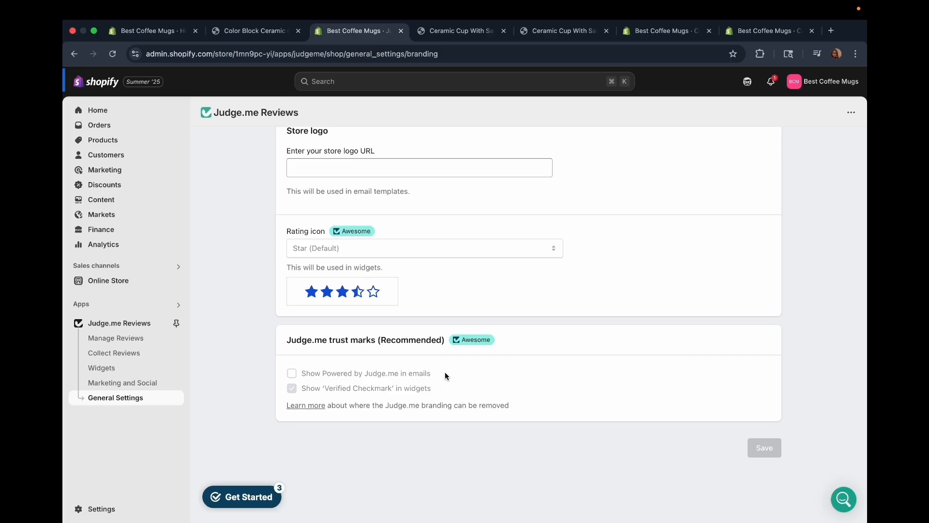
Open the Integrations settings, dismiss the QuickReply.ai promotion and browse the featured partners and all integrations.
scroll(445, 371, up, 5)
click(364, 144)
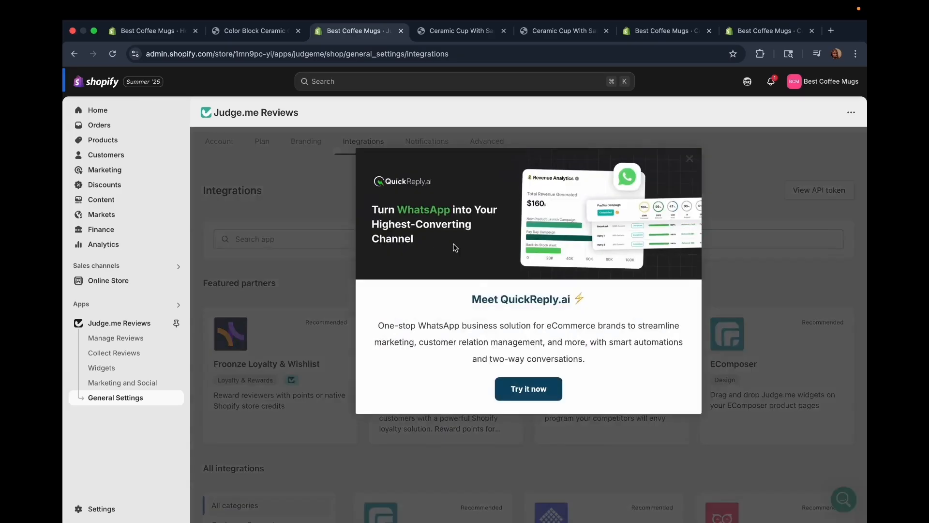
click(691, 162)
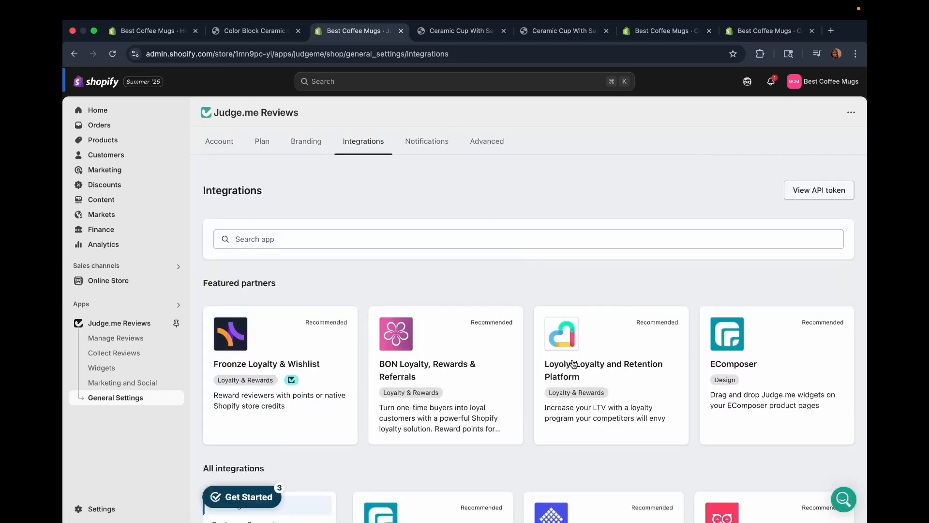
scroll(573, 363, down, 12)
scroll(574, 364, up, 12)
Open the Notifications settings and examine the admin notification emails field and the notification options.
click(426, 146)
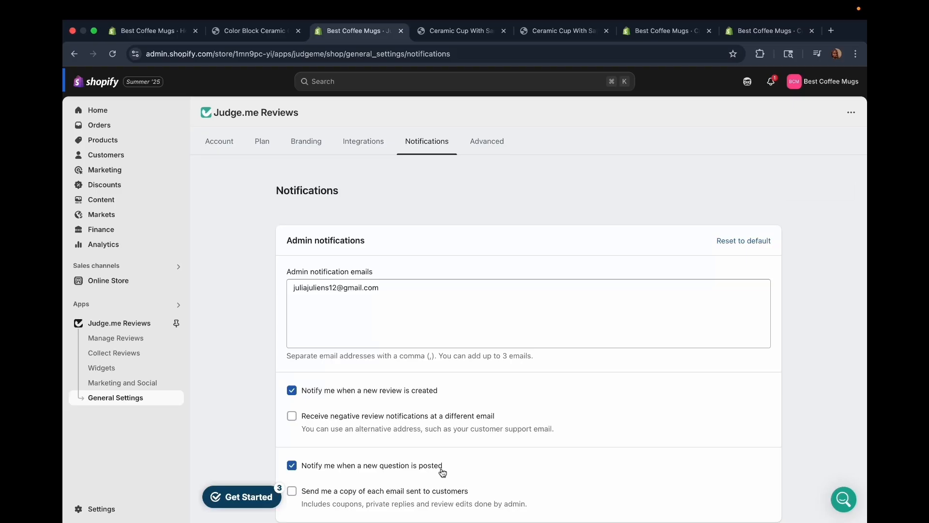
scroll(334, 290, down, 2)
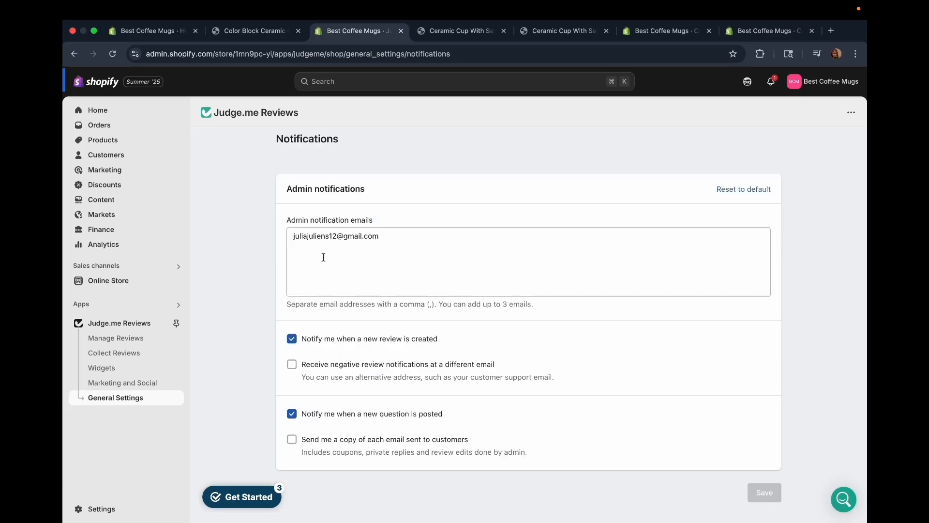
click(320, 253)
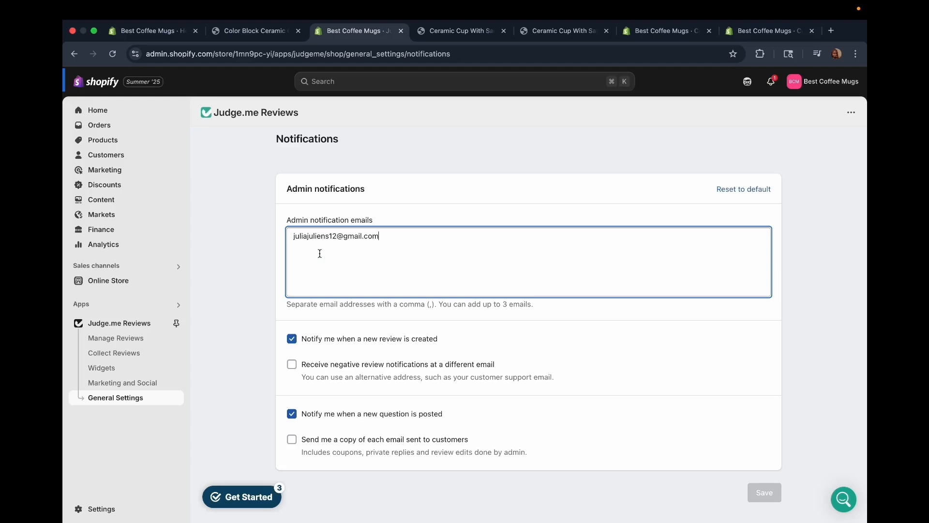
Turn on receiving negative review notifications at a different email and highlight the customer support email hint.
click(291, 364)
click(292, 365)
click(292, 366)
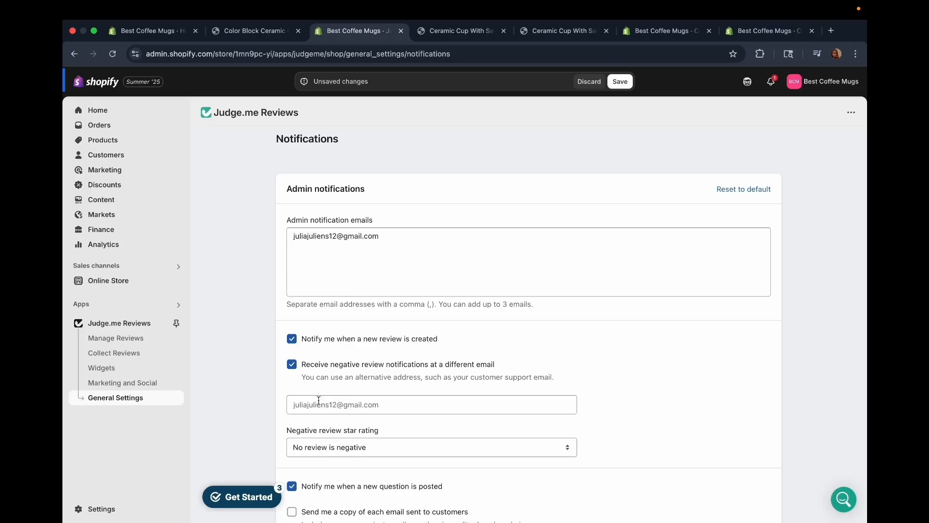
drag(300, 364, 302, 373)
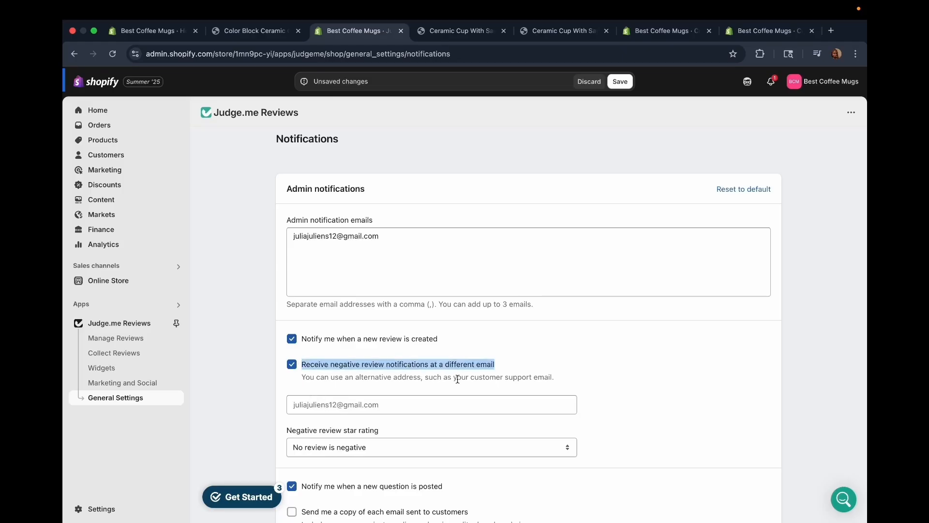
drag(471, 376, 548, 379)
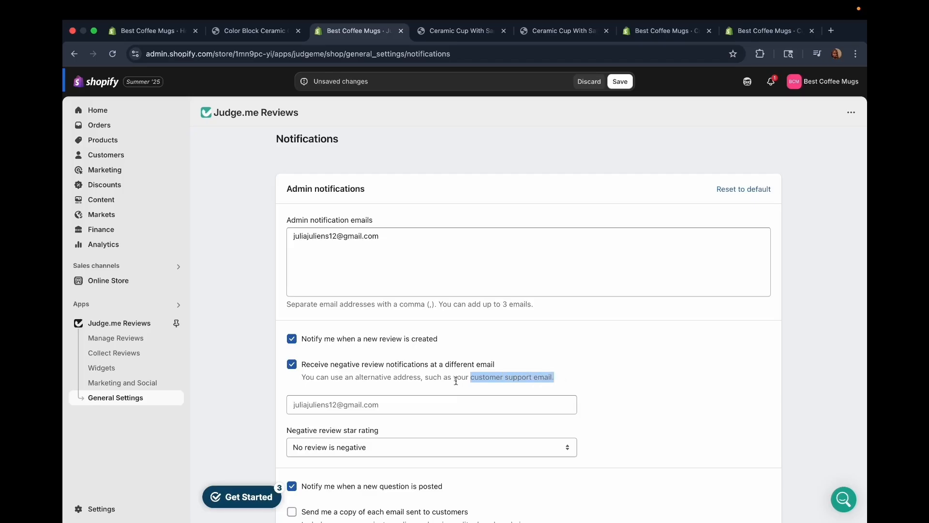
Try 4 stars or less as the negative review star rating and settle on 2 stars or less.
scroll(333, 419, down, 1)
click(347, 415)
click(370, 411)
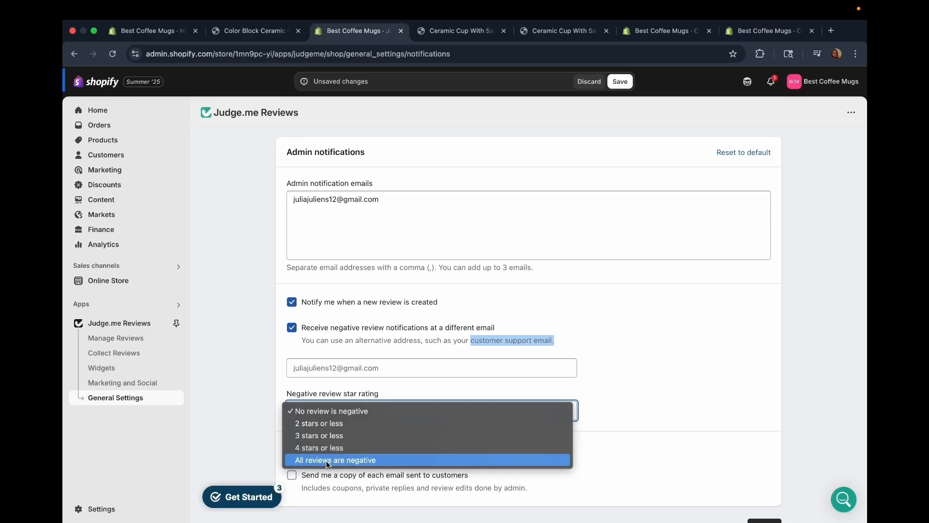
click(321, 445)
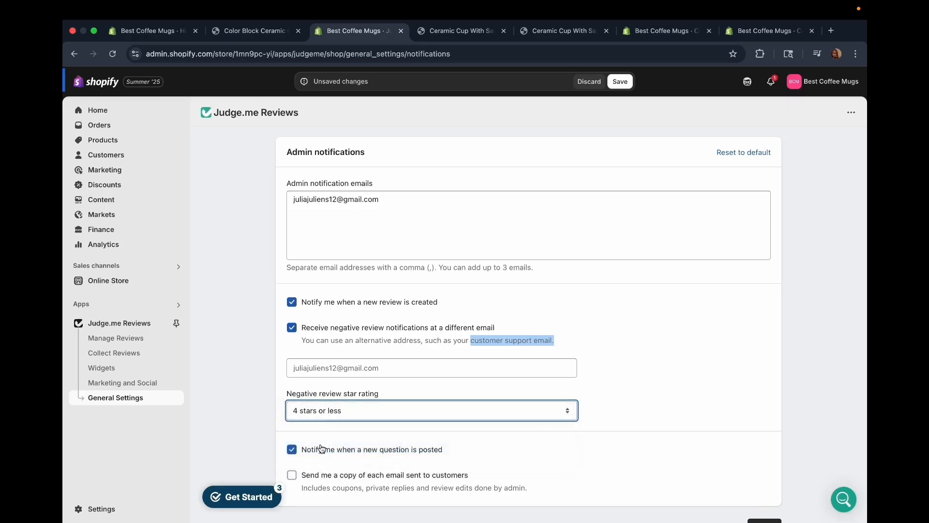
click(338, 411)
click(320, 385)
Turn on receiving a copy of each email sent to customers and save the notification settings.
scroll(335, 484, down, 2)
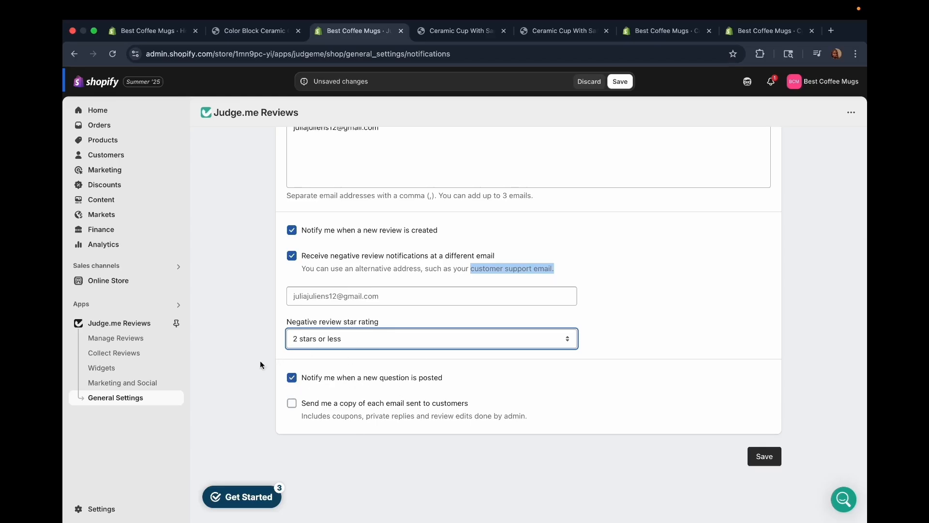
click(294, 406)
scroll(418, 319, up, 5)
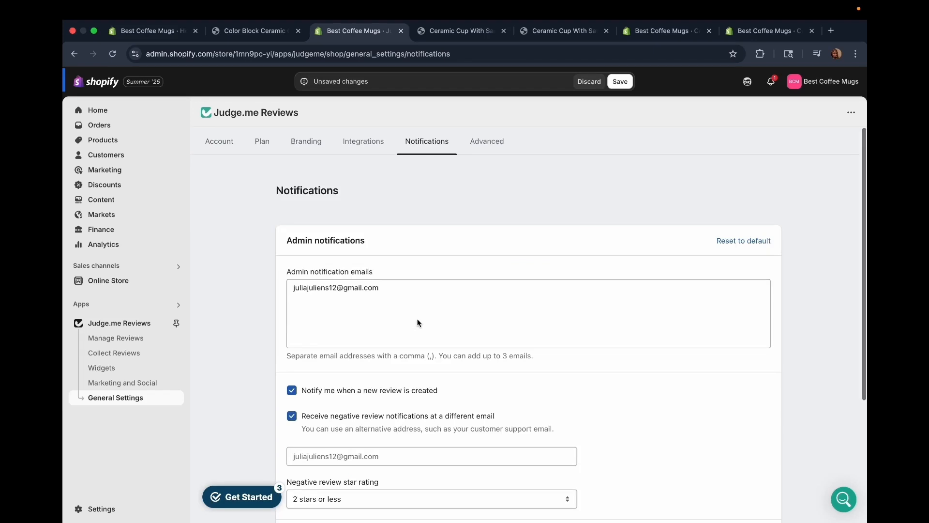
scroll(452, 409, down, 3)
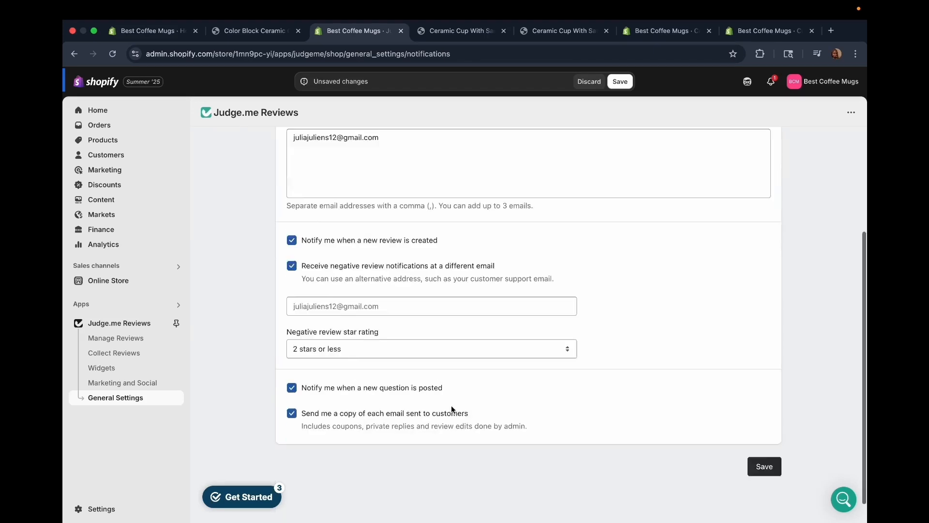
click(758, 442)
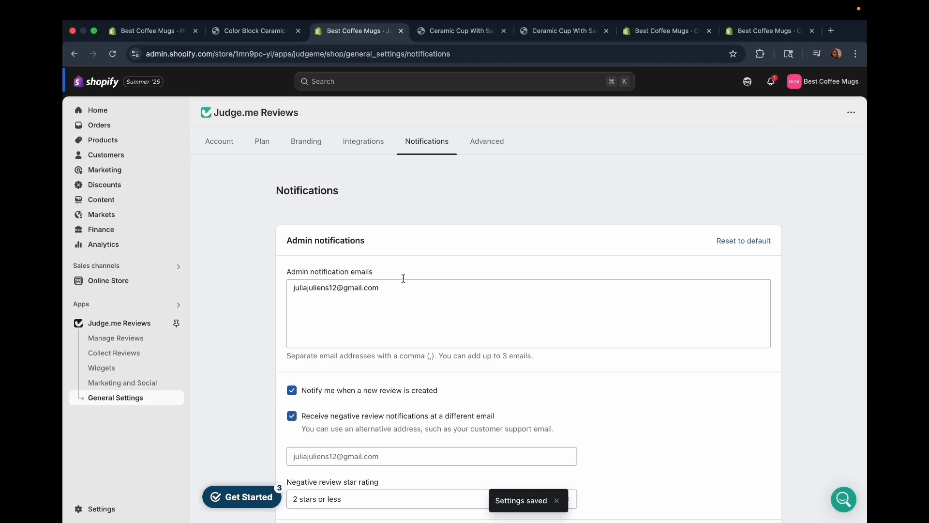
Examine the Advanced settings for out-of-store products, platform-independent widgets, customer syncing and settings export and restore, and return to the Judge.me Reviews home dashboard.
click(487, 141)
scroll(349, 392, down, 5)
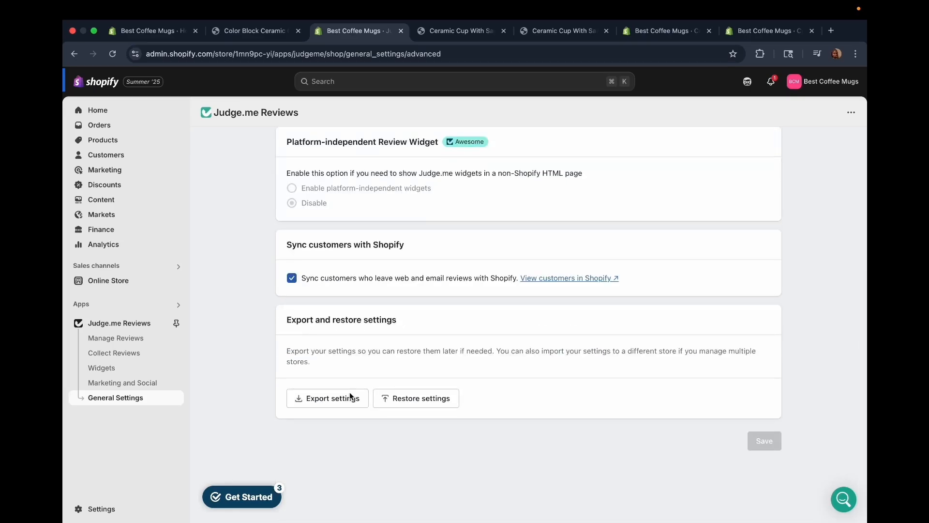
scroll(349, 391, up, 5)
scroll(350, 391, down, 2)
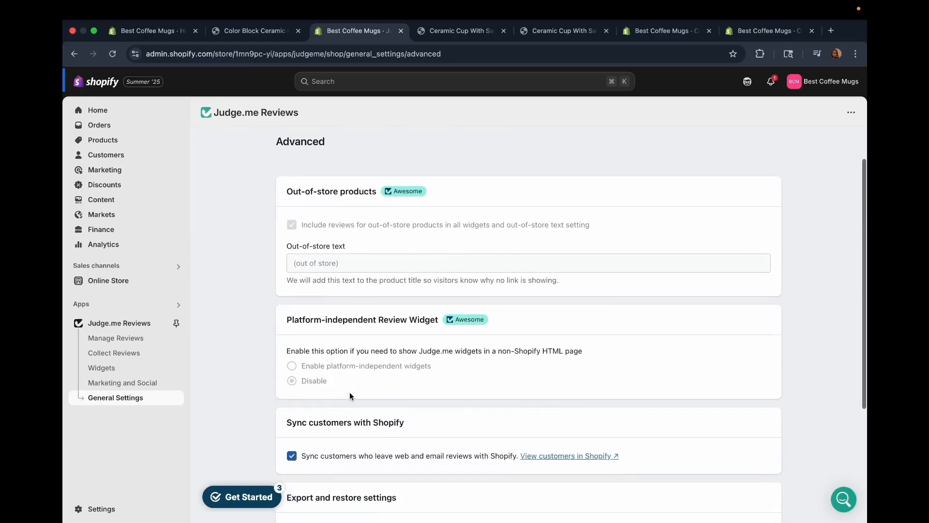
scroll(350, 391, down, 2)
scroll(349, 391, up, 5)
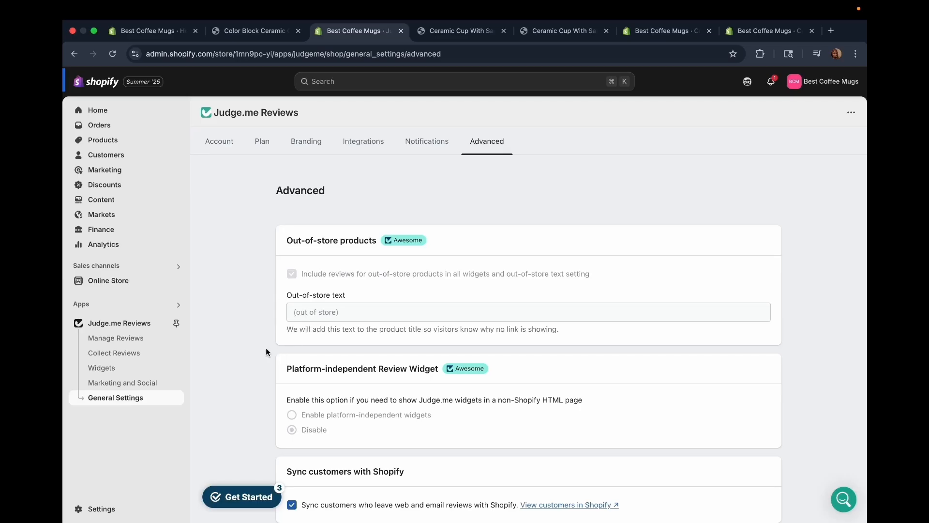
scroll(266, 348, down, 2)
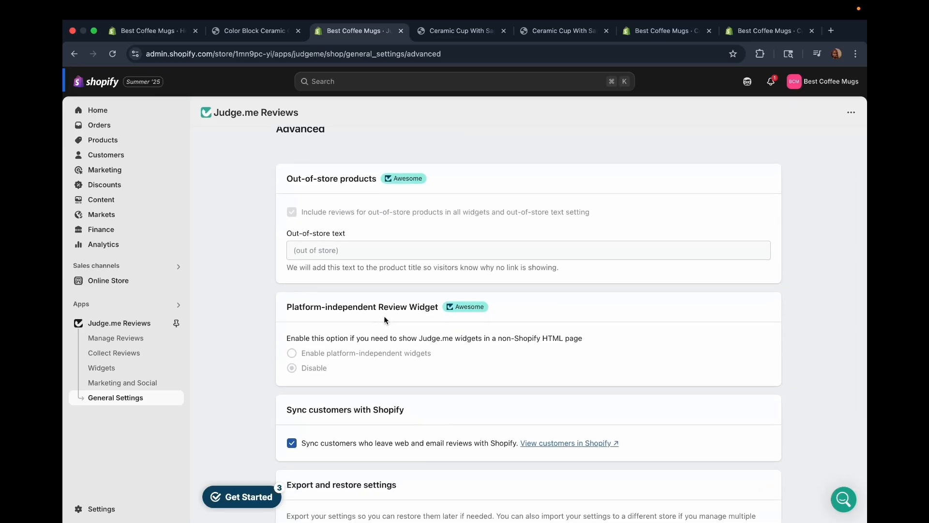
scroll(423, 342, down, 3)
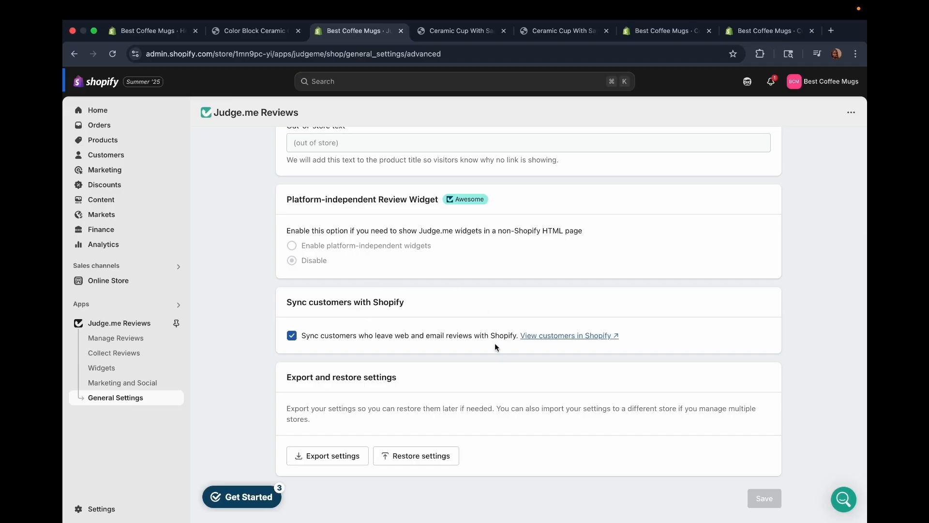
scroll(450, 328, down, 2)
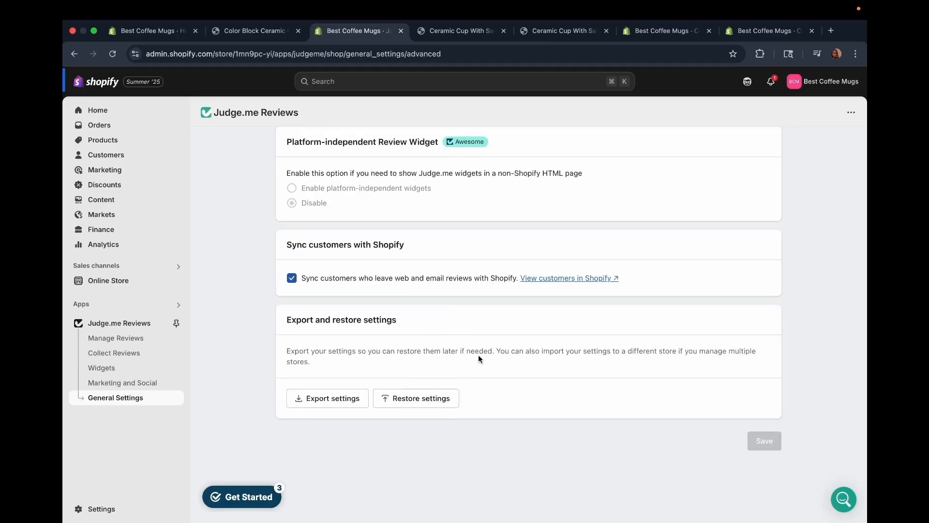
scroll(348, 344, up, 5)
click(167, 318)
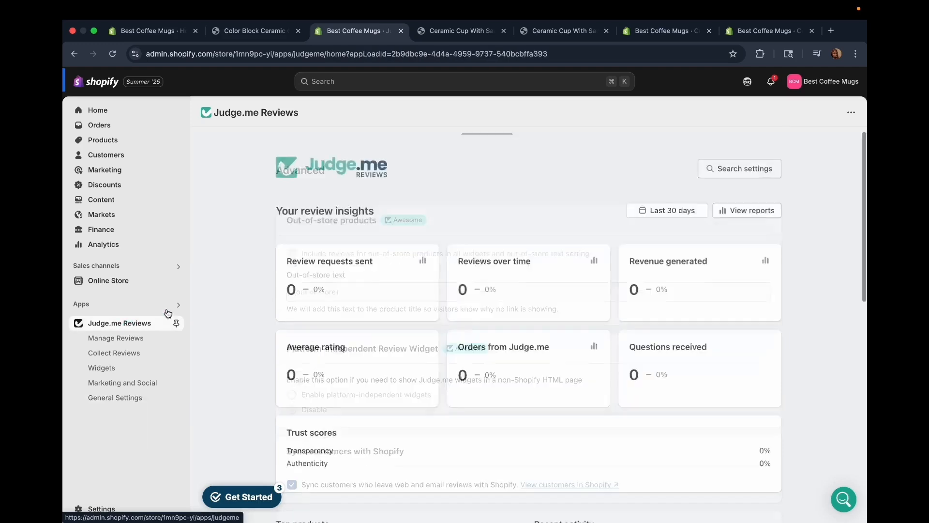